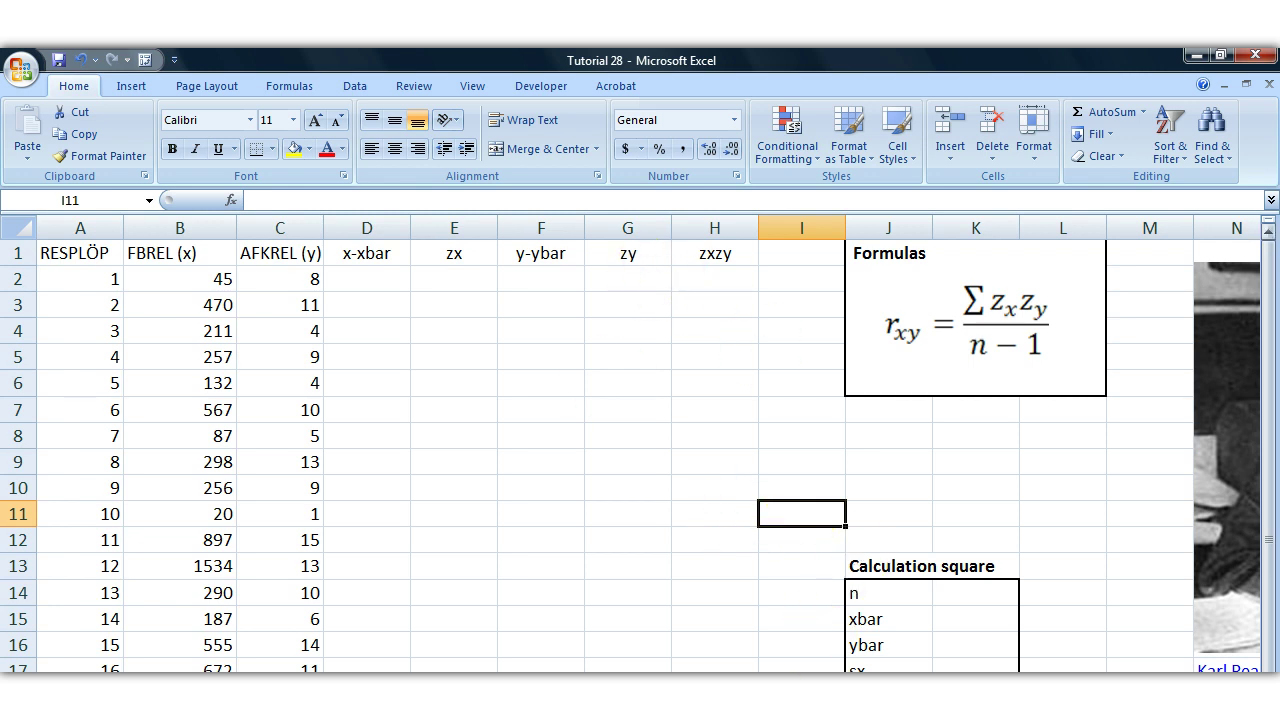
# Look over the correlation formula, the calculation square, the Pearsons Rxy table, the portrait and the scatter plot on the worksheet.
pyautogui.hscroll(7, 640, 450)
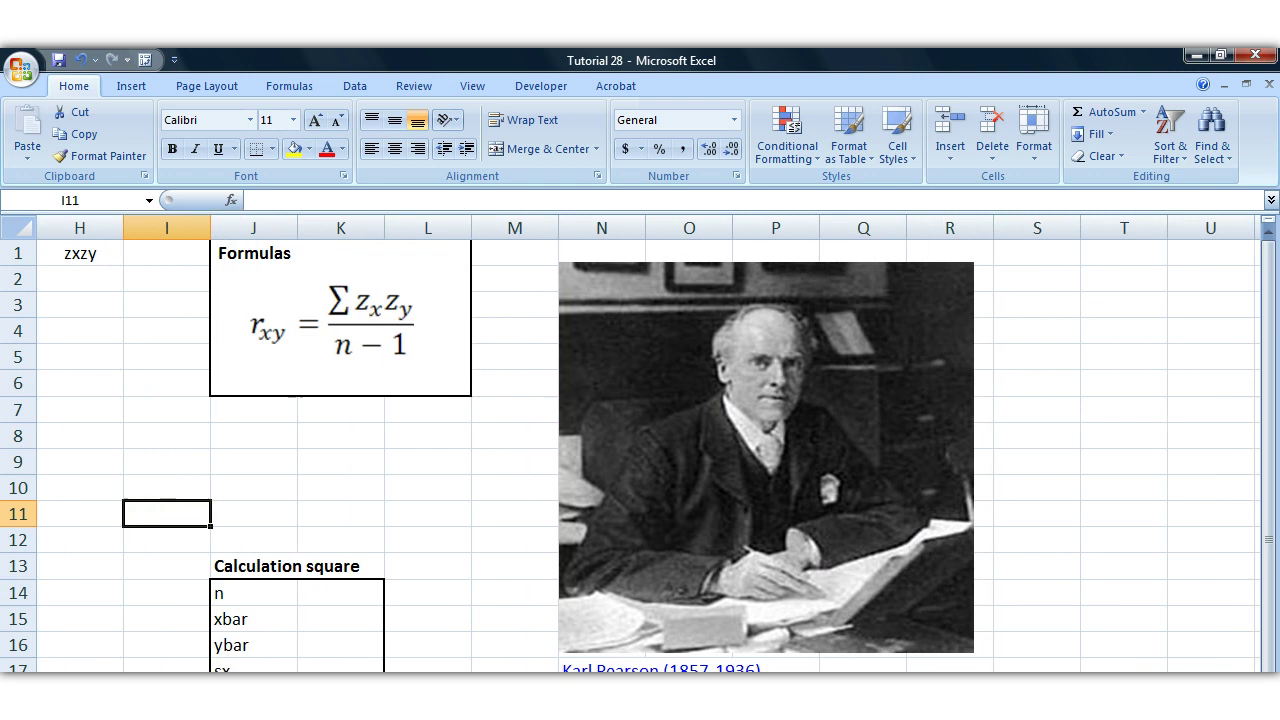
pyautogui.scroll(-2, 640, 450)
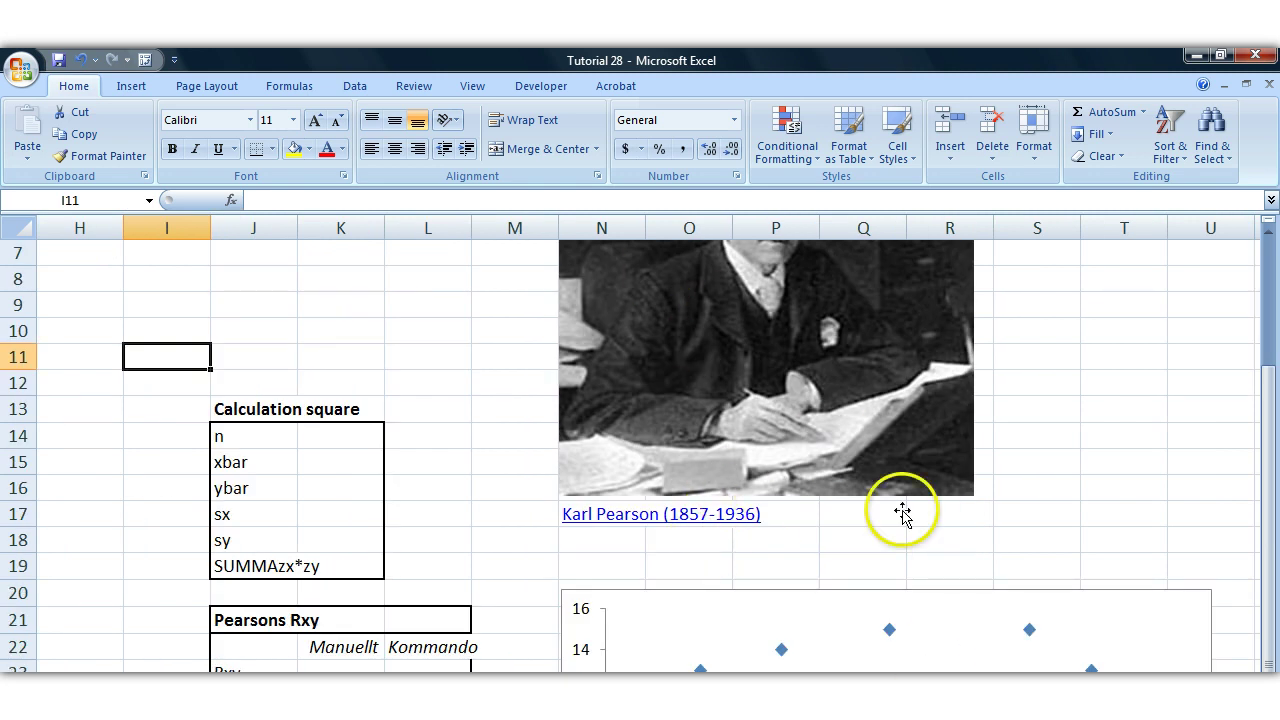
pyautogui.scroll(2, 900, 517)
pyautogui.scroll(-1, 651, 534)
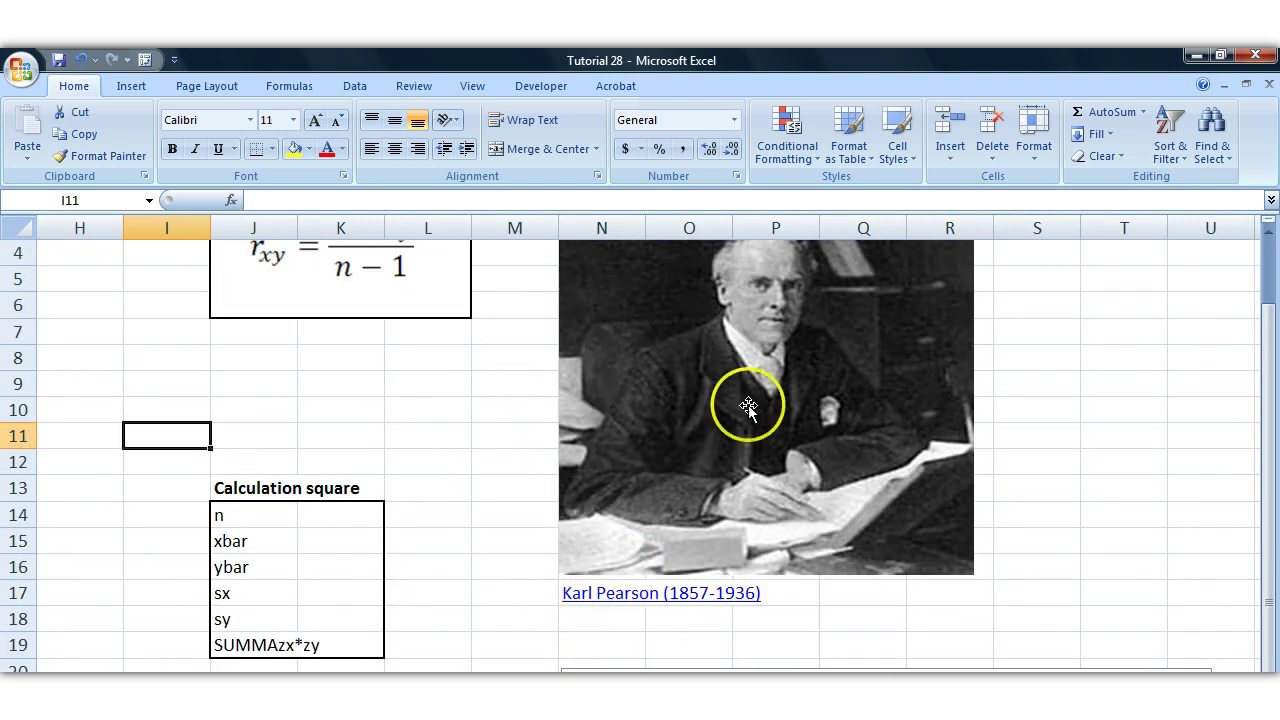
pyautogui.scroll(1, 755, 348)
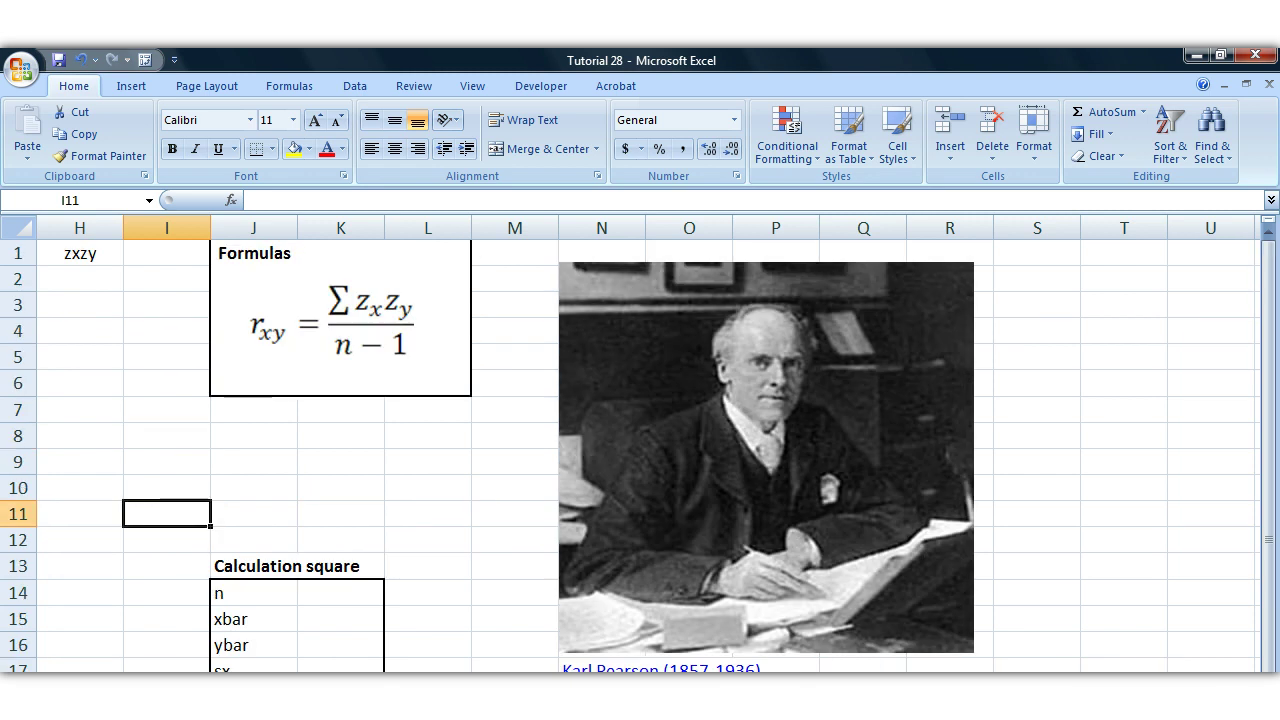
pyautogui.scroll(-6, 640, 456)
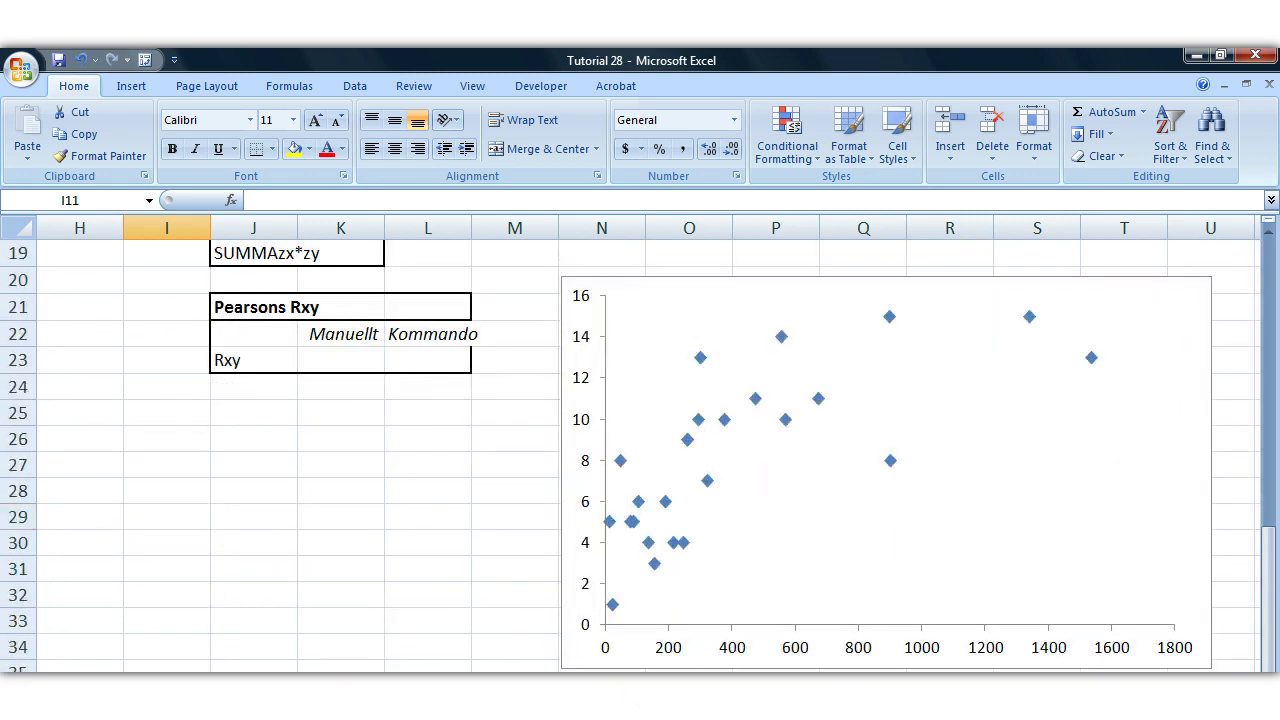
pyautogui.scroll(-1, 694, 512)
pyautogui.scroll(1, 666, 551)
pyautogui.hscroll(-3, 554, 566)
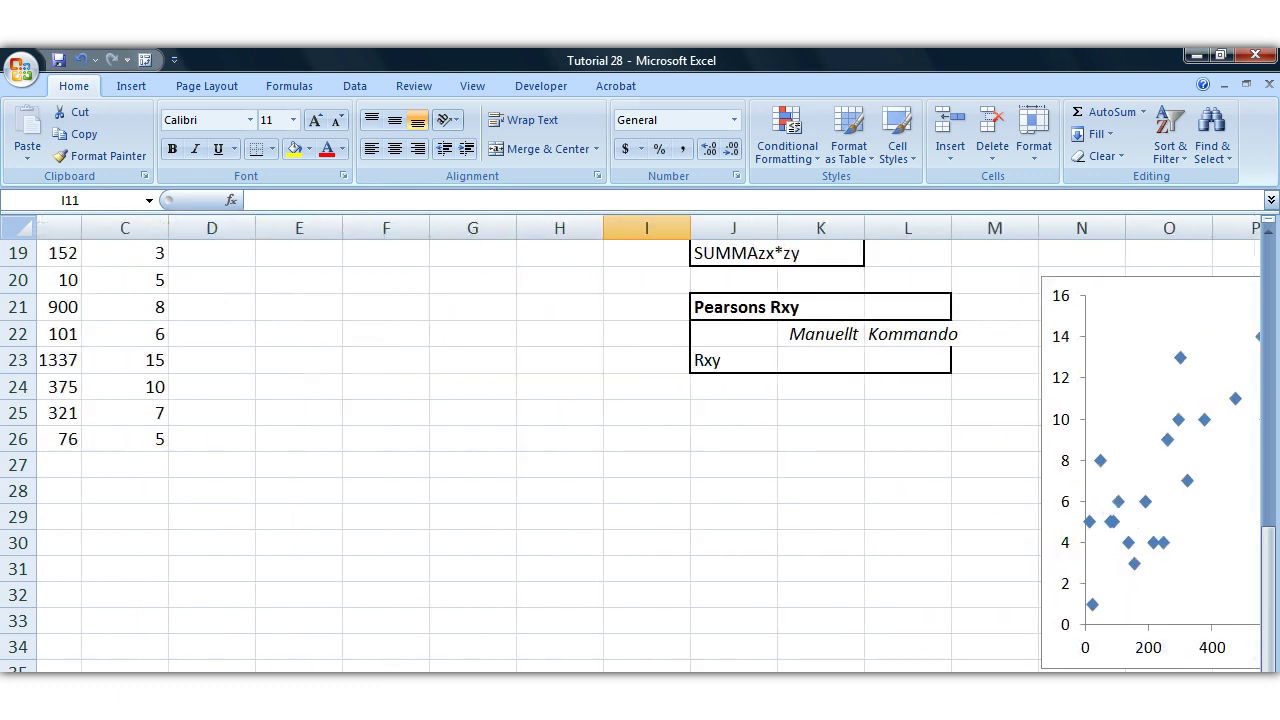
pyautogui.scroll(2, 554, 566)
pyautogui.scroll(4, 640, 456)
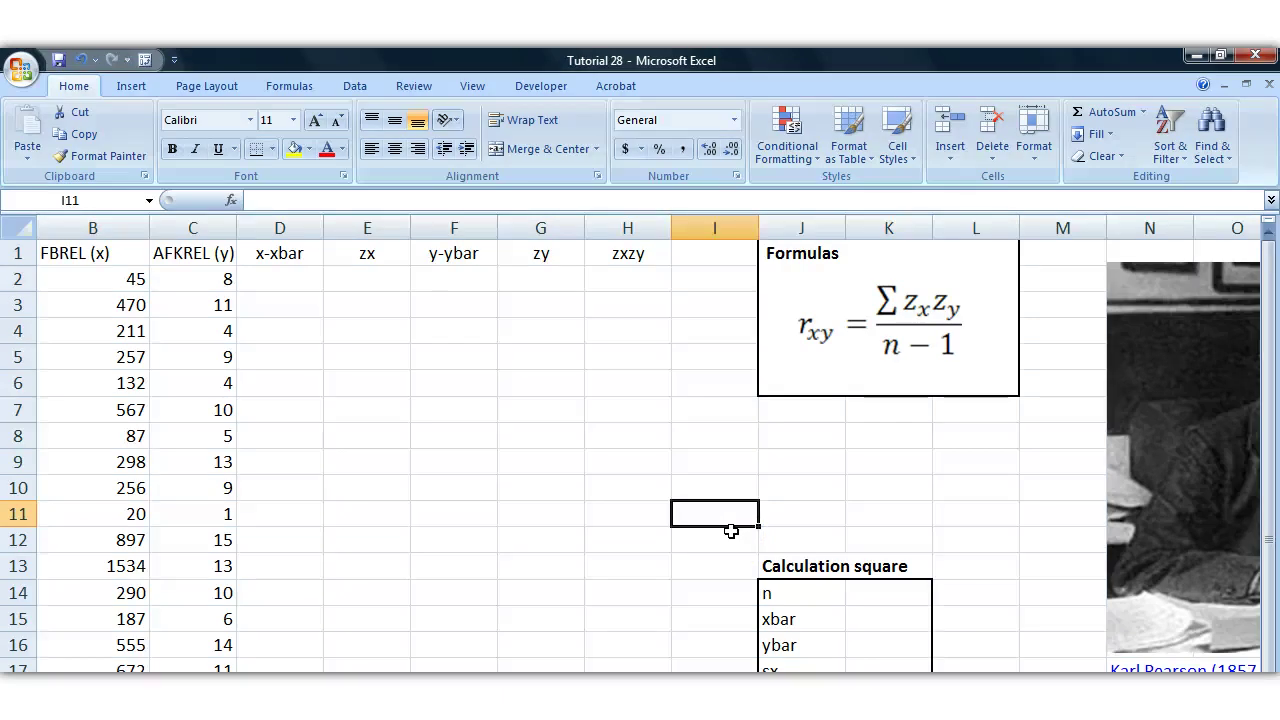
# Review the data in the FBREL (x) and AFKREL (y) columns.
pyautogui.moveTo(86, 254); pyautogui.dragTo(118, 523)
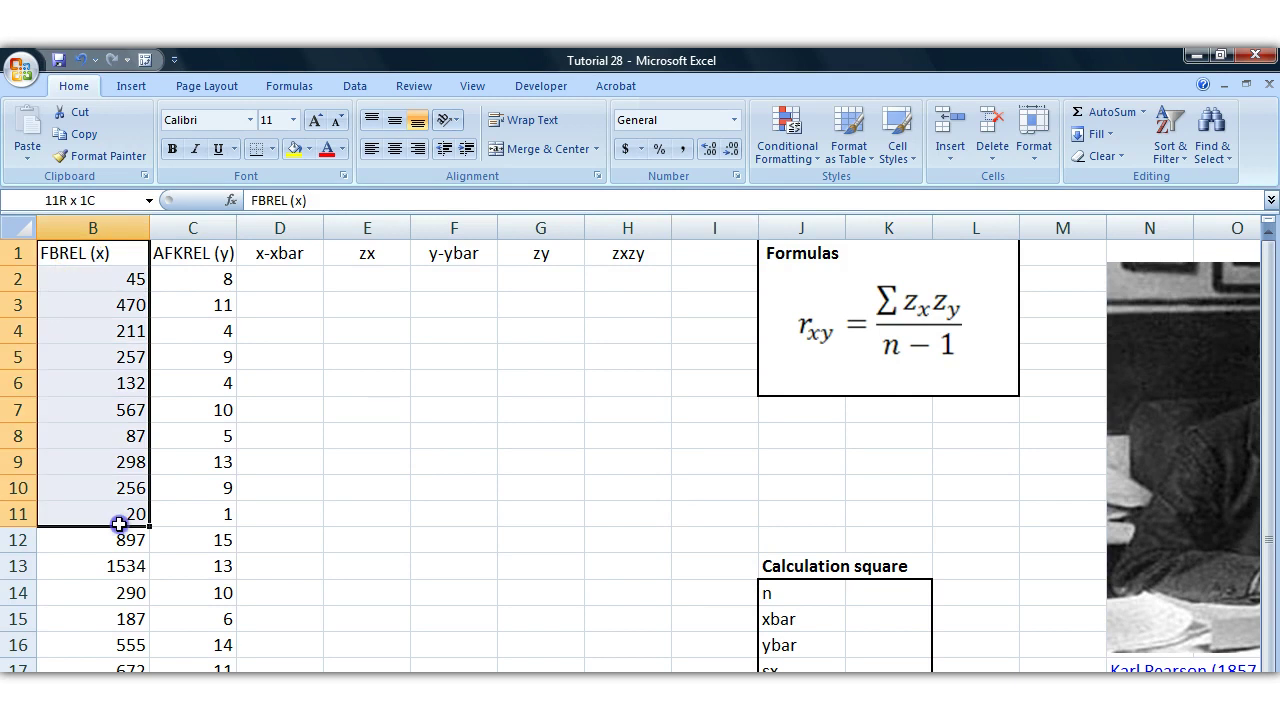
pyautogui.hscroll(-1, 229, 349)
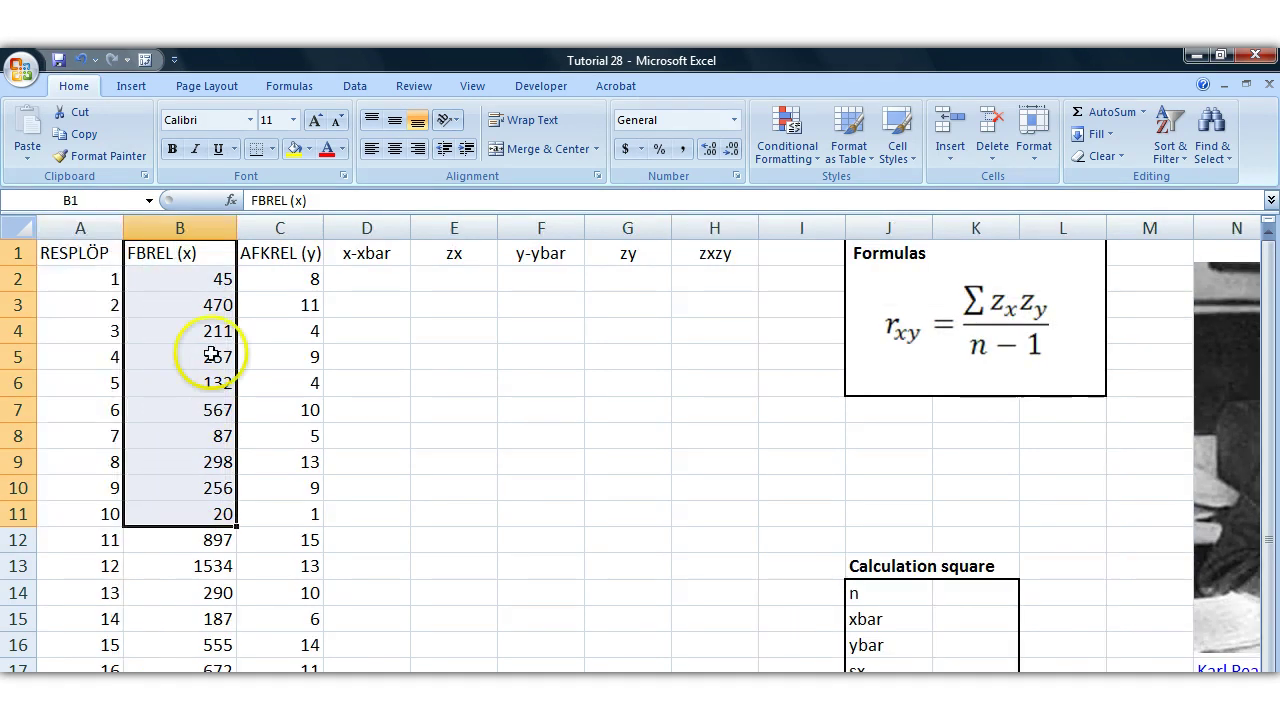
pyautogui.moveTo(194, 254); pyautogui.dragTo(187, 541)
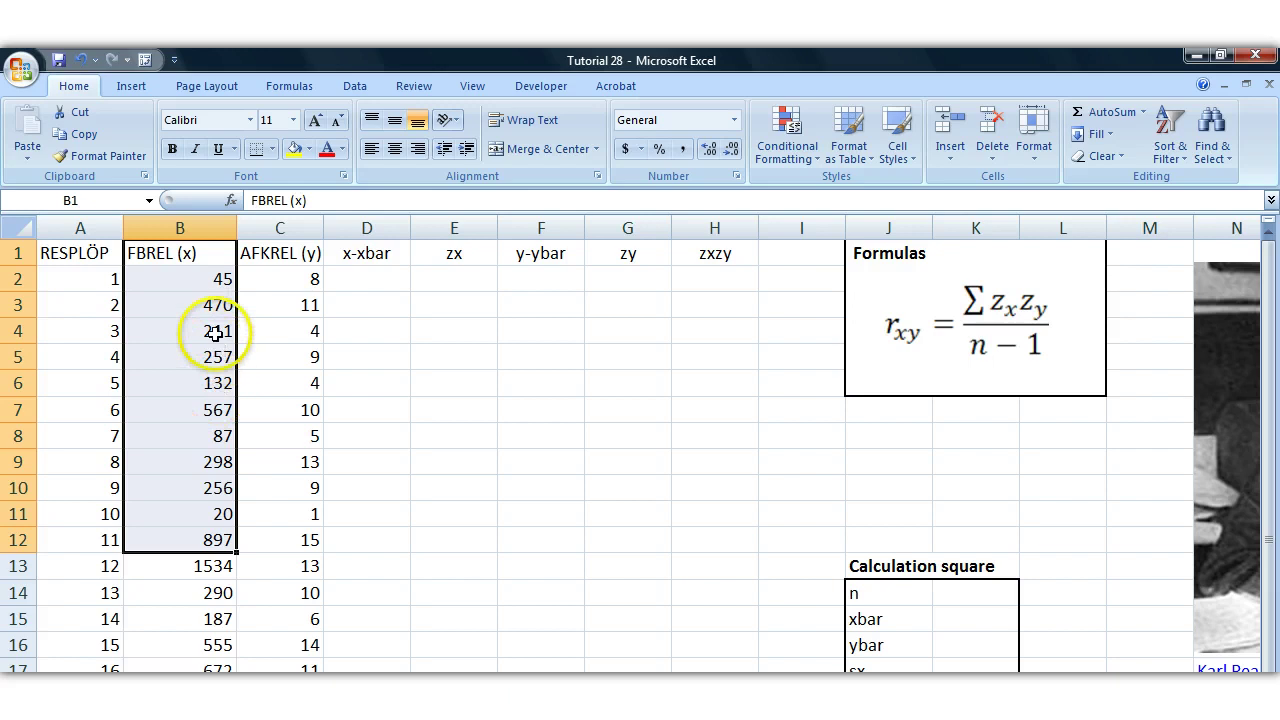
pyautogui.moveTo(201, 256); pyautogui.dragTo(205, 566)
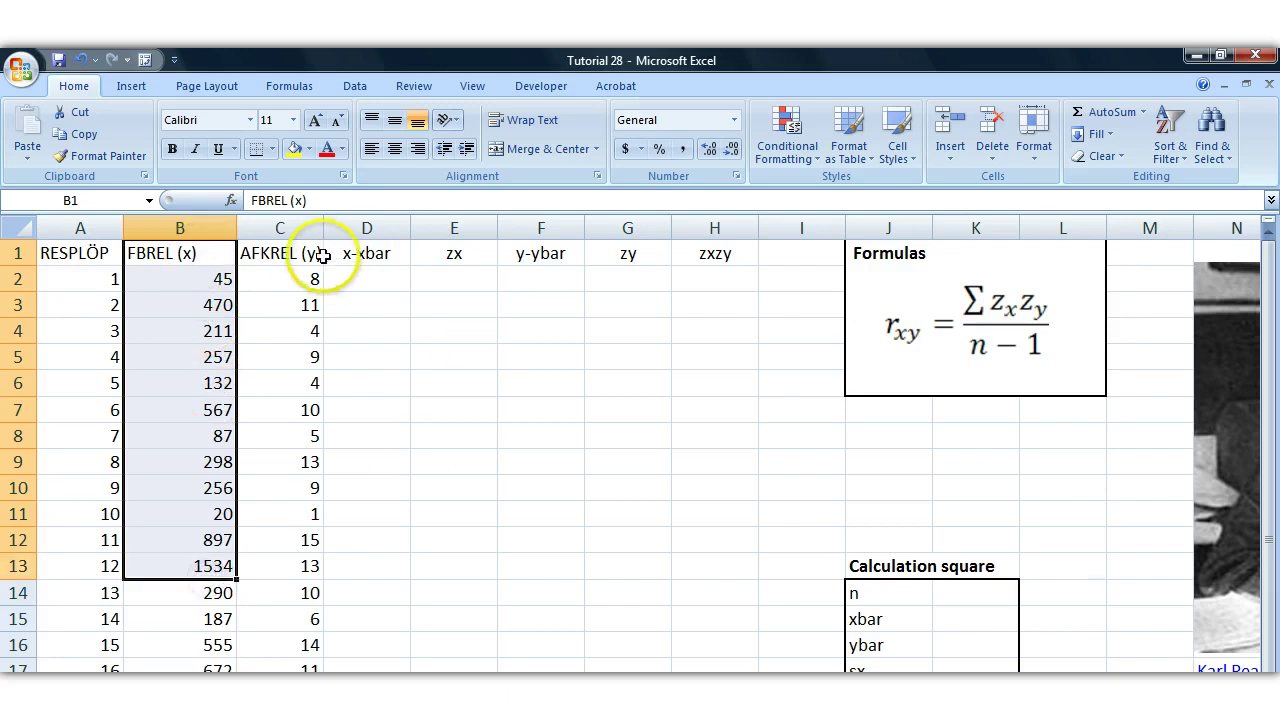
pyautogui.moveTo(310, 253); pyautogui.dragTo(310, 565)
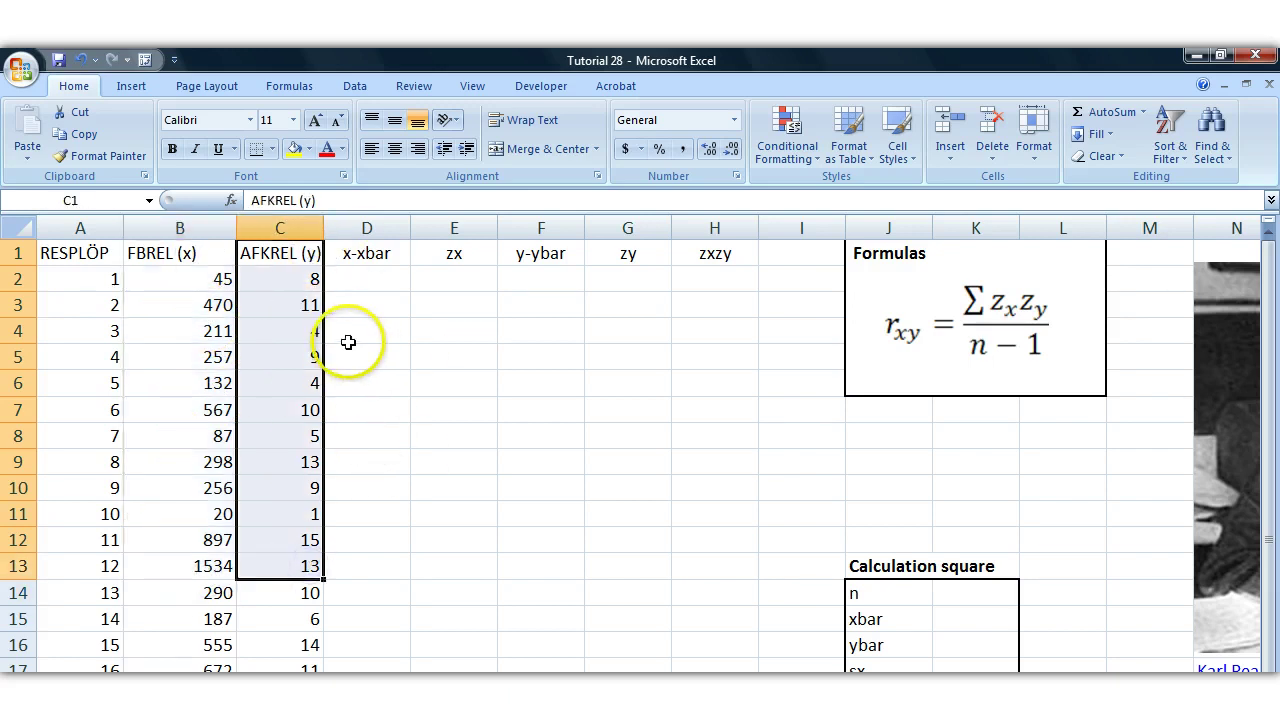
pyautogui.moveTo(280, 253); pyautogui.dragTo(283, 645)
# Rename the first column's header in cell A1 to SERIAL.
pyautogui.click(50, 252)
pyautogui.moveTo(93, 310); pyautogui.dragTo(74, 549)
pyautogui.click(86, 252)
pyautogui.write('SERIAL')
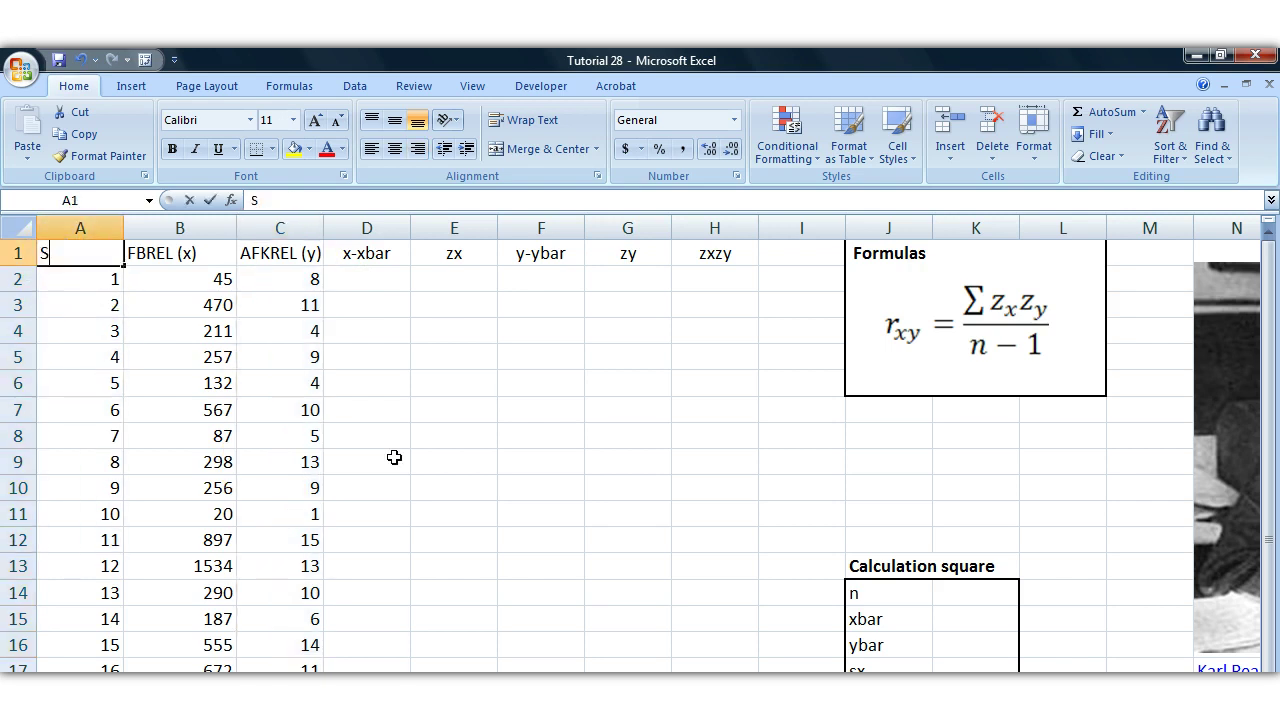
pyautogui.click(457, 452)
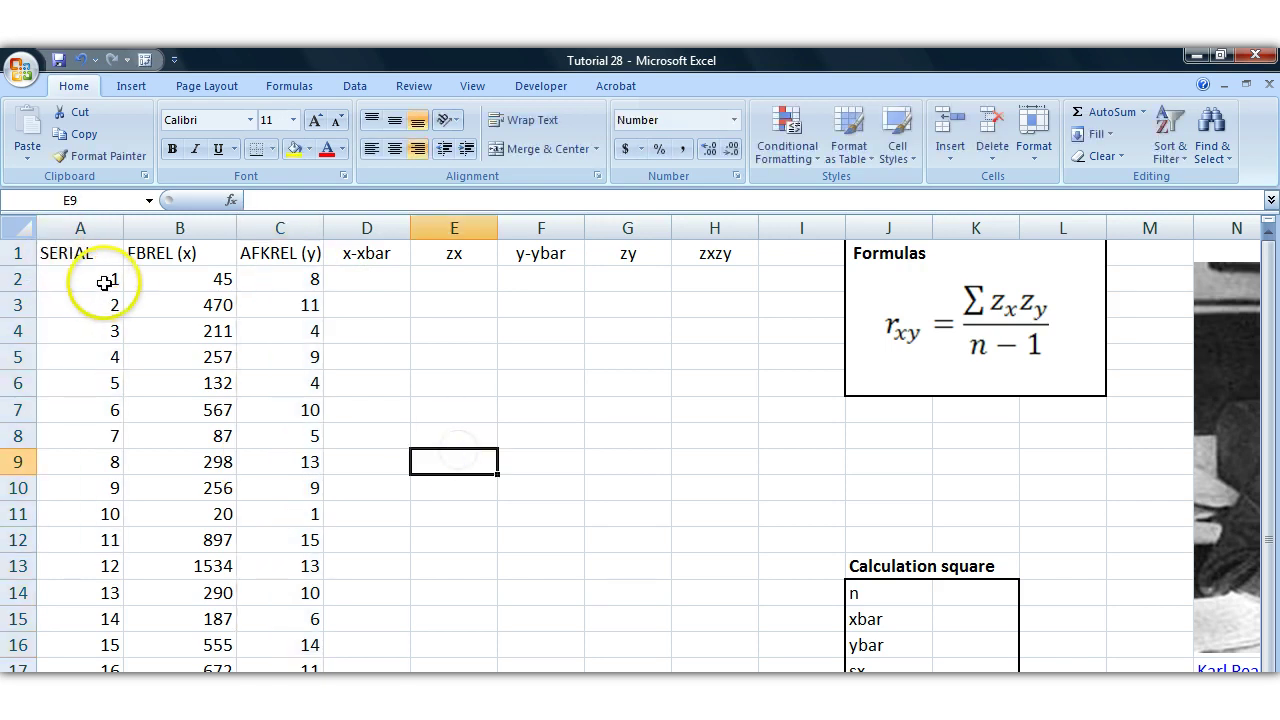
# Go through the first six serial numbers in column A one by one.
pyautogui.moveTo(105, 279)
pyautogui.mouseDown()
pyautogui.moveTo(82, 586)
pyautogui.moveTo(101, 282)
pyautogui.mouseUp()
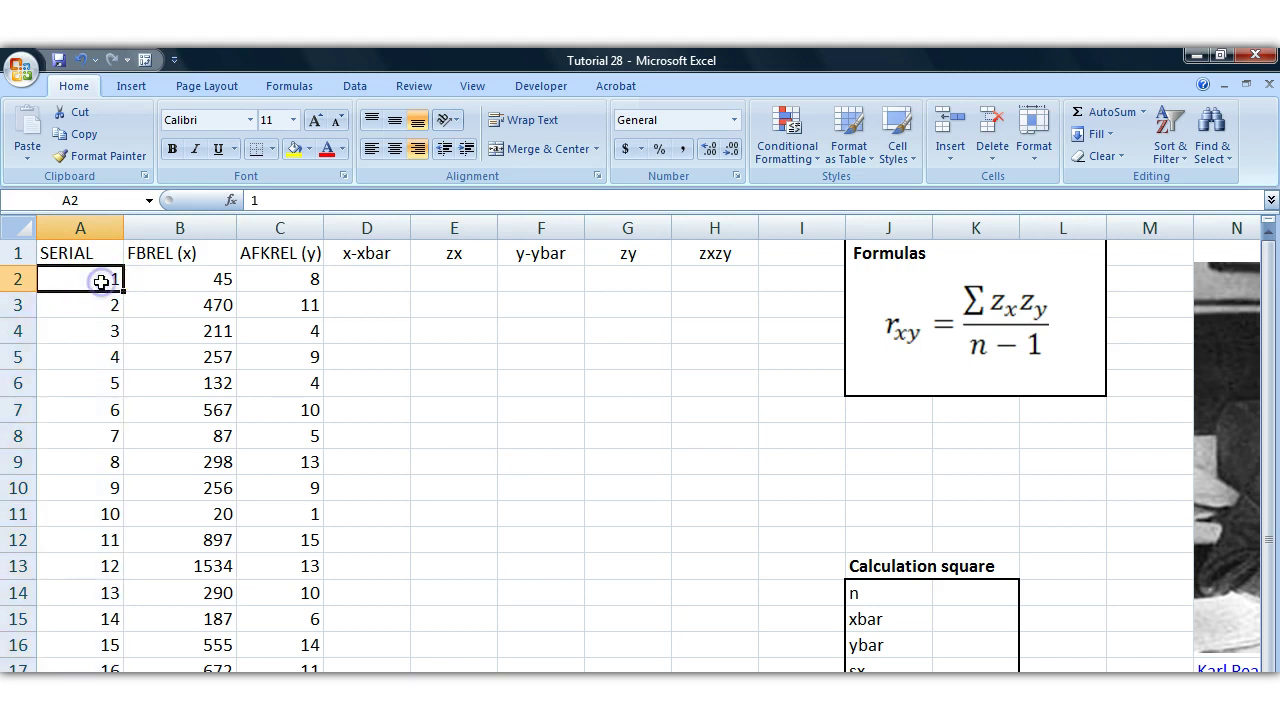
pyautogui.click(108, 304)
pyautogui.click(106, 331)
pyautogui.click(106, 357)
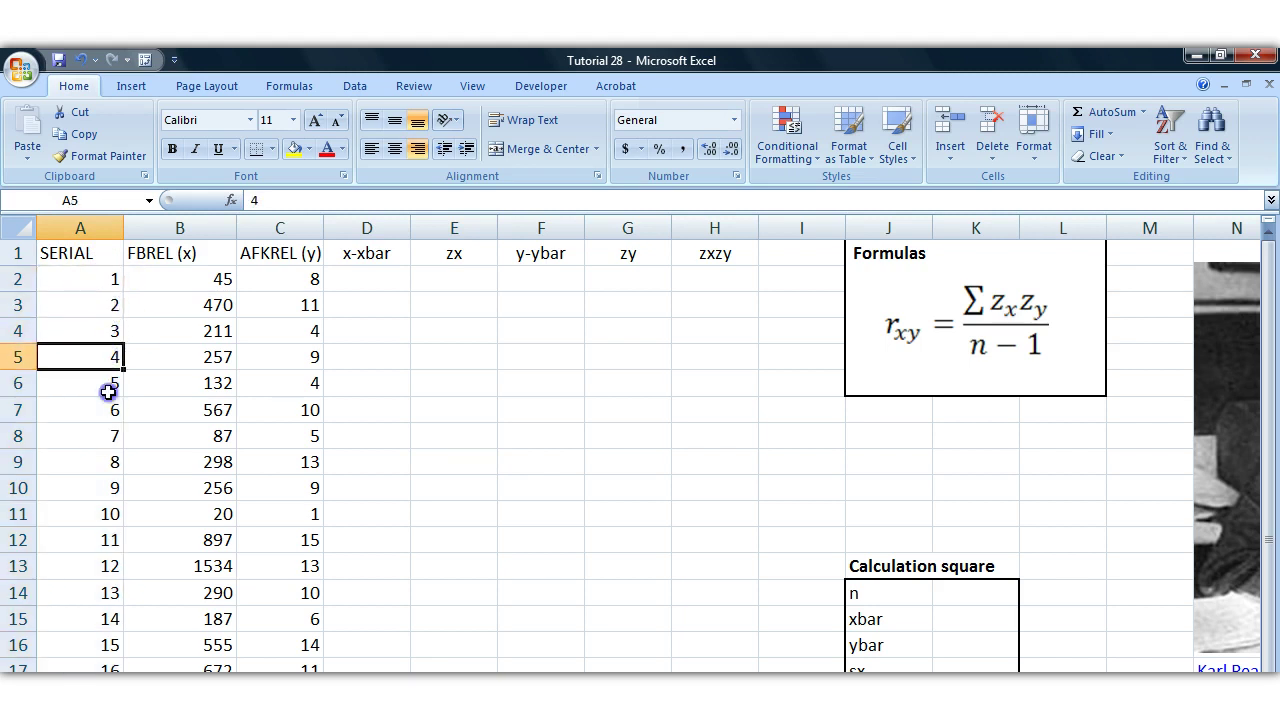
pyautogui.click(106, 383)
pyautogui.click(107, 410)
pyautogui.click(104, 305)
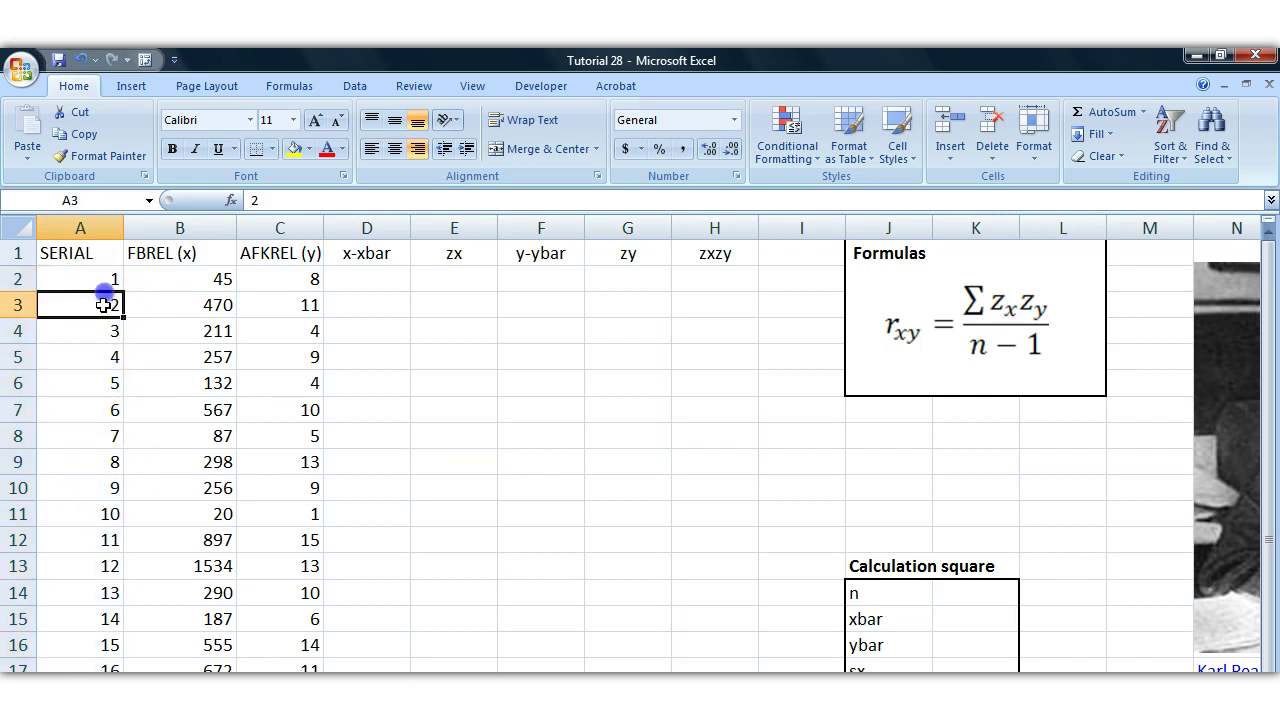
# Extend the header in cell A1 to SERIAL (i).
pyautogui.click(94, 250)
pyautogui.doubleClick(91, 256)
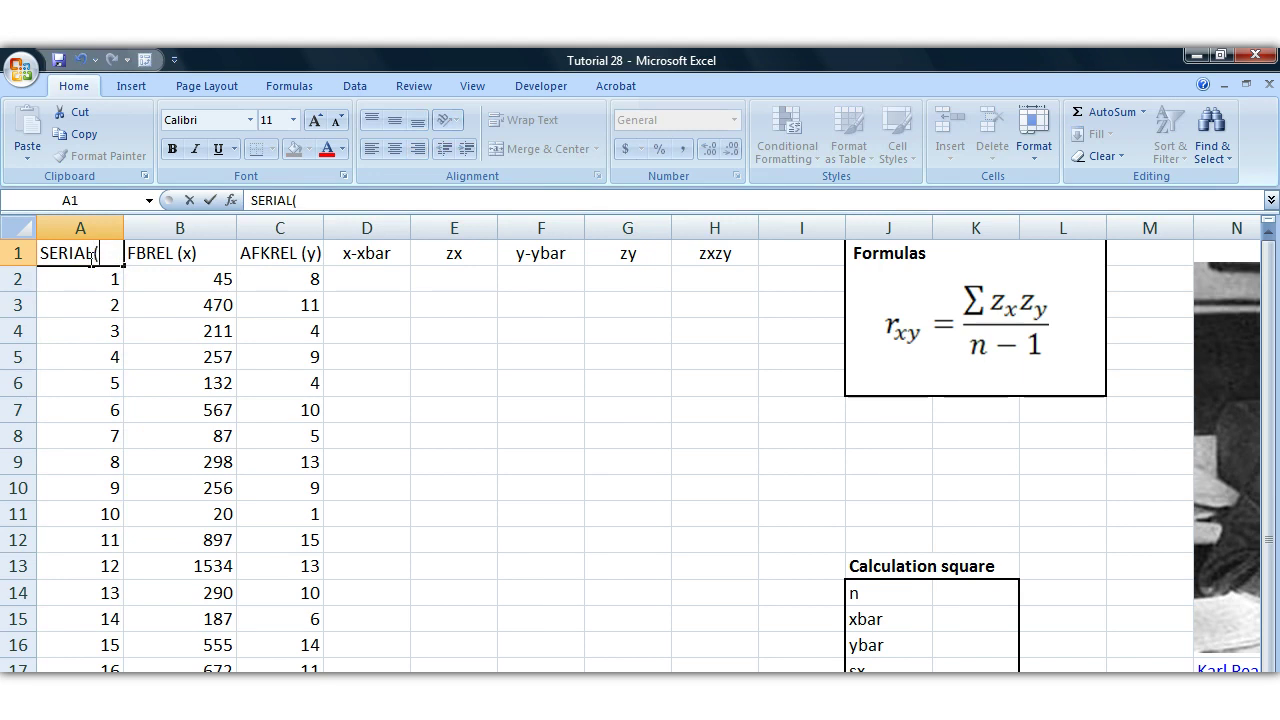
pyautogui.click(104, 410)
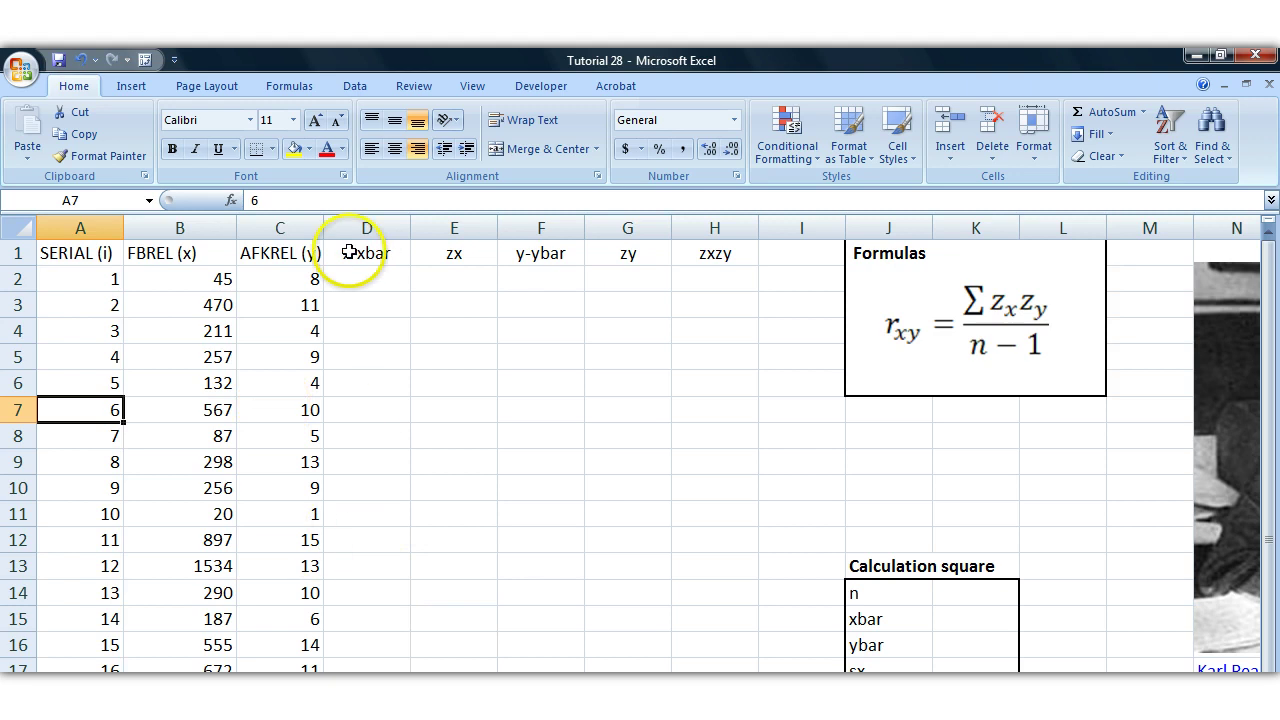
# Examine the paired FBREL (x) and AFKREL (y) values in row 13, for serial number 12.
pyautogui.hscroll(1, 640, 450)
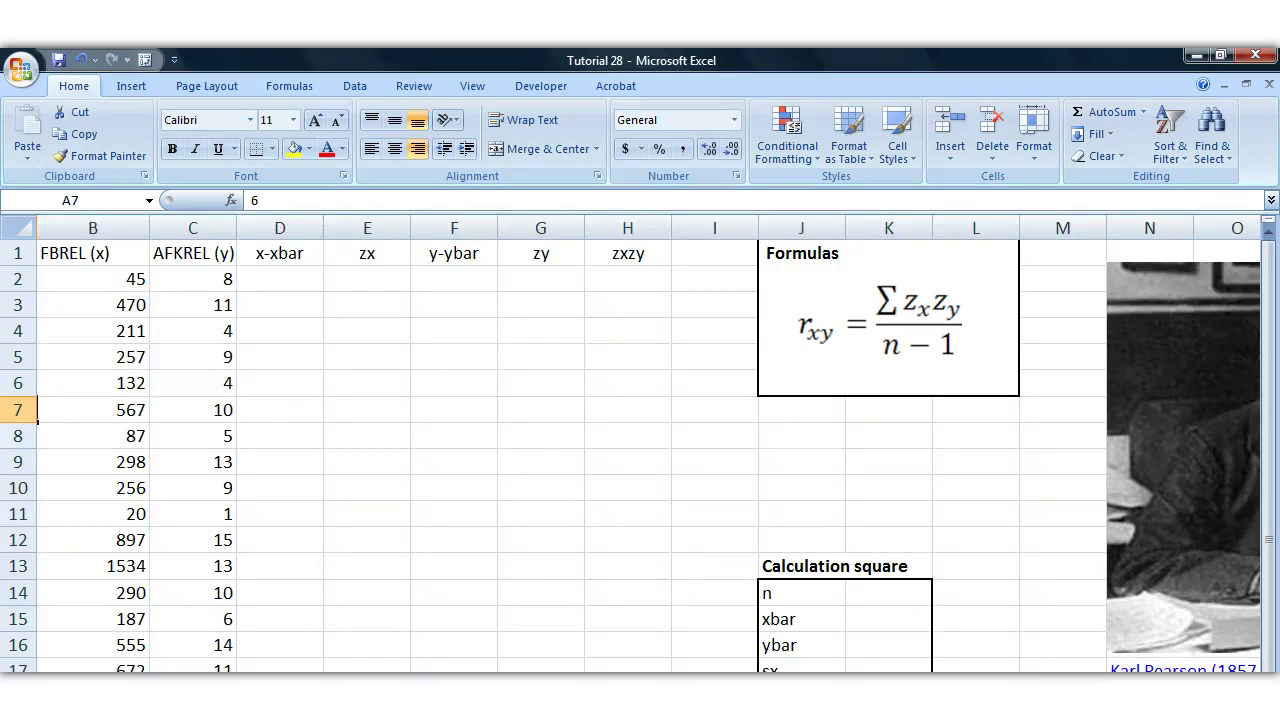
pyautogui.hscroll(-1, 257, 371)
pyautogui.moveTo(180, 253); pyautogui.dragTo(313, 618)
pyautogui.click(366, 570)
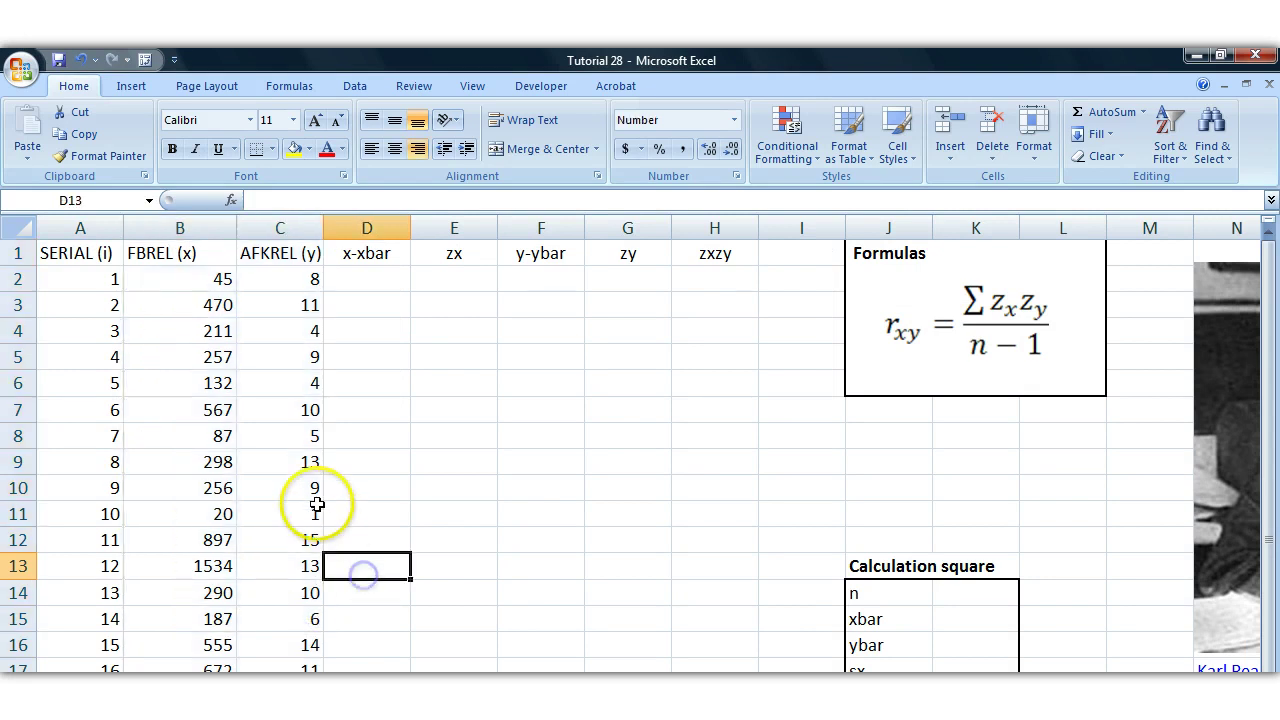
pyautogui.click(210, 566)
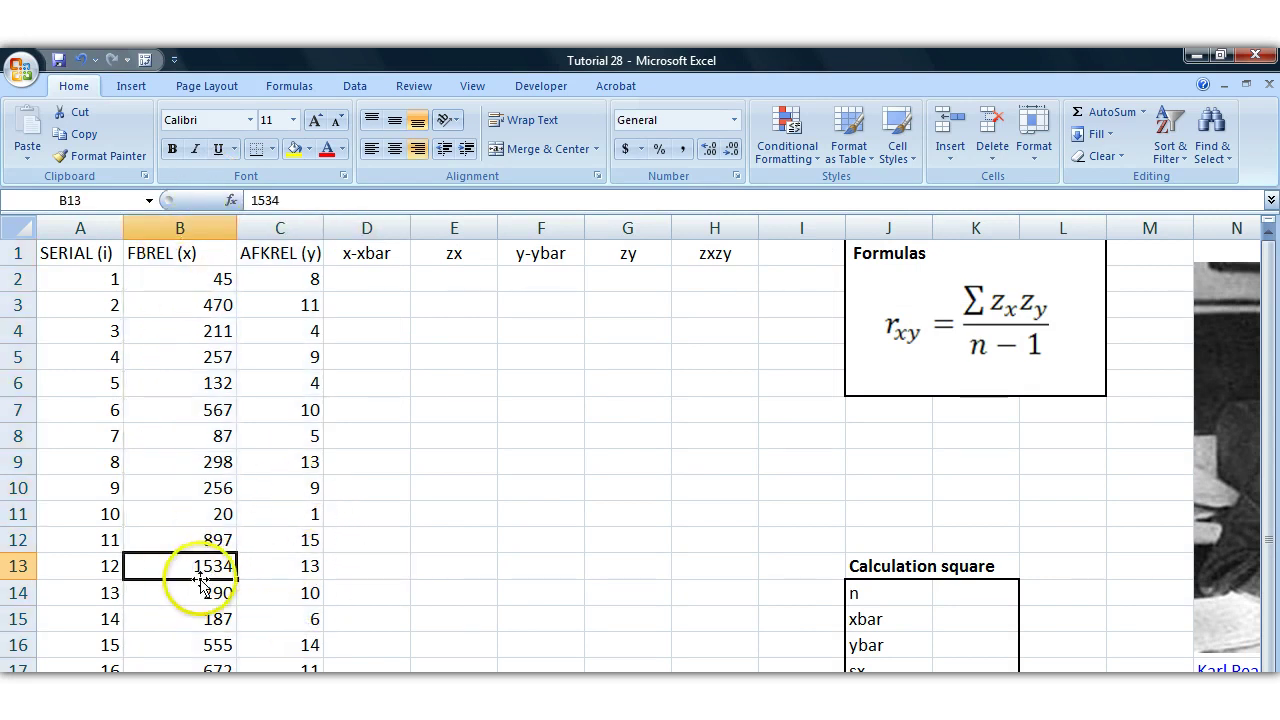
pyautogui.click(288, 253)
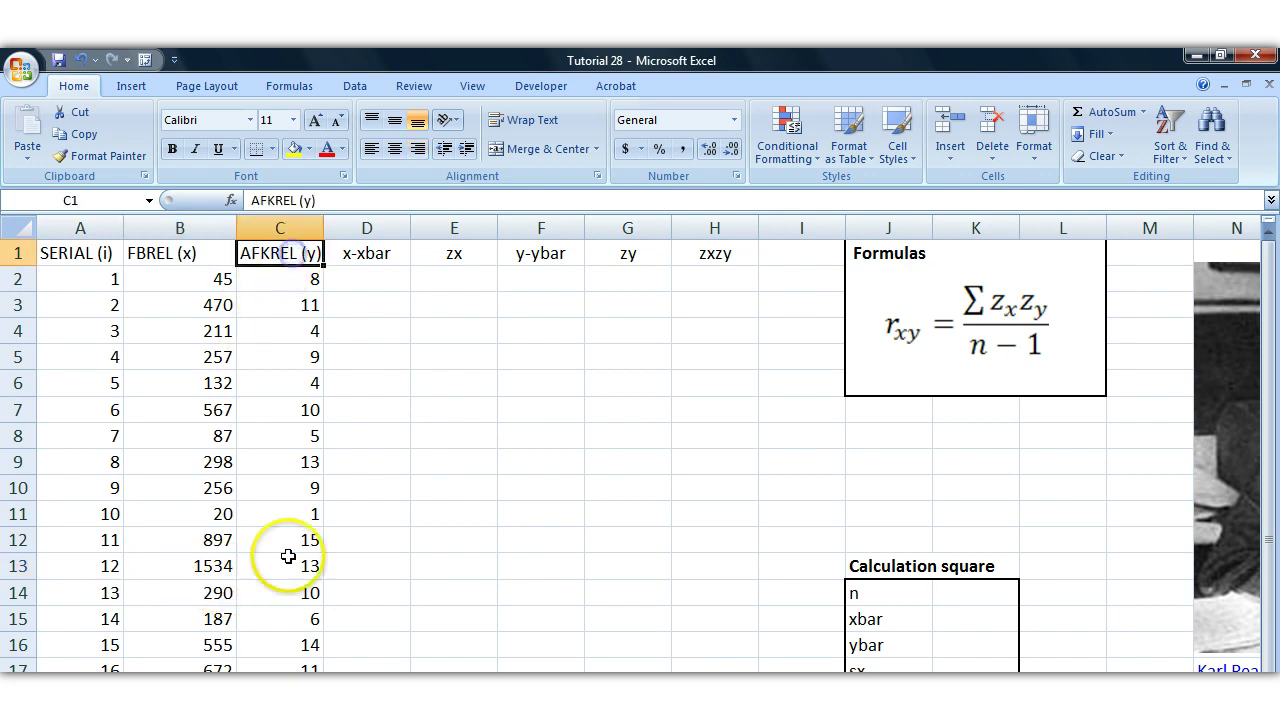
pyautogui.click(298, 568)
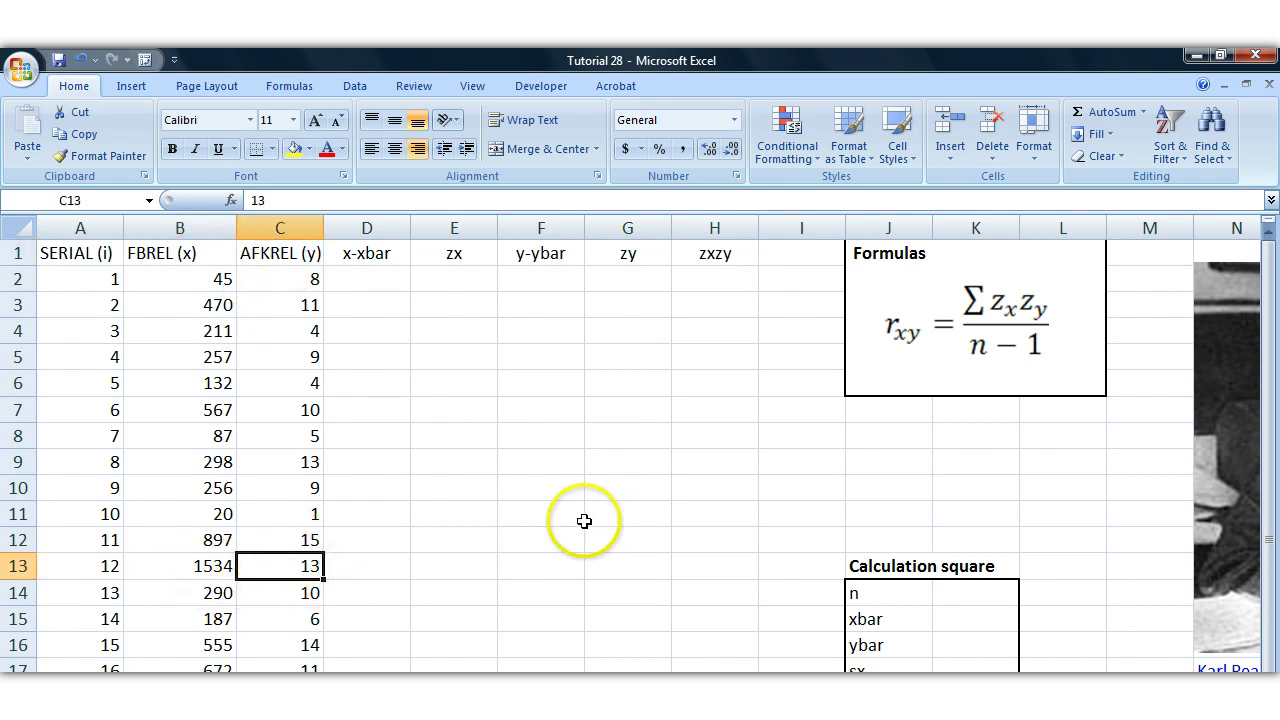
pyautogui.click(179, 570)
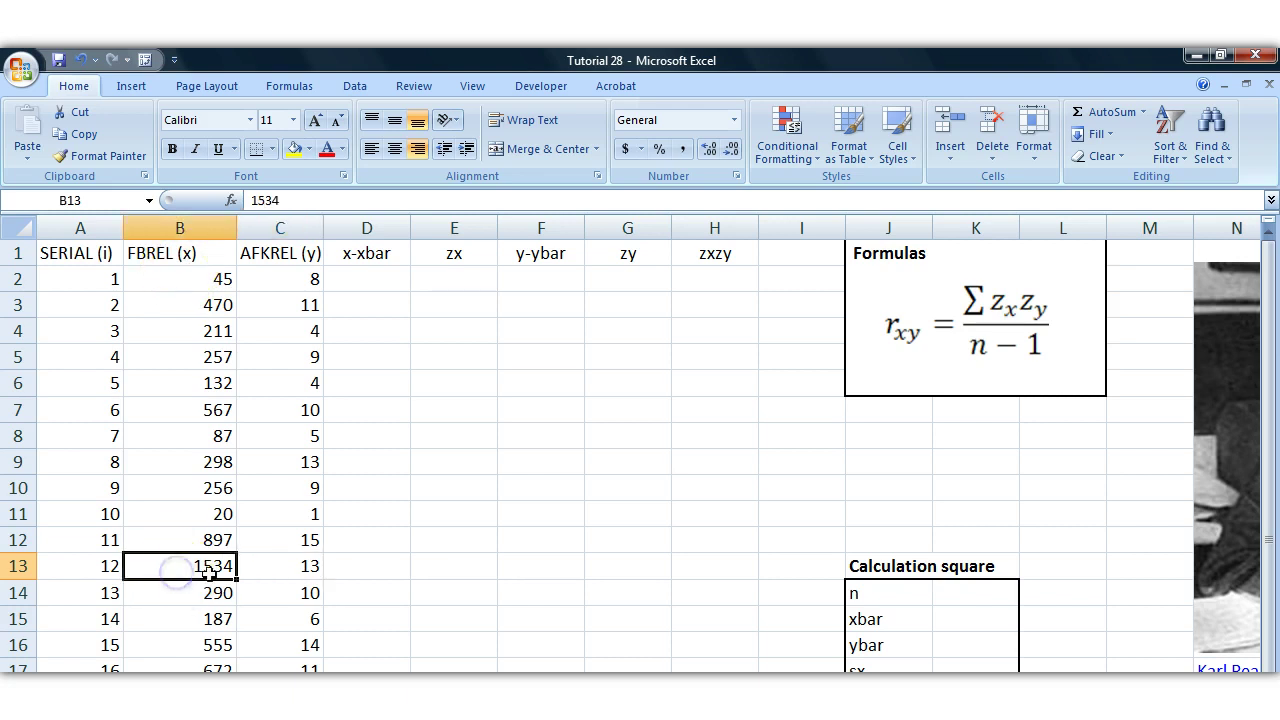
pyautogui.click(265, 250)
pyautogui.click(297, 568)
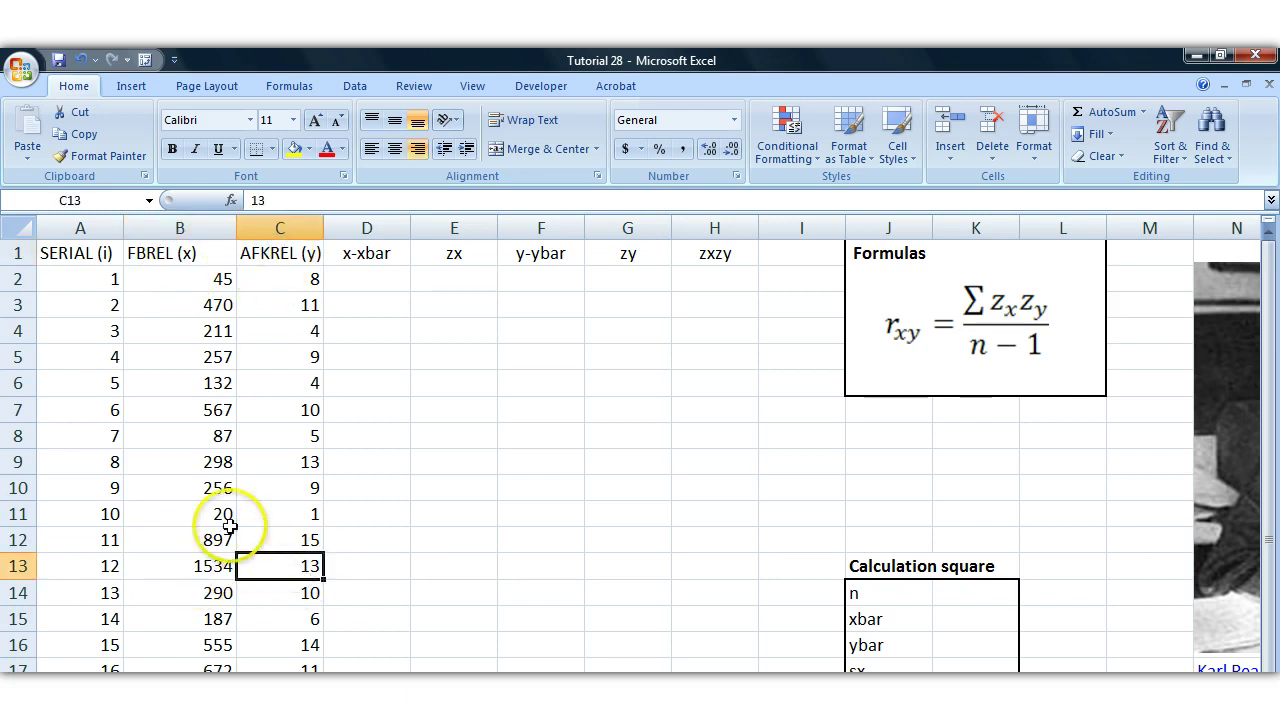
pyautogui.click(207, 568)
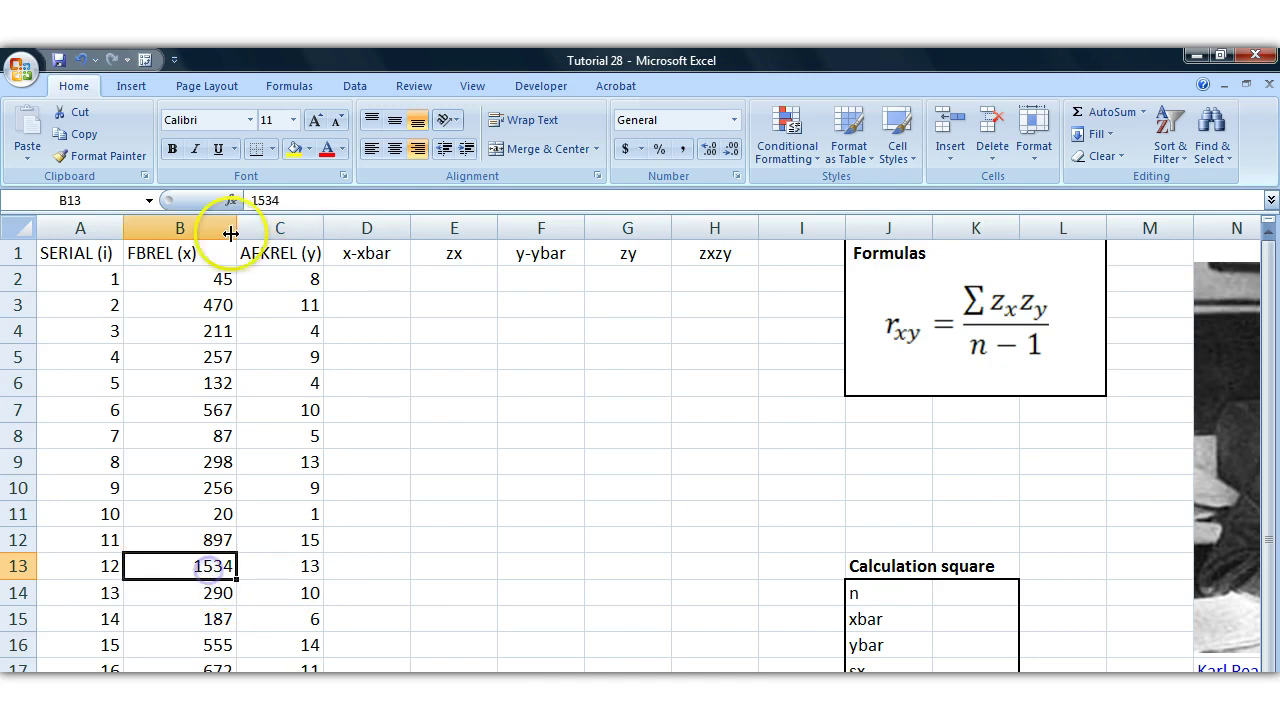
# Compare the FBREL (x) values with the AFKREL (y) values across the upper data rows.
pyautogui.moveTo(190, 305); pyautogui.dragTo(205, 594)
pyautogui.moveTo(303, 284); pyautogui.dragTo(295, 605)
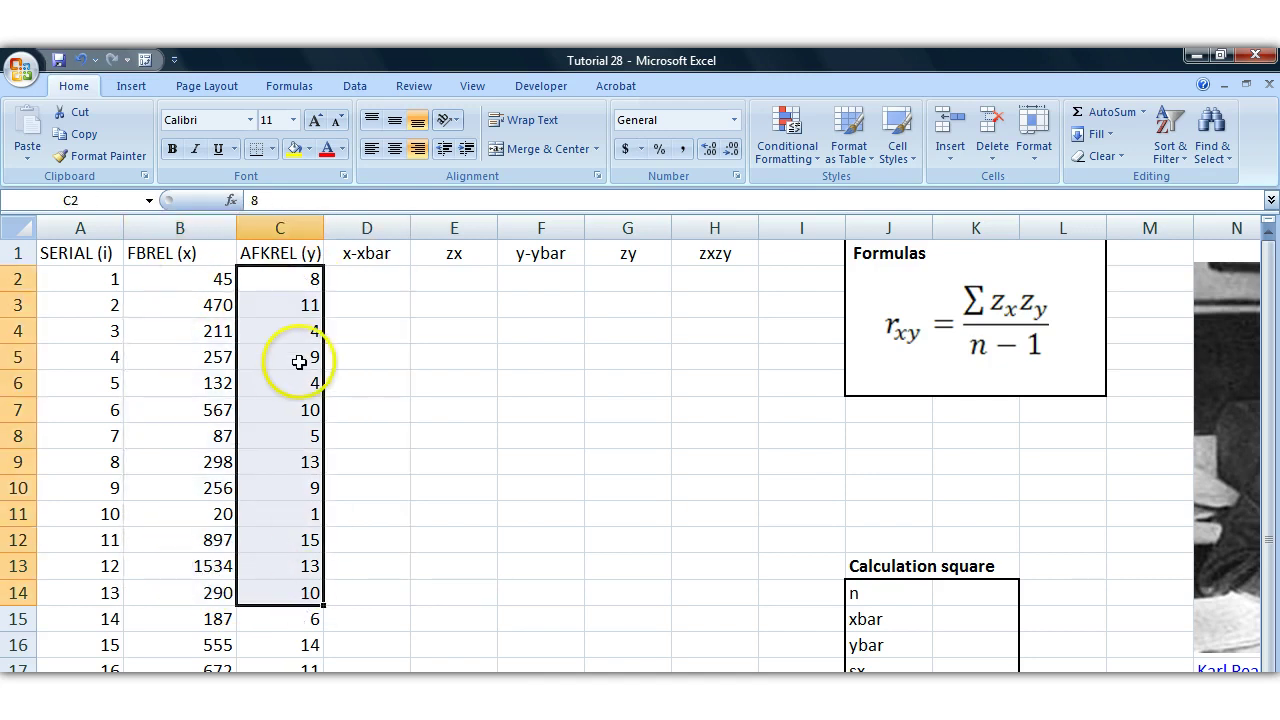
pyautogui.click(300, 258)
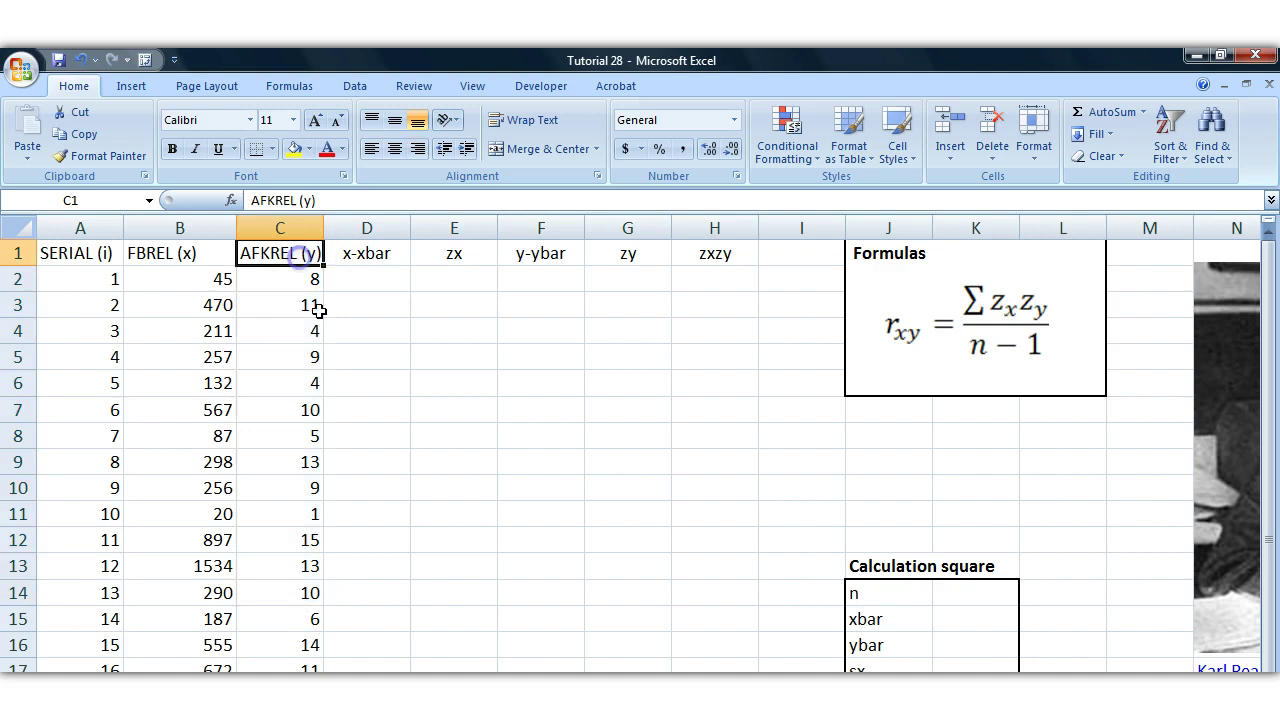
pyautogui.click(212, 326)
pyautogui.click(271, 331)
pyautogui.click(219, 331)
pyautogui.click(304, 307)
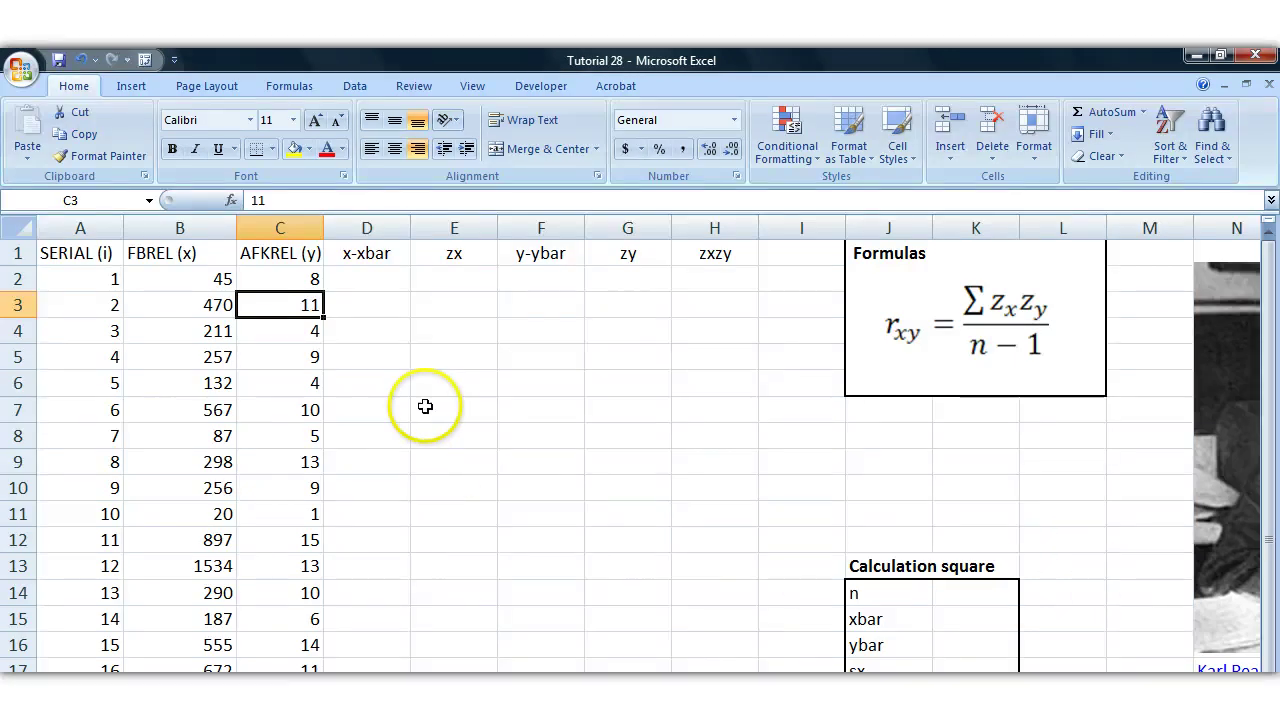
# Calculate xbar in cell K15 of the calculation square as the AVERAGE of the FBREL (x) values in B2:B26.
pyautogui.click(366, 280)
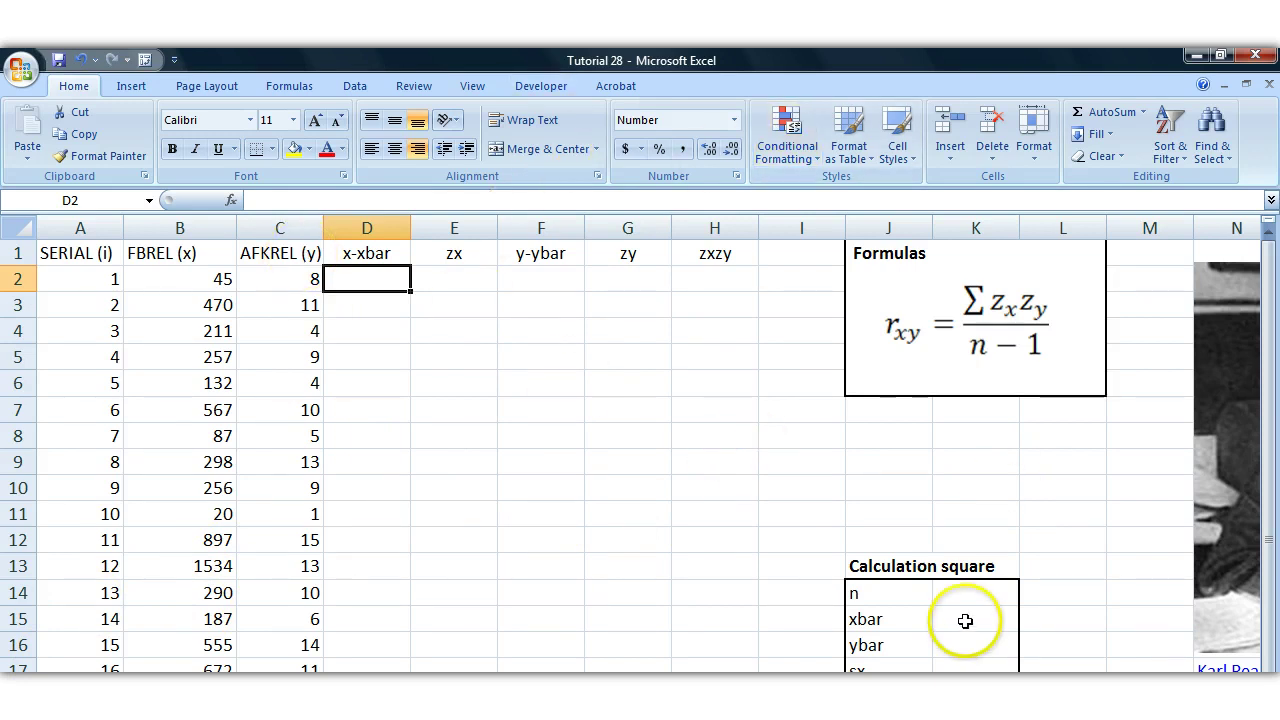
pyautogui.click(865, 619)
pyautogui.click(983, 627)
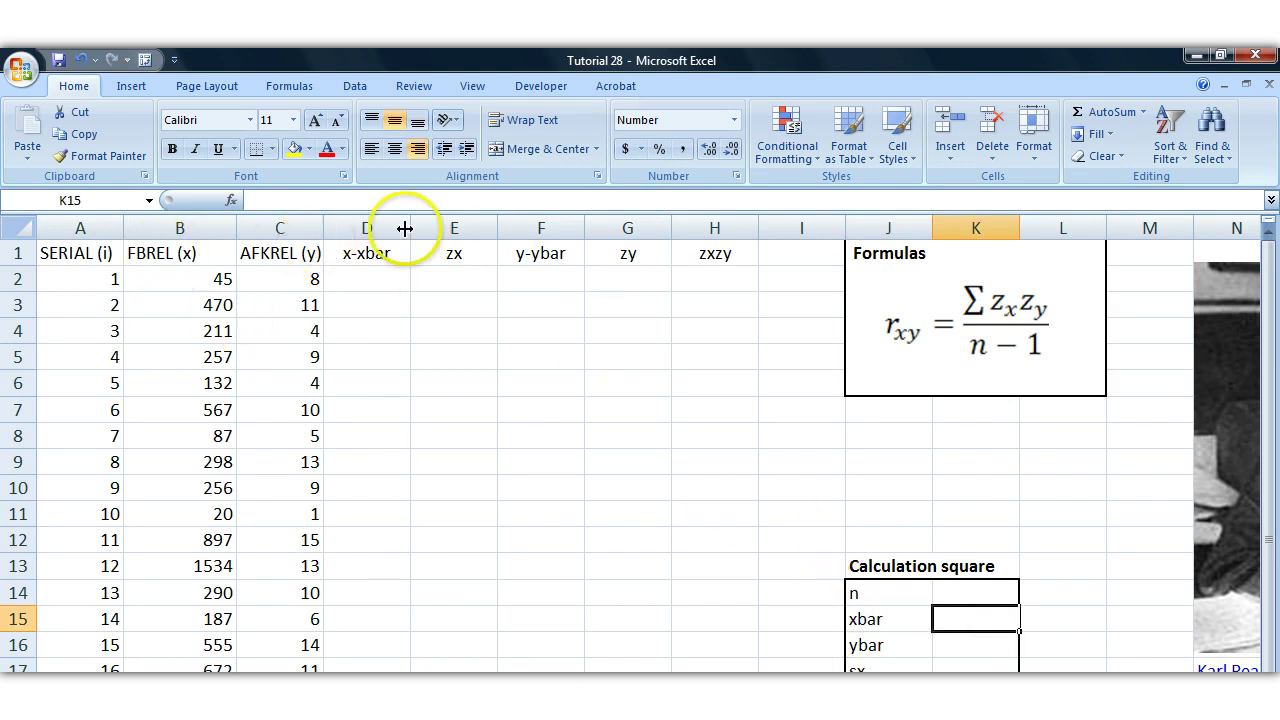
pyautogui.click(366, 253)
pyautogui.click(556, 253)
pyautogui.click(377, 258)
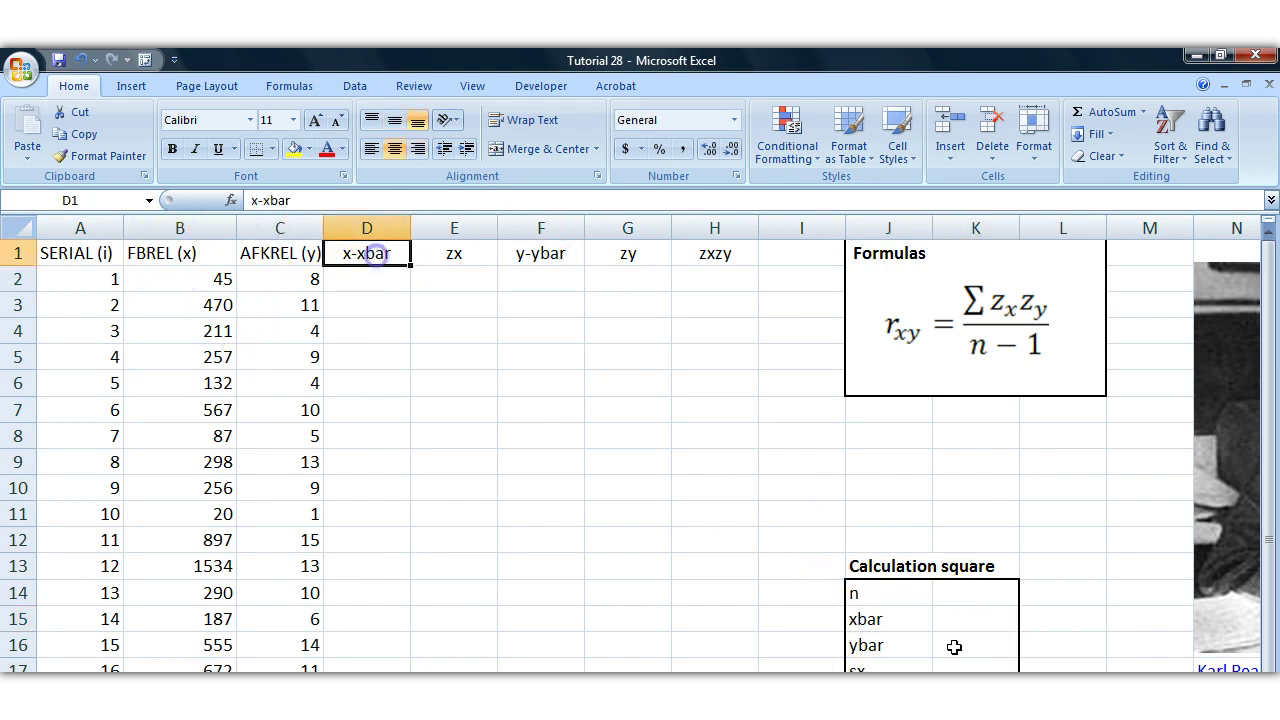
pyautogui.click(966, 614)
pyautogui.write('=')
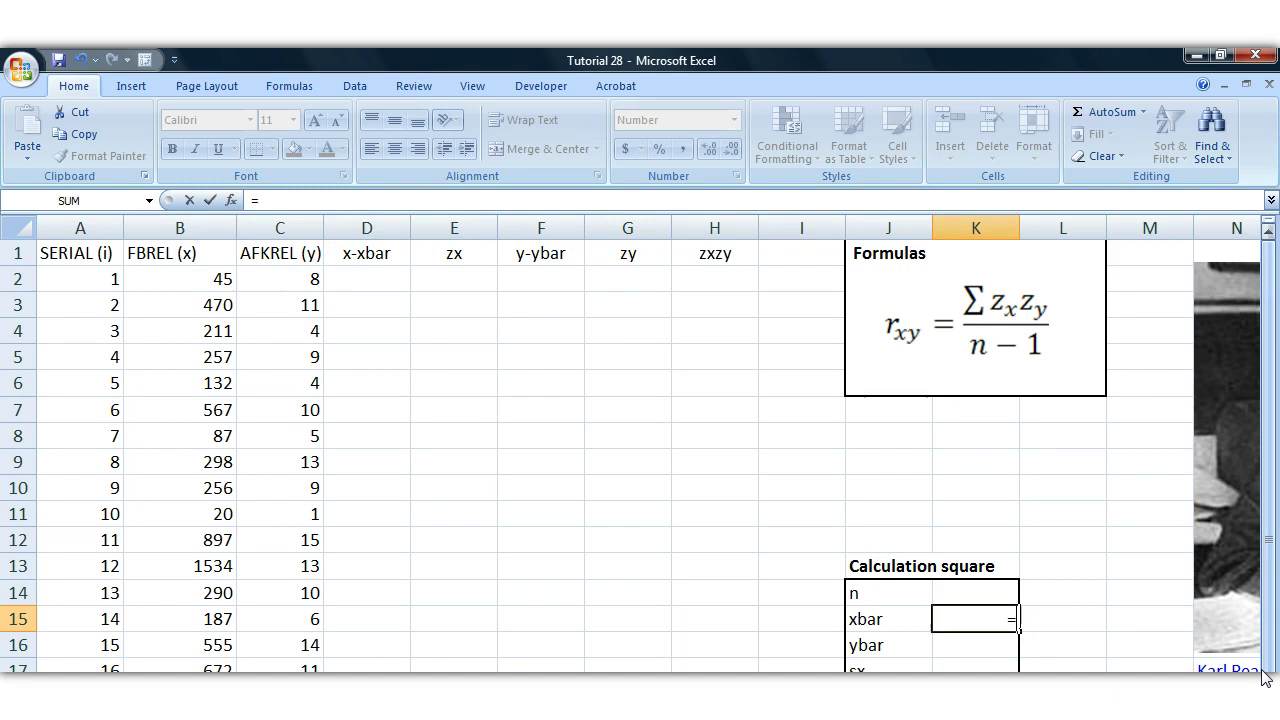
pyautogui.write('AVERAGE(')
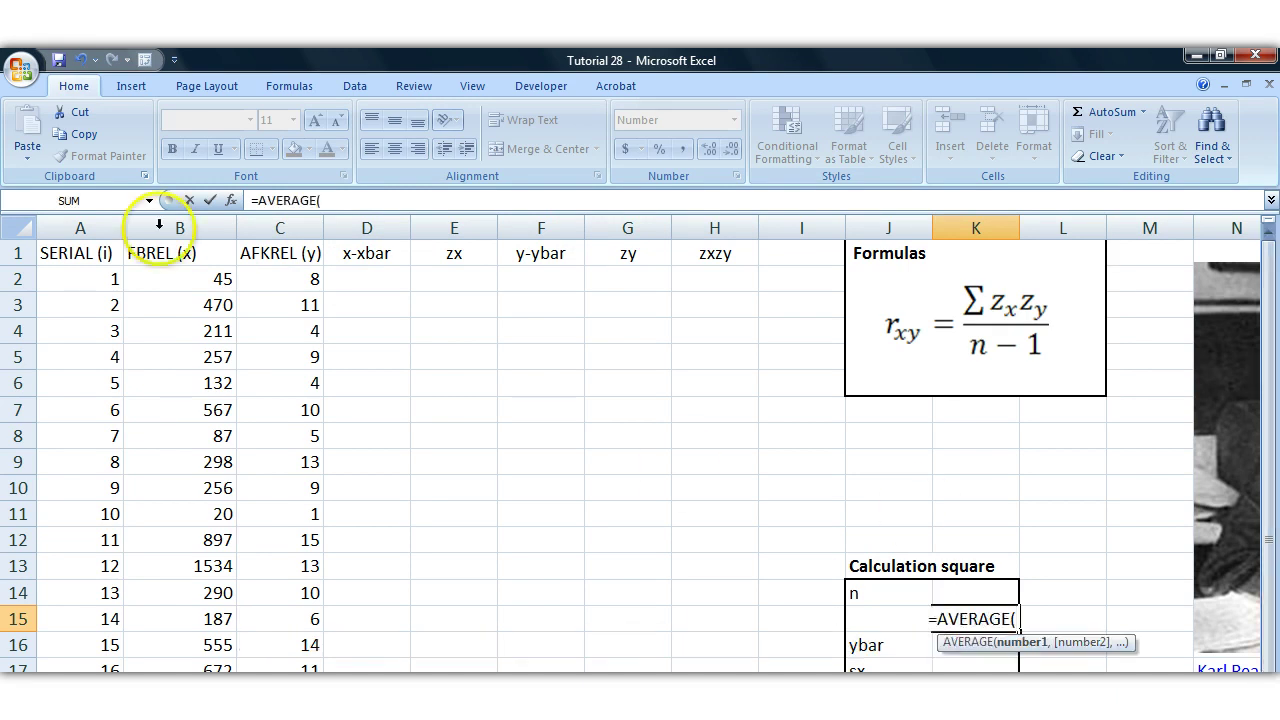
pyautogui.moveTo(177, 280); pyautogui.dragTo(180, 668)
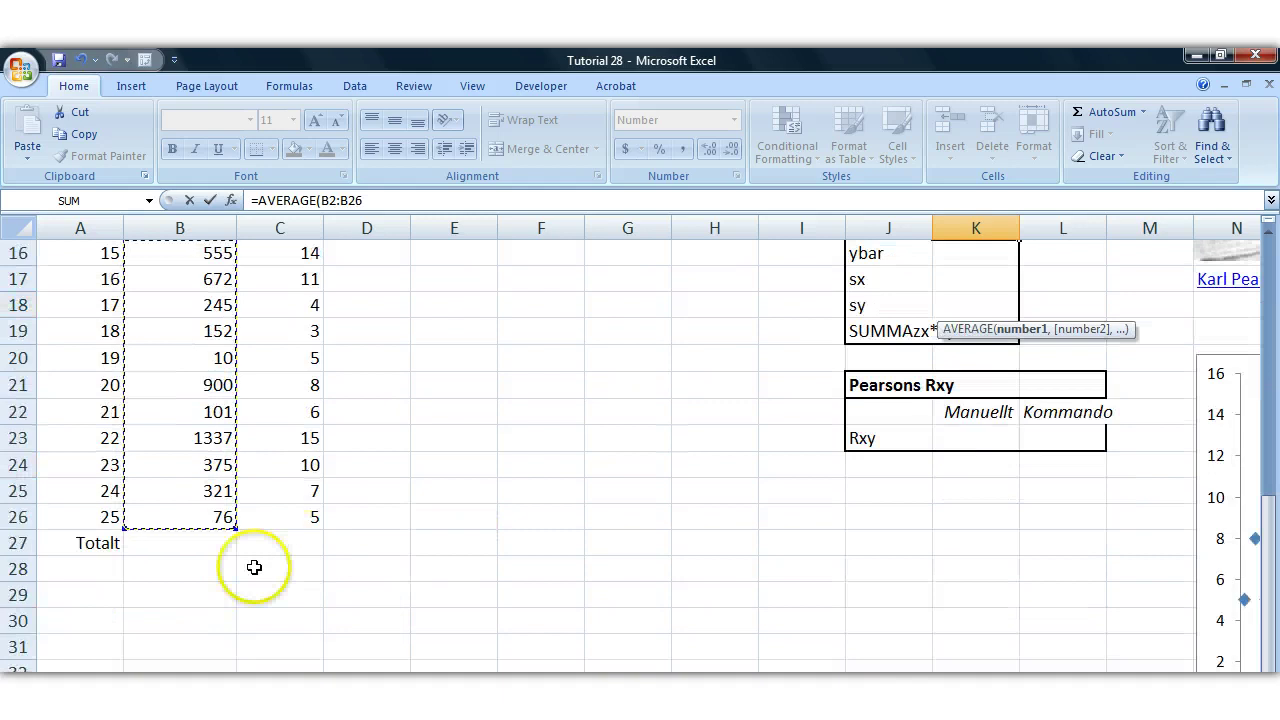
pyautogui.scroll(5, 254, 567)
pyautogui.press('Return')
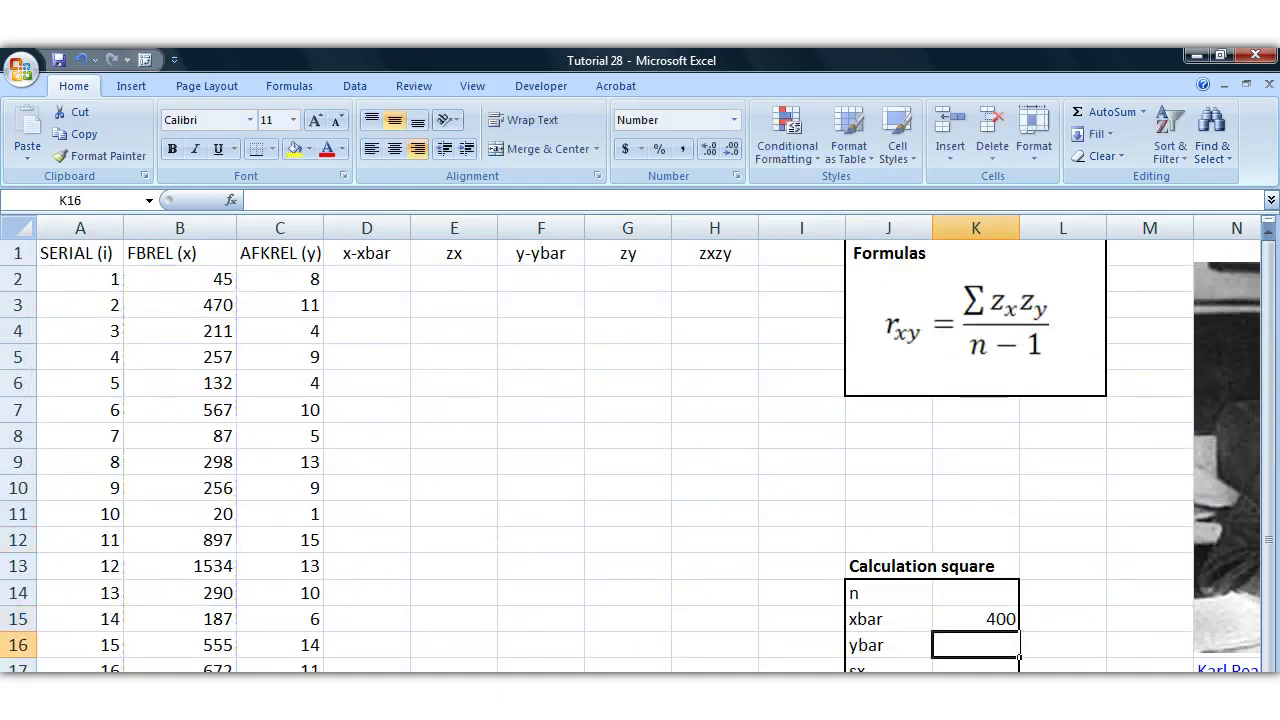
# Inspect the xbar formula in K15 and the ybar, sx and sy cells of the calculation square.
pyautogui.scroll(2, 882, 593)
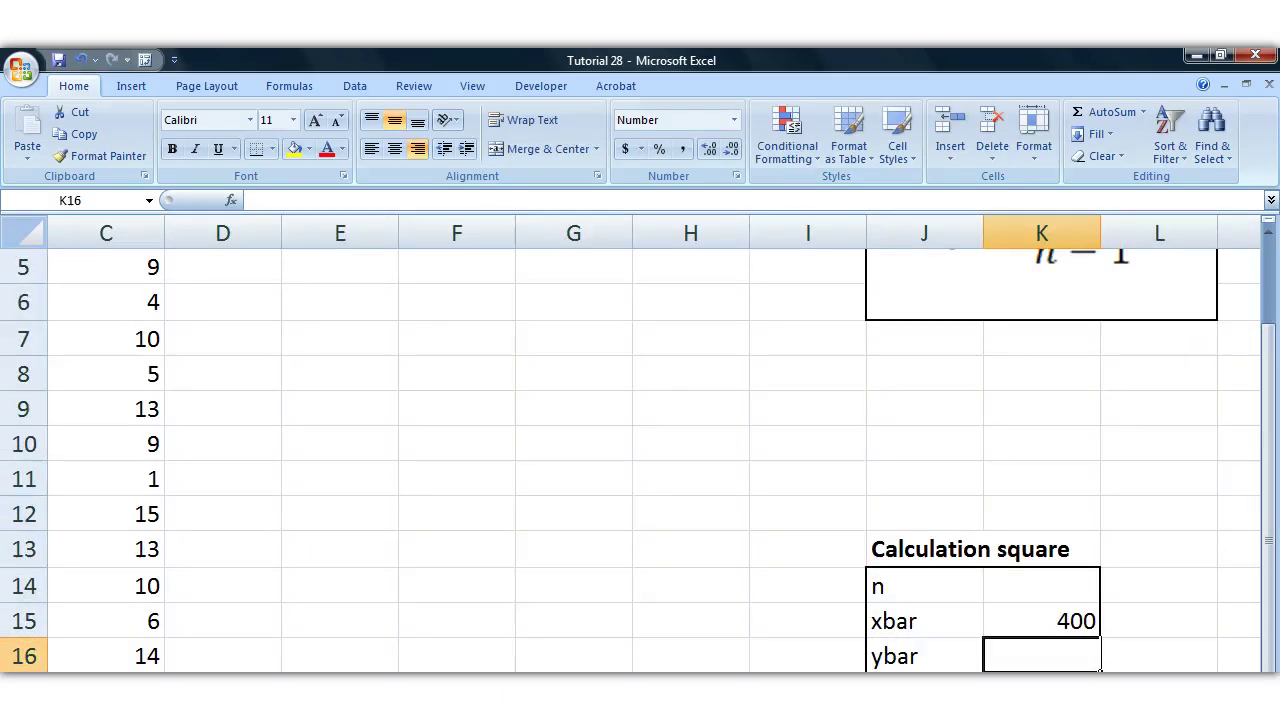
pyautogui.hscroll(3, 711, 531)
pyautogui.scroll(-2, 711, 531)
pyautogui.click(651, 409)
pyautogui.doubleClick(651, 409)
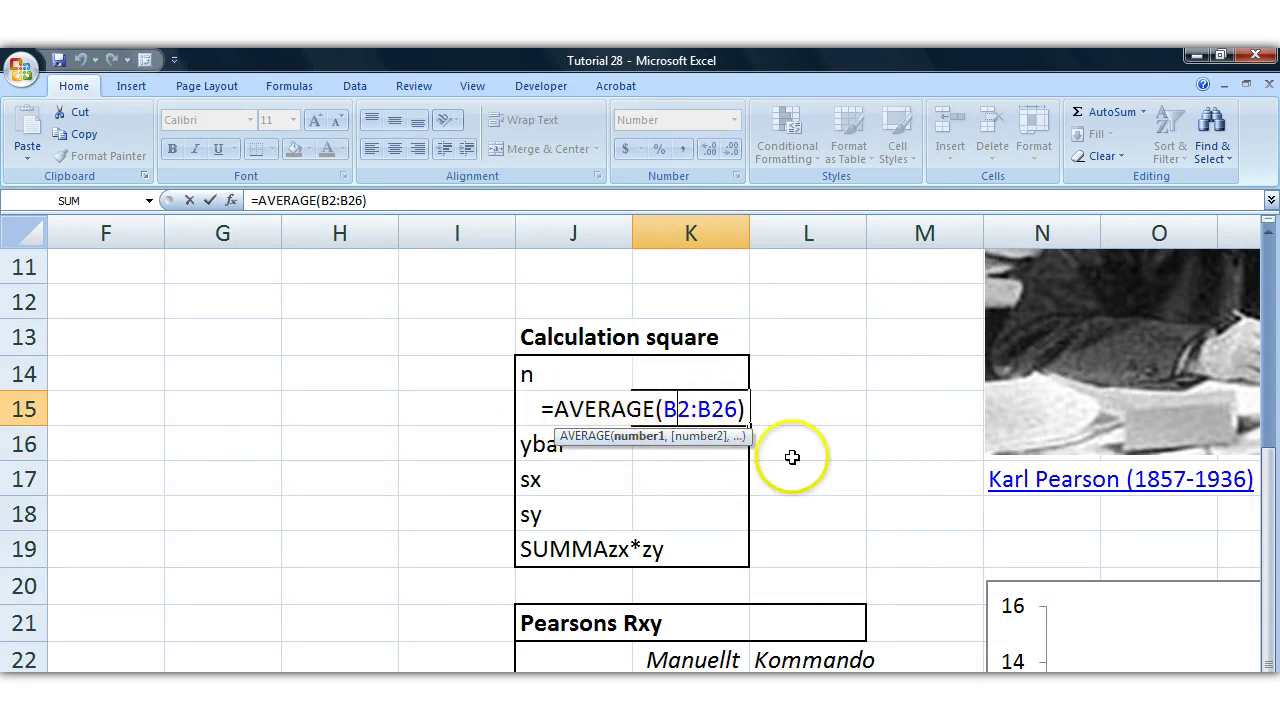
pyautogui.press('Return')
pyautogui.click(720, 409)
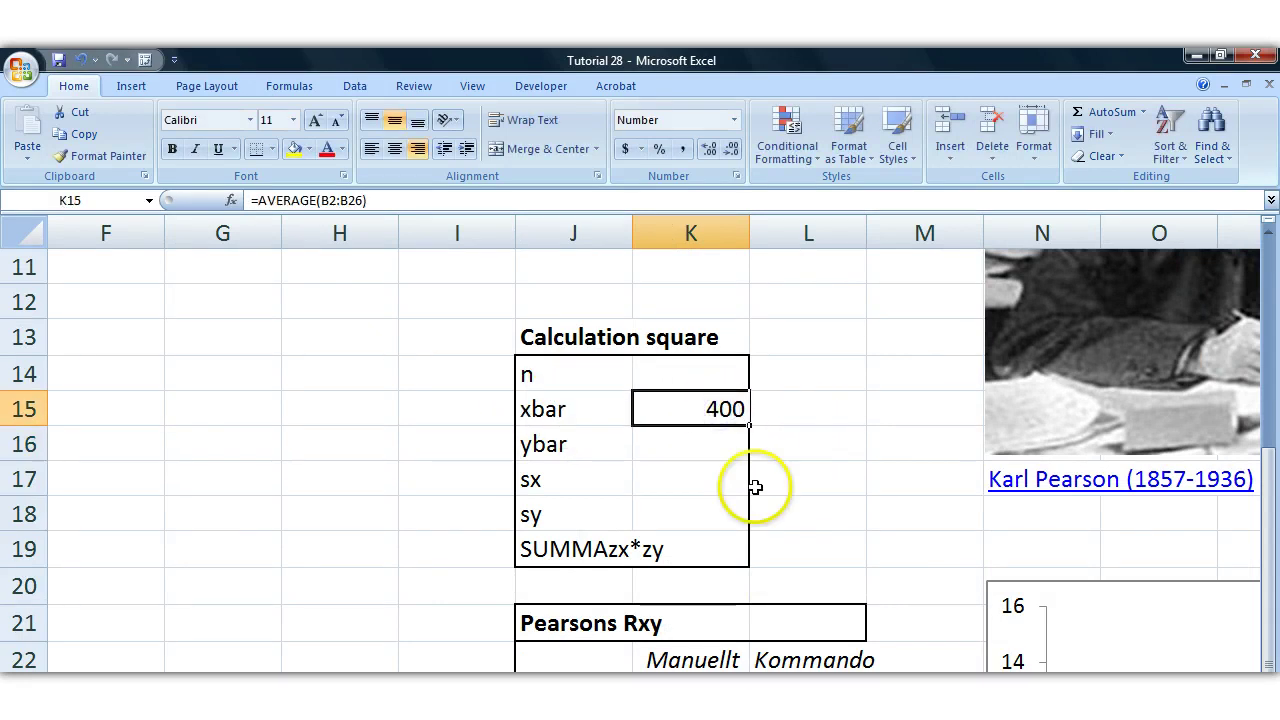
pyautogui.click(545, 410)
pyautogui.click(725, 410)
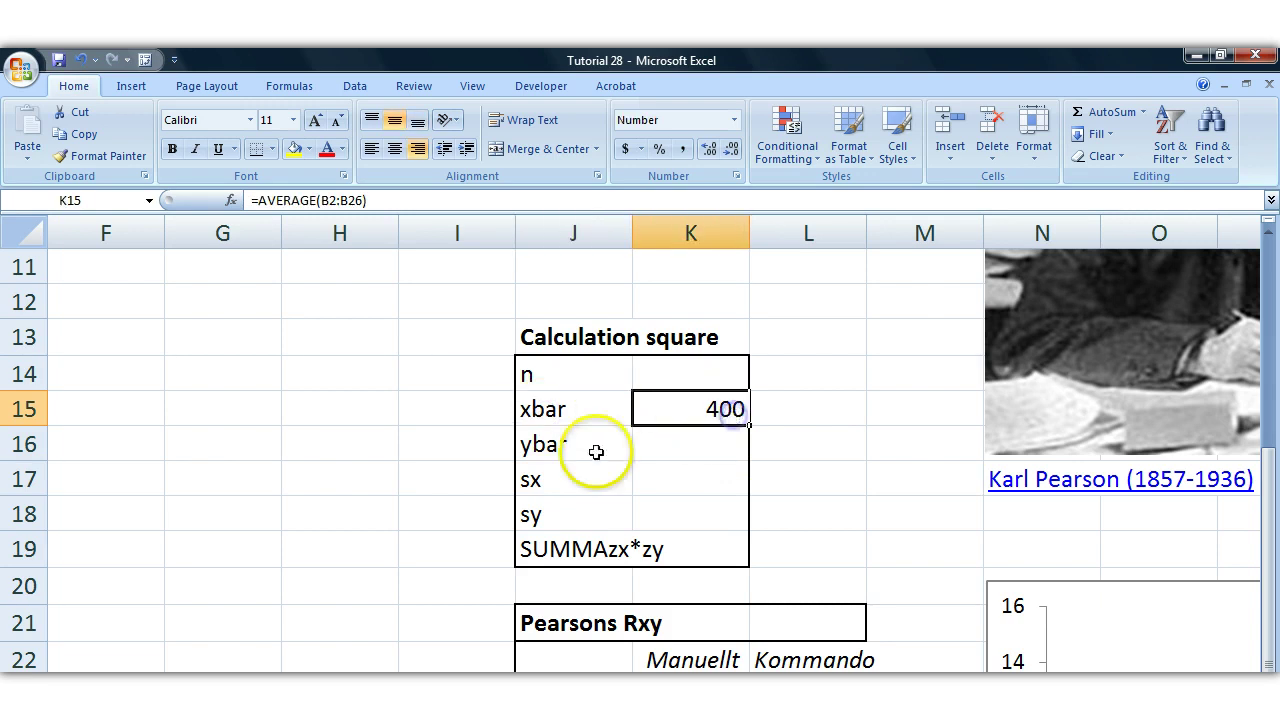
pyautogui.click(678, 440)
pyautogui.click(590, 479)
pyautogui.click(659, 480)
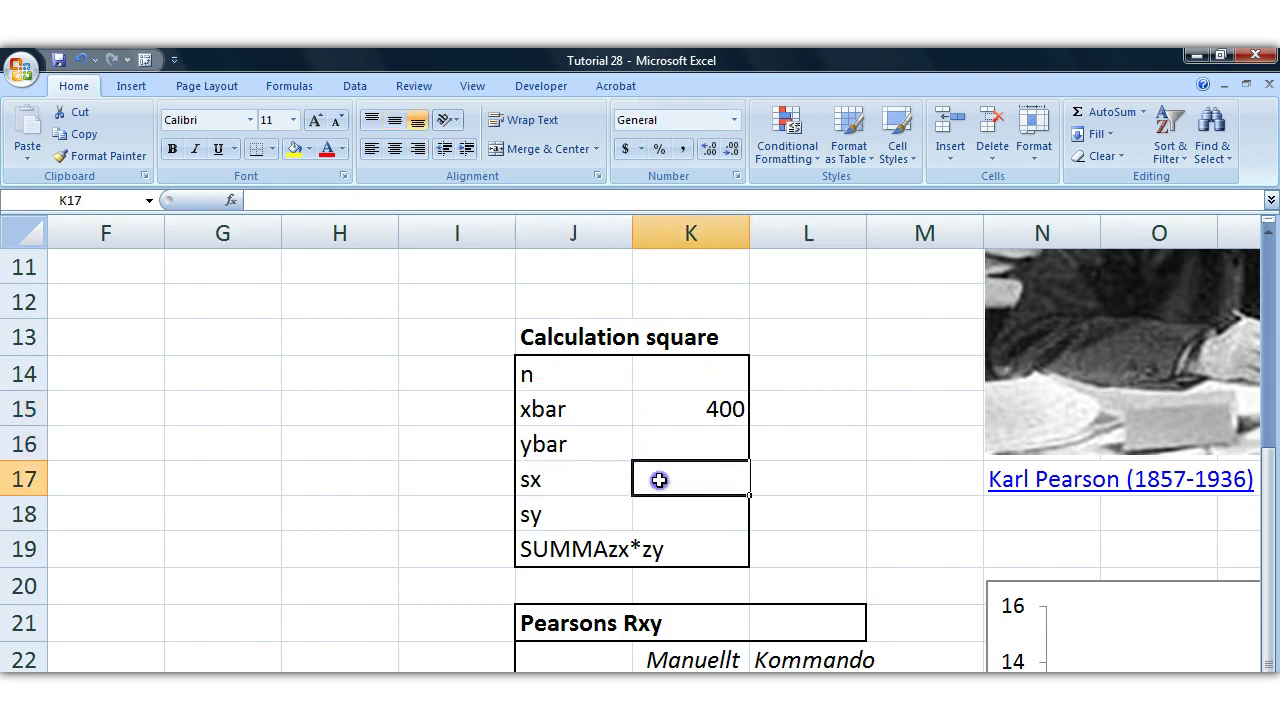
pyautogui.click(604, 505)
pyautogui.doubleClick(686, 412)
pyautogui.click(622, 414)
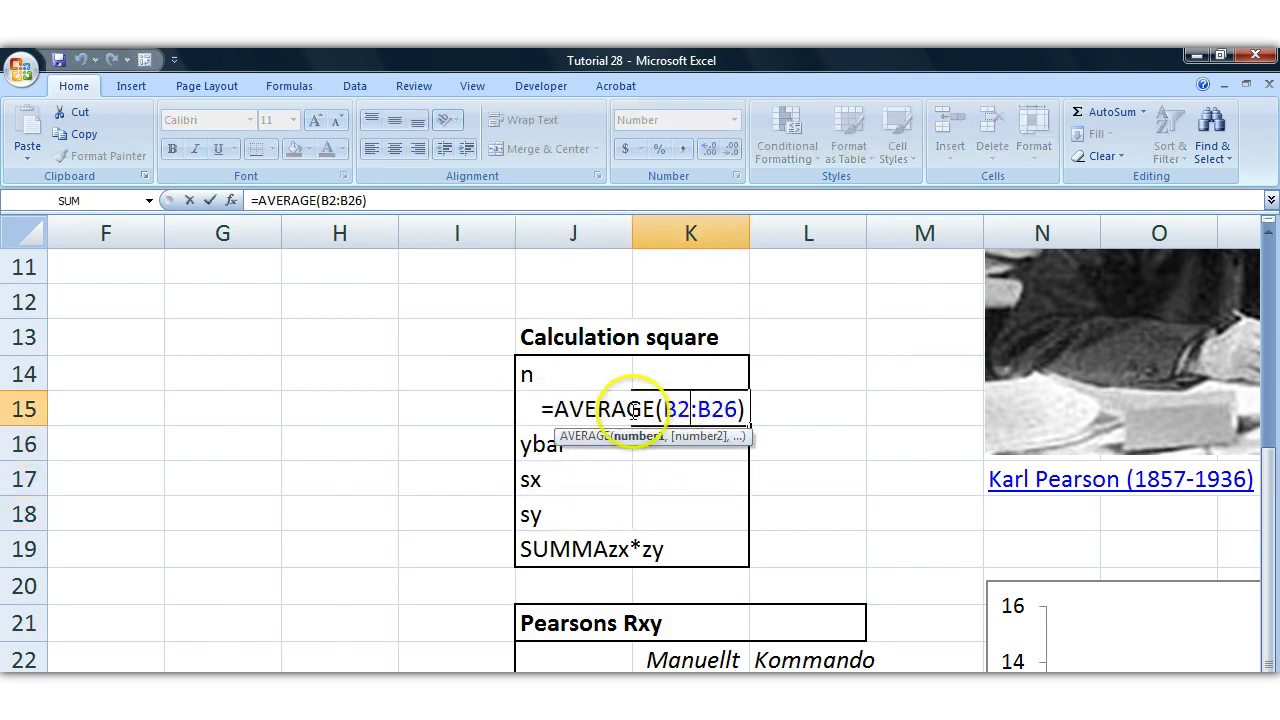
pyautogui.press('Return')
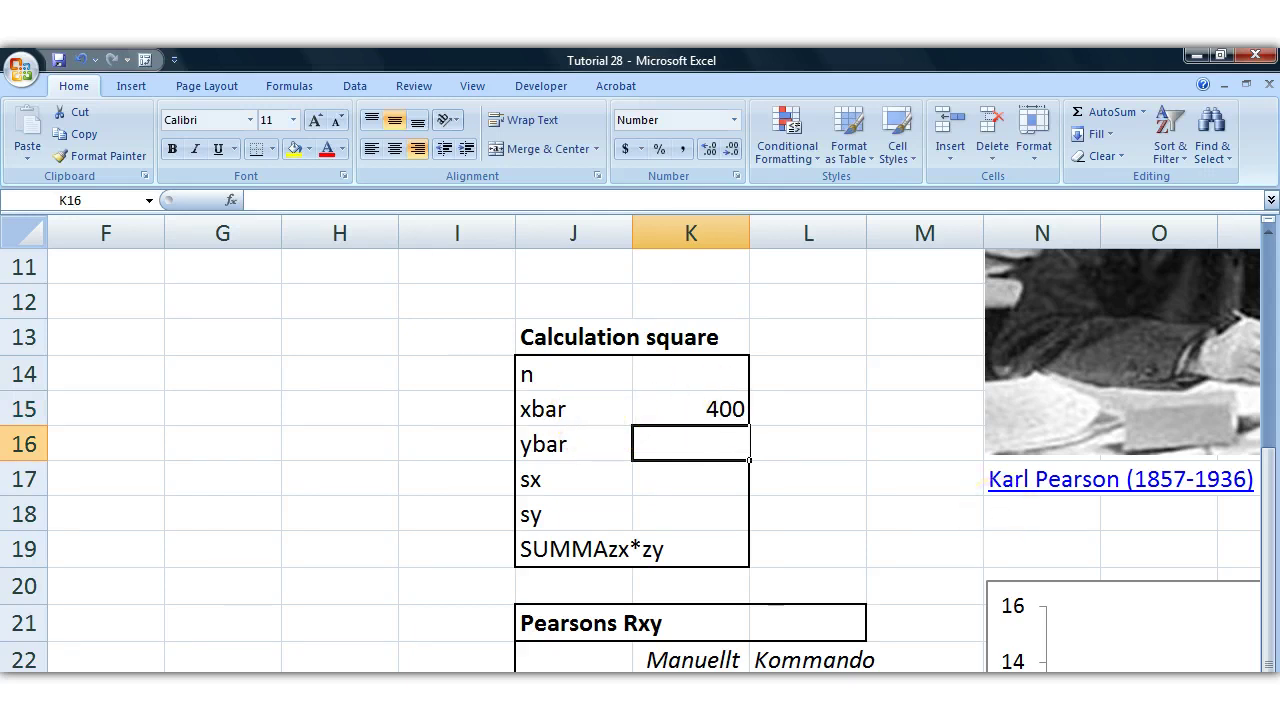
# Enter =B2-K$15 in cell D2 to subtract xbar from the first x value, with the xbar row locked.
pyautogui.hscroll(-4, 640, 450)
pyautogui.scroll(3, 640, 450)
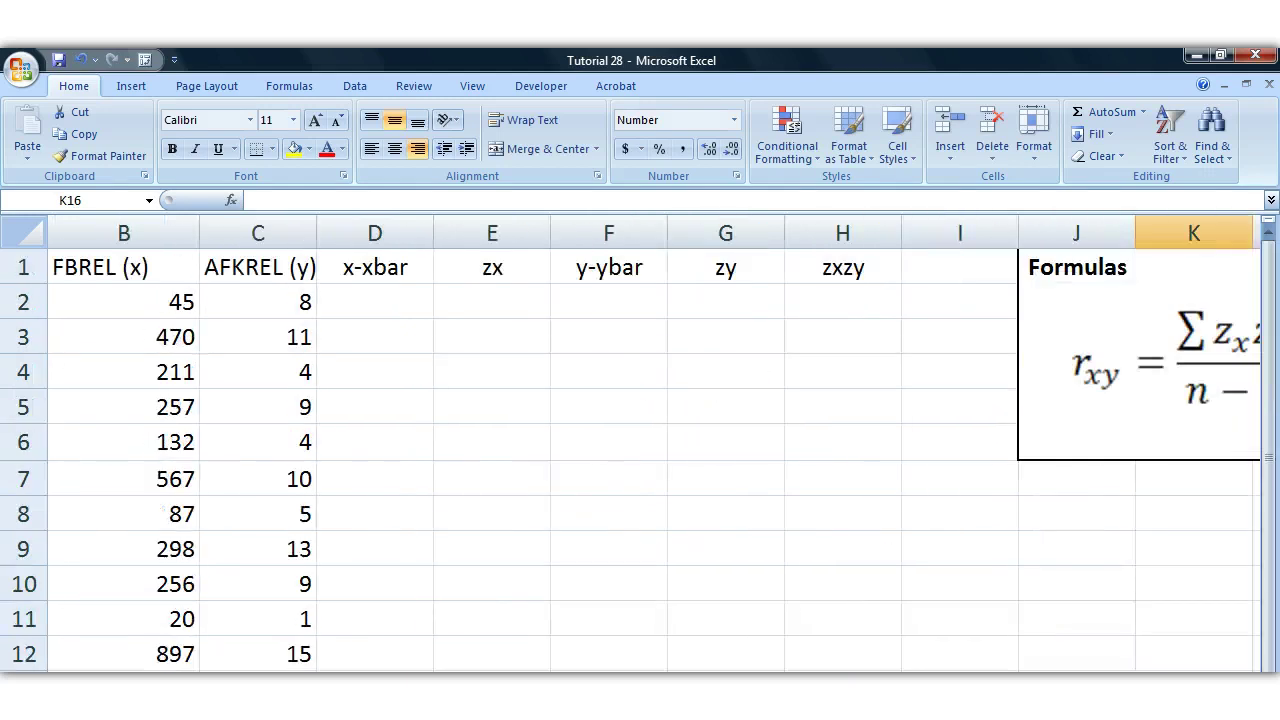
pyautogui.click(392, 312)
pyautogui.write('=')
pyautogui.click(185, 305)
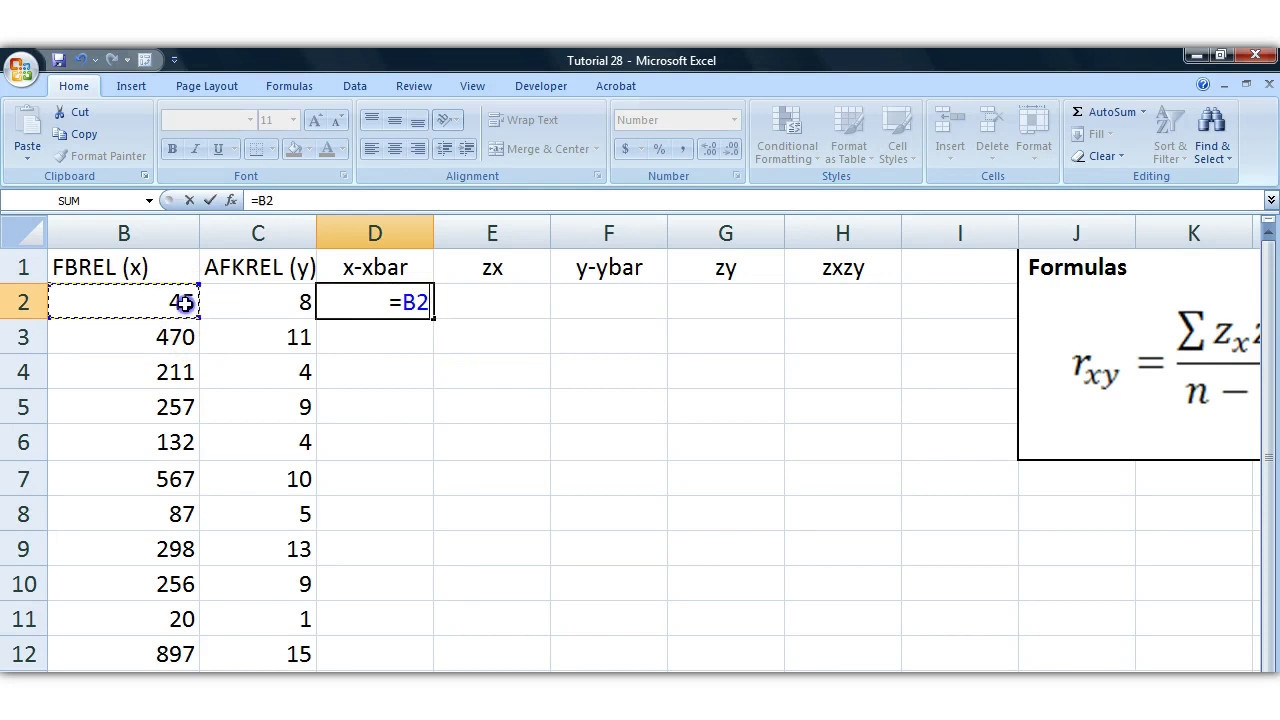
pyautogui.write('-')
pyautogui.scroll(-2, 940, 586)
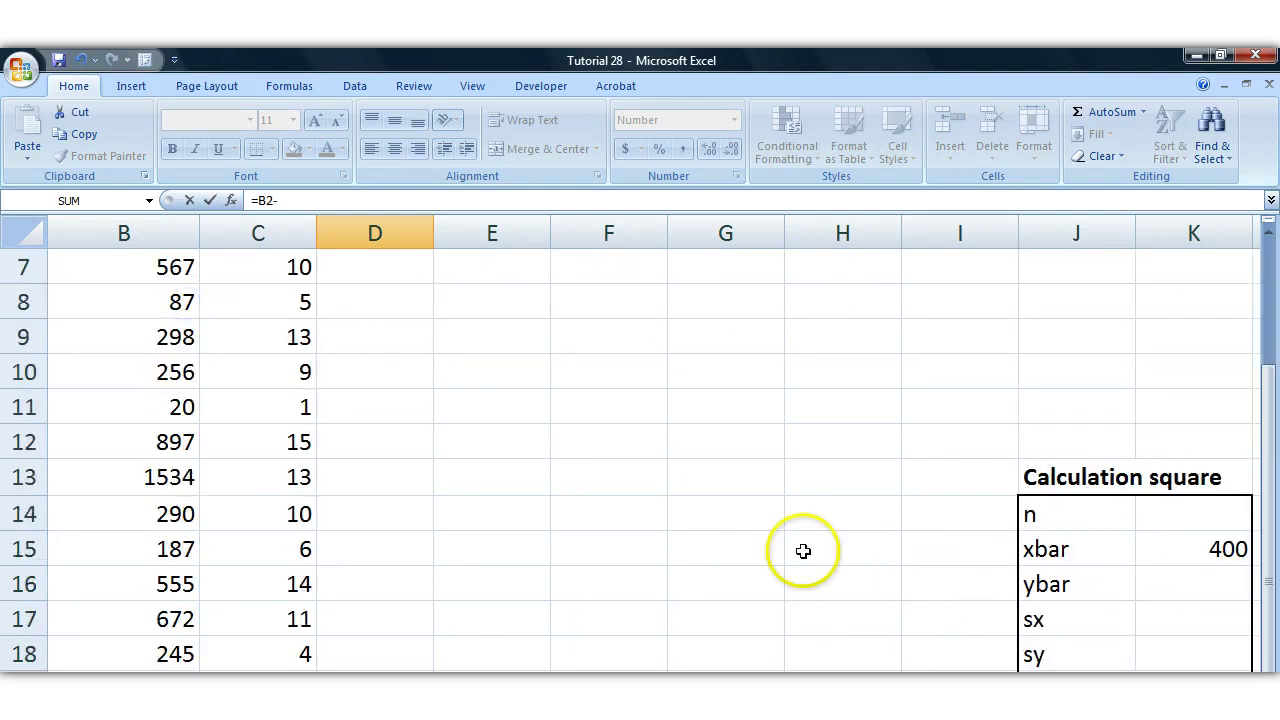
pyautogui.scroll(2, 803, 551)
pyautogui.scroll(-3, 1050, 480)
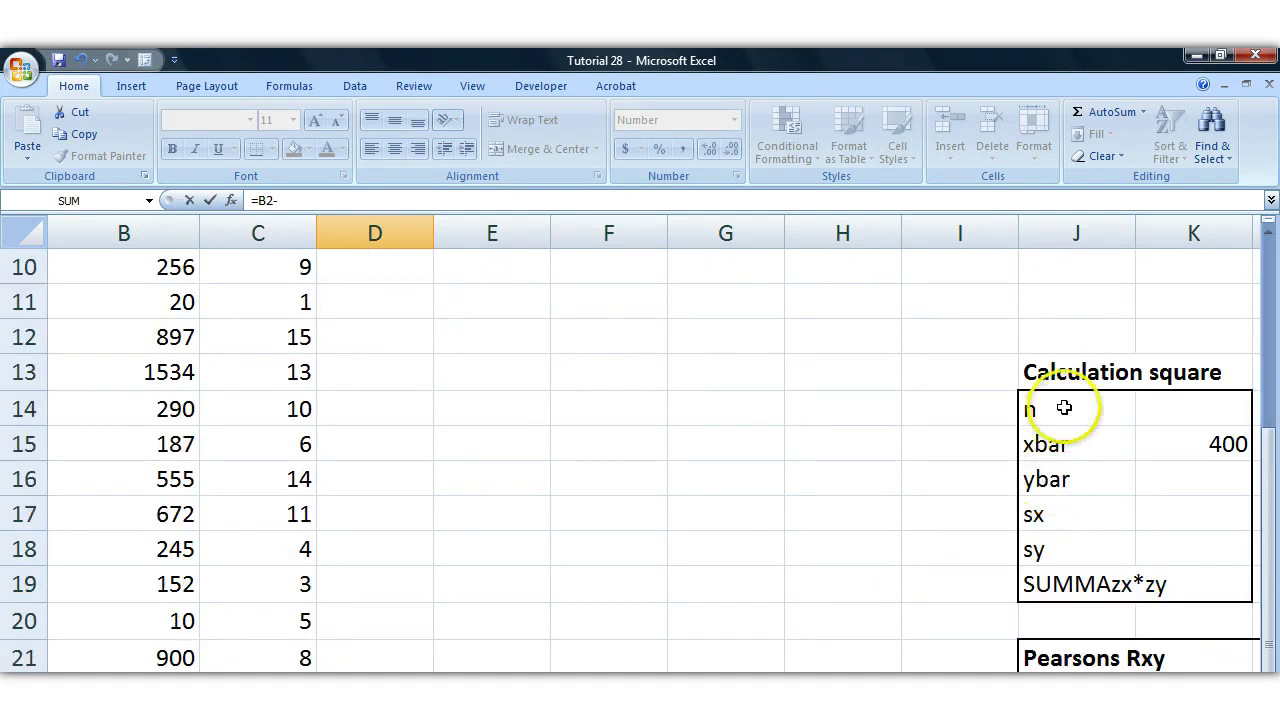
pyautogui.click(1218, 444)
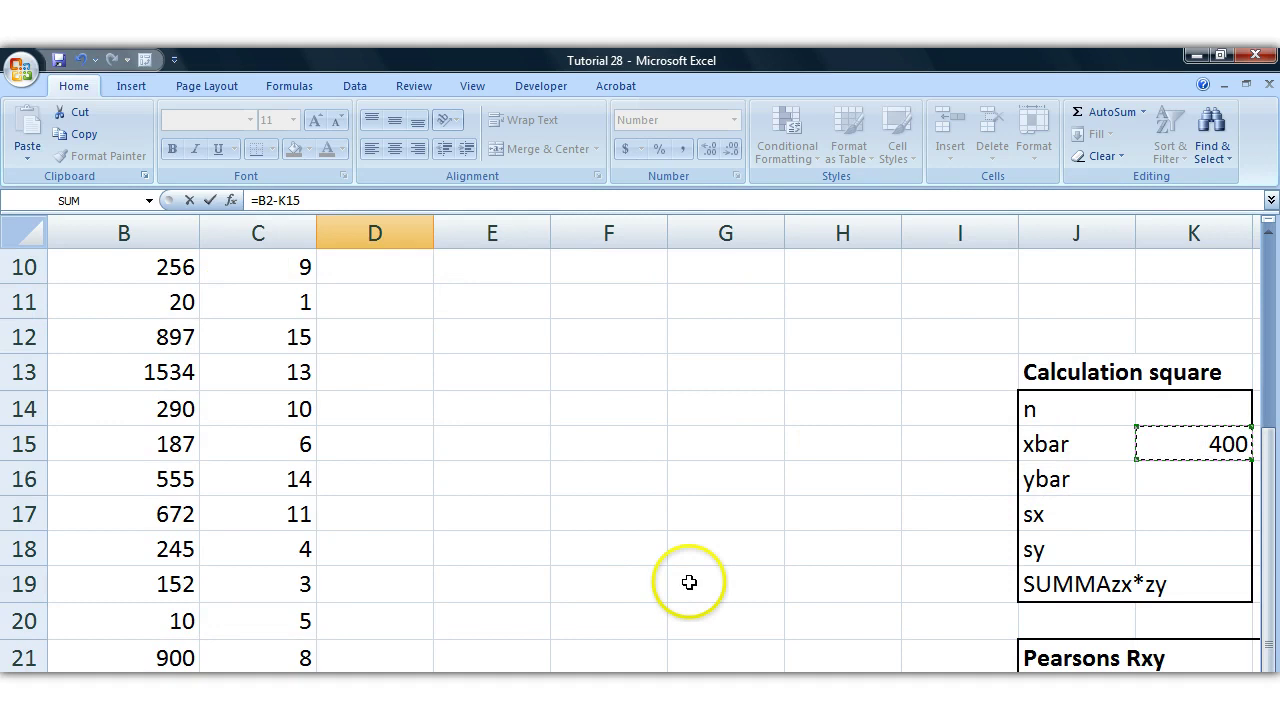
pyautogui.hscroll(3, 680, 450)
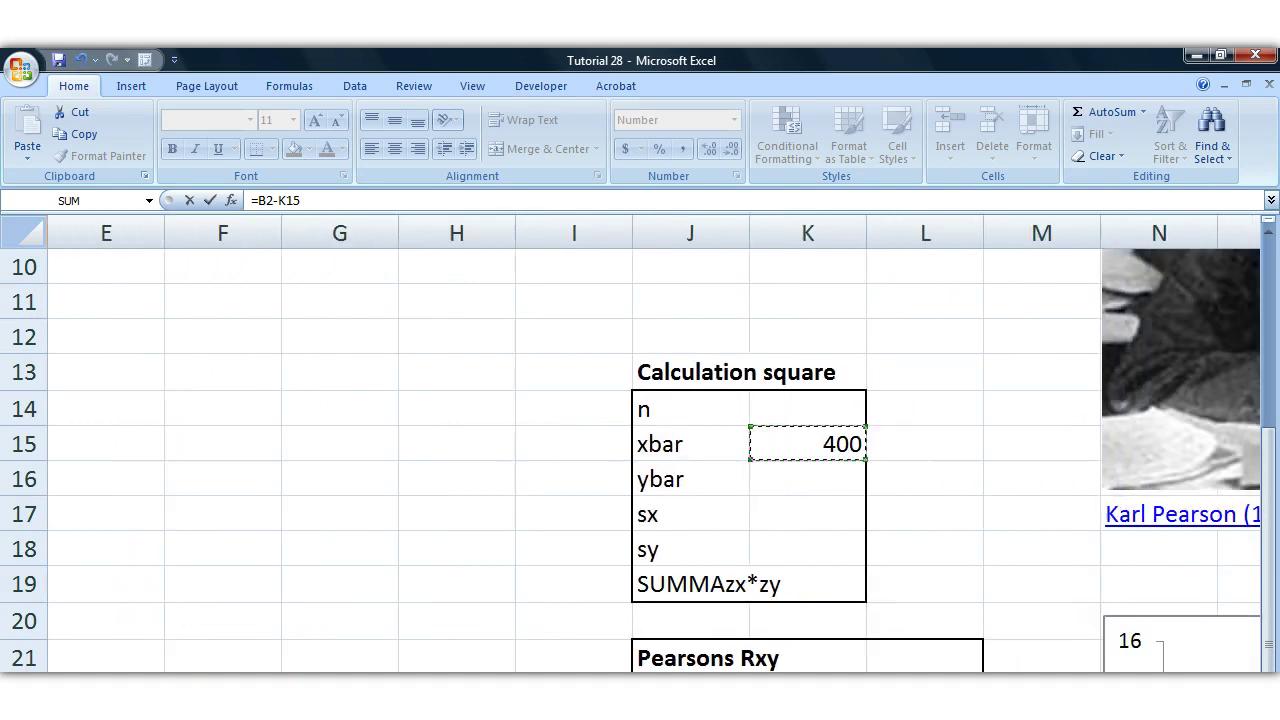
pyautogui.hscroll(-4, 640, 450)
pyautogui.scroll(3, 454, 550)
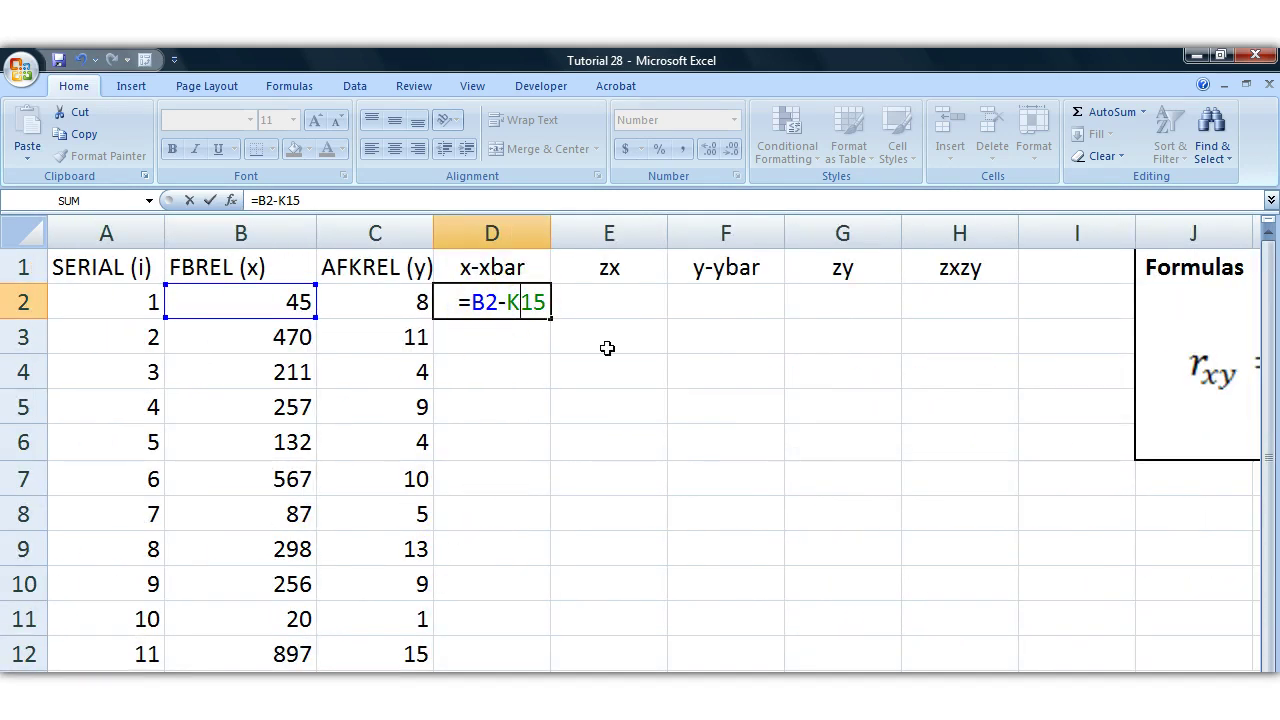
pyautogui.press('Return')
# Fill the D2 deviation formula down the x-xbar column through D26.
pyautogui.click(530, 310)
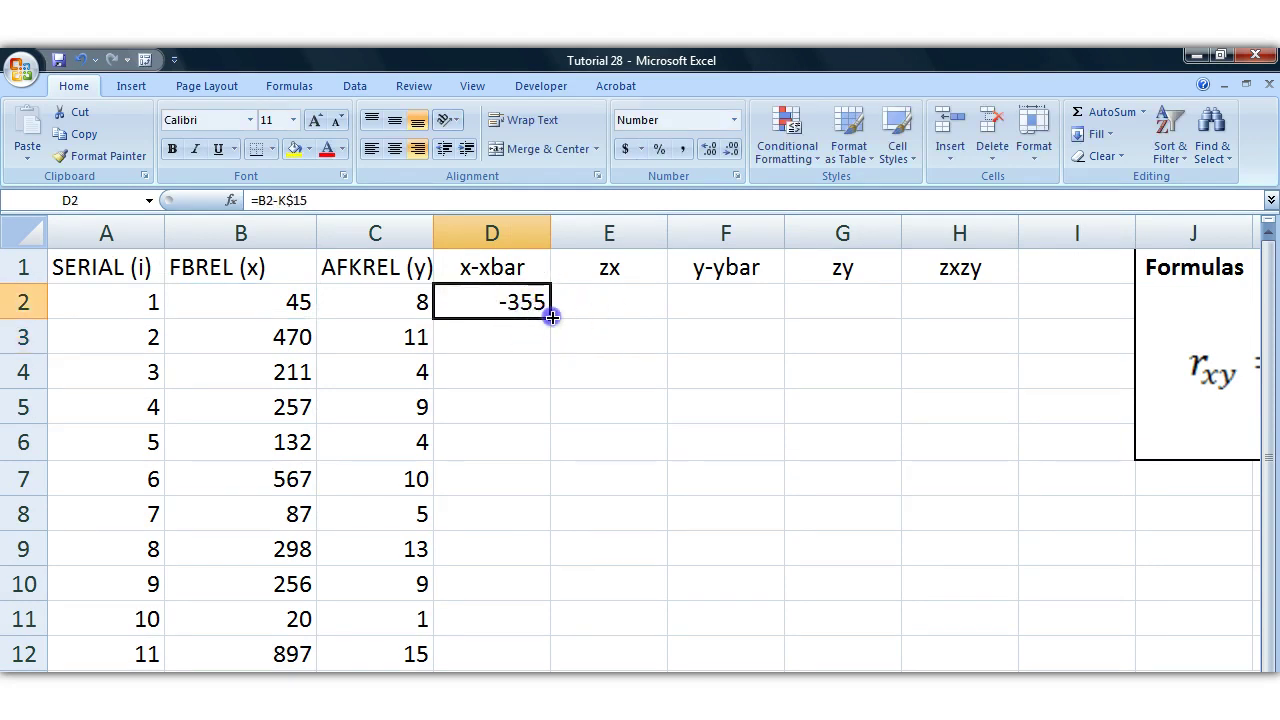
pyautogui.moveTo(552, 317); pyautogui.dragTo(548, 566)
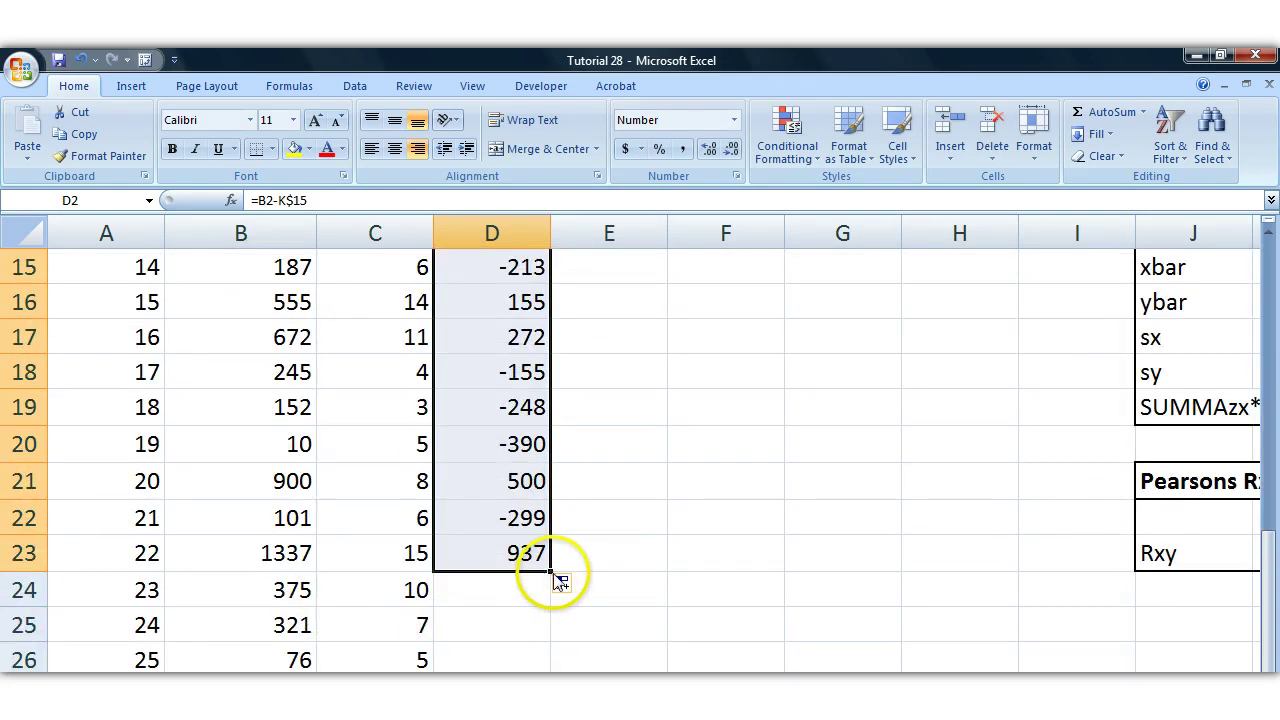
pyautogui.doubleClick(550, 571)
# Sum the x-xbar deviations D2:D26 in cell D27 of the Totalt row.
pyautogui.click(514, 598)
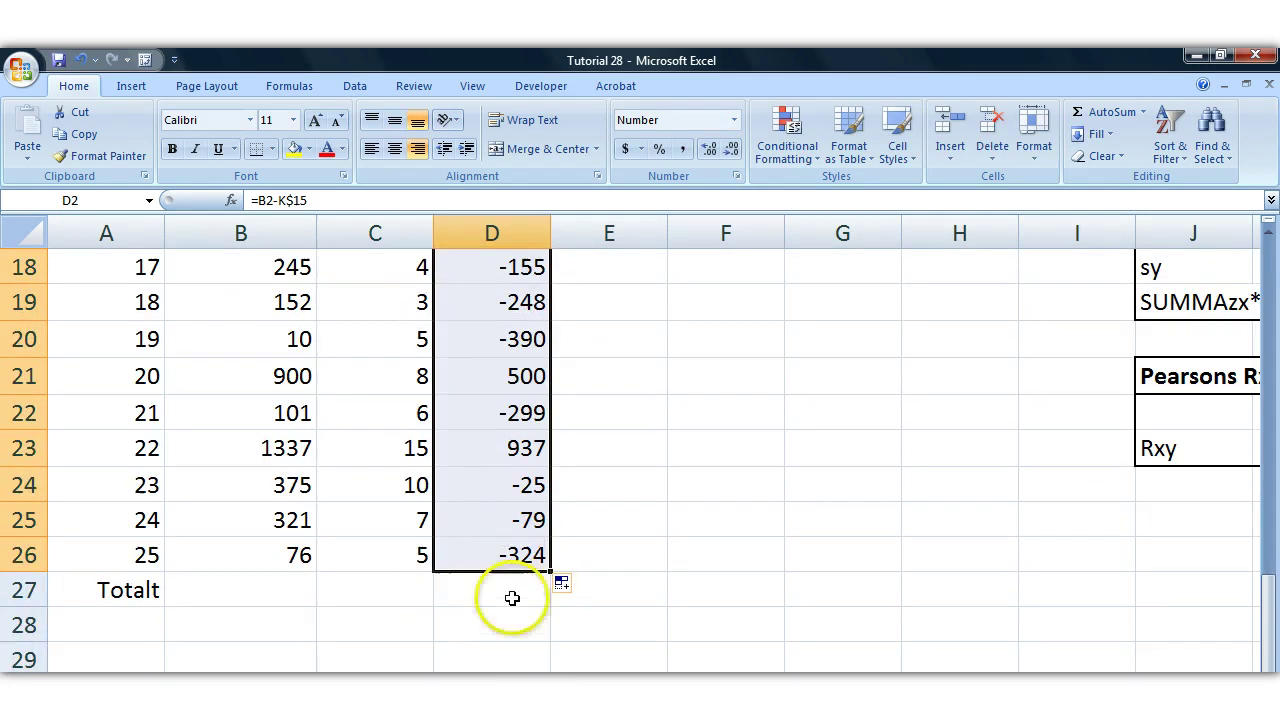
pyautogui.write('=SU')
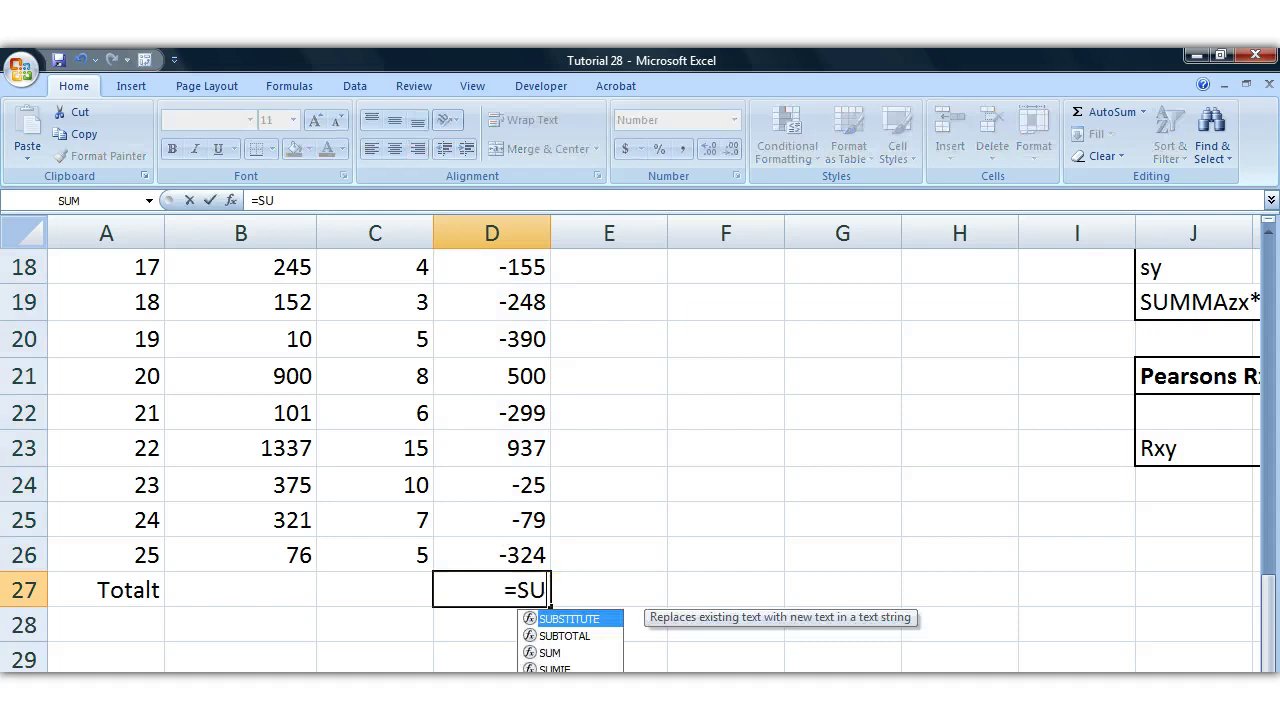
pyautogui.write('M(')
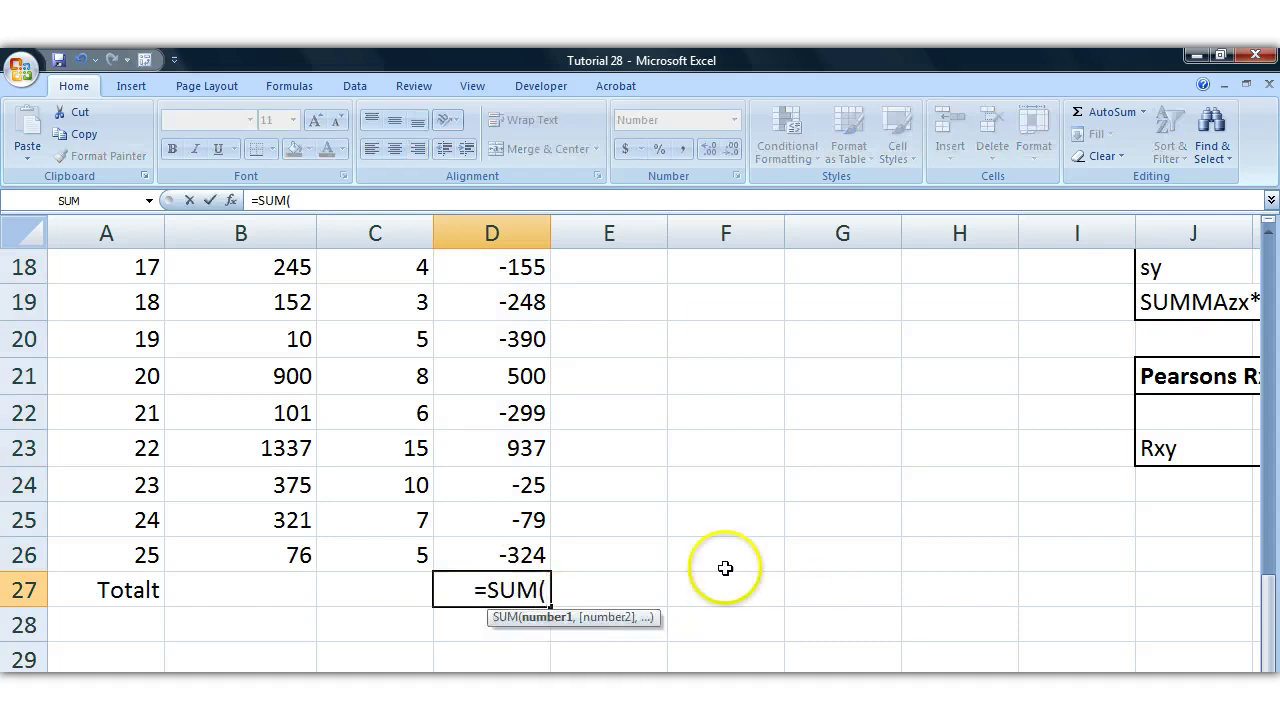
pyautogui.moveTo(508, 553); pyautogui.dragTo(505, 297)
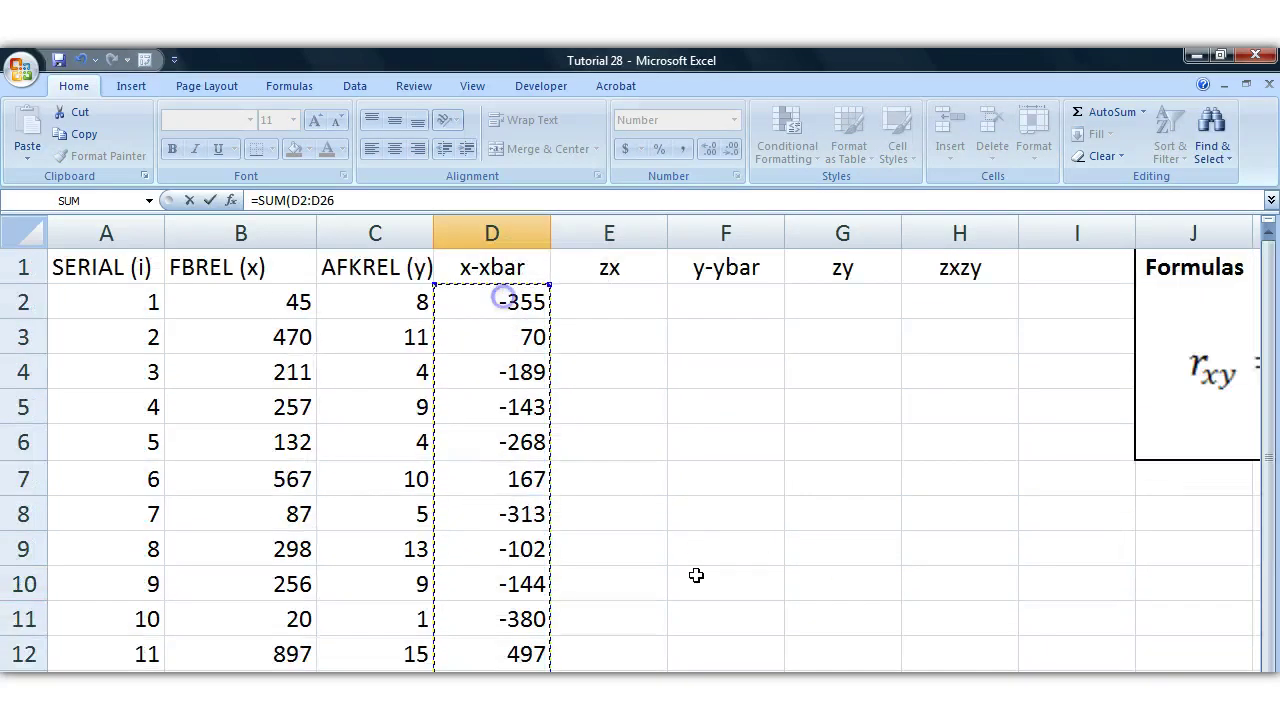
pyautogui.scroll(-7, 720, 585)
pyautogui.press('Return')
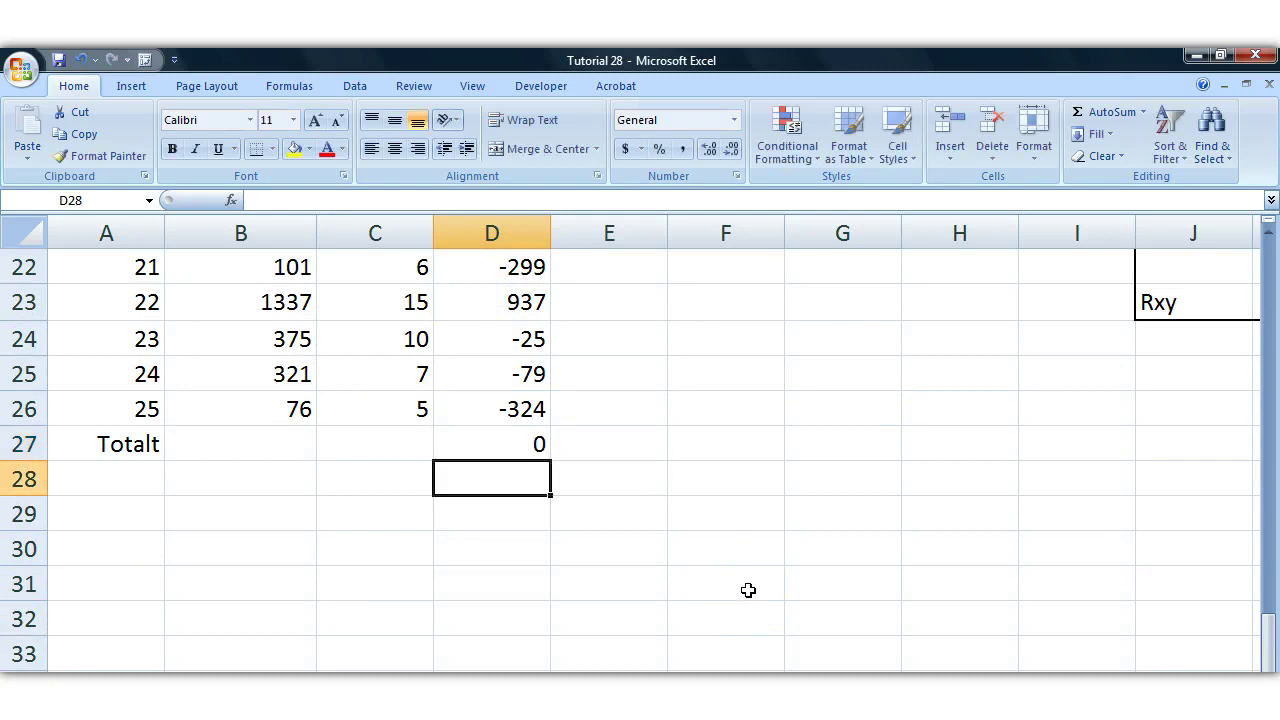
# Review the x-xbar deviations and compare their column with the y-ybar column and the correlation formula.
pyautogui.scroll(3, 743, 591)
pyautogui.scroll(4, 640, 450)
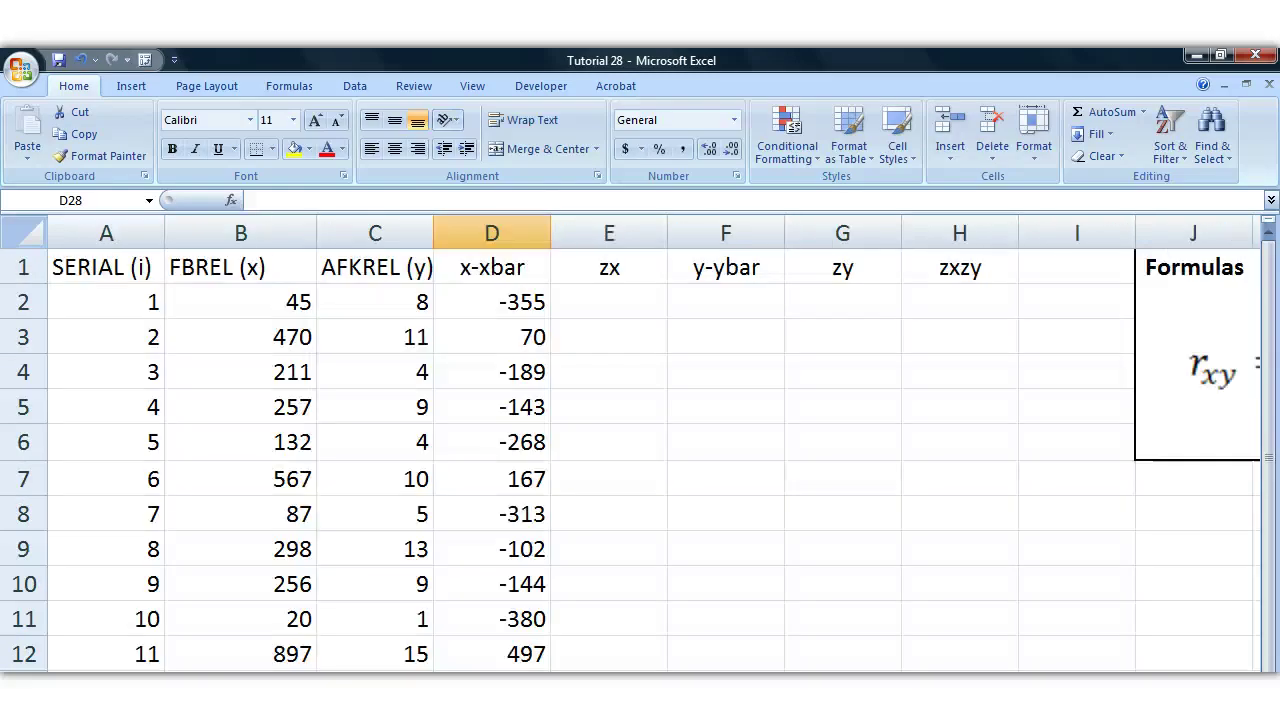
pyautogui.scroll(-2, 640, 450)
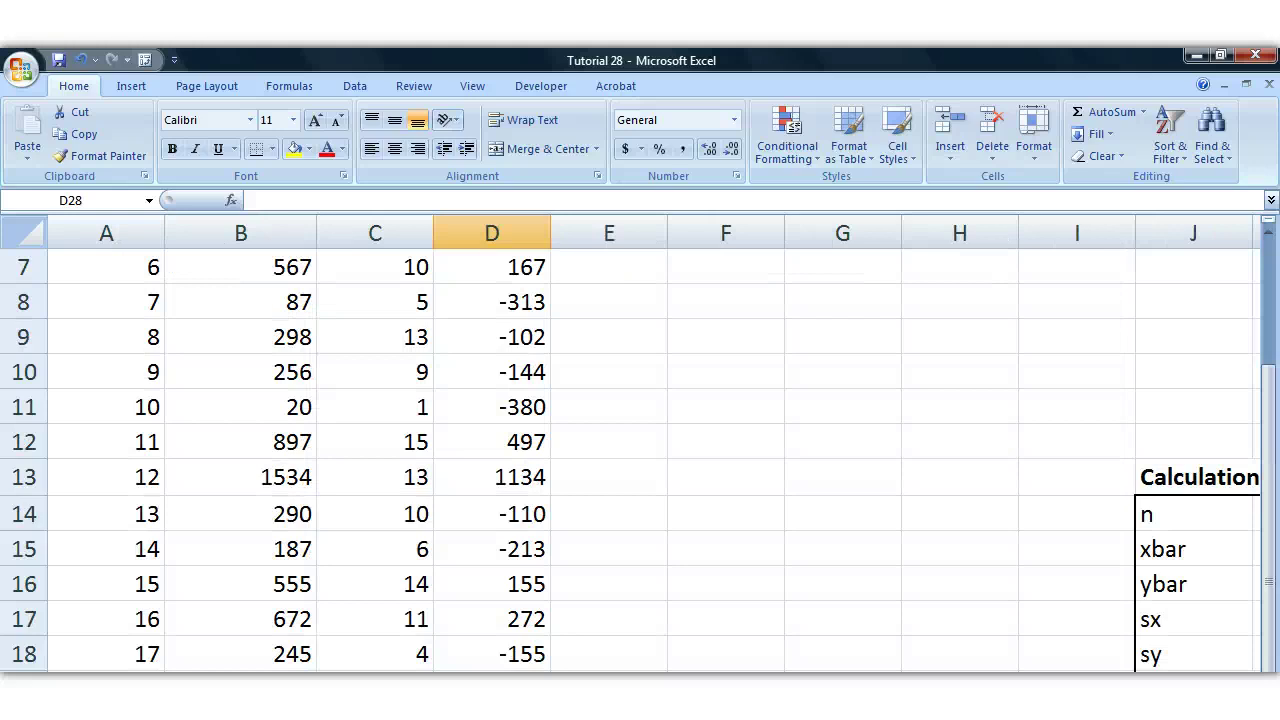
pyautogui.scroll(2, 640, 371)
pyautogui.click(493, 299)
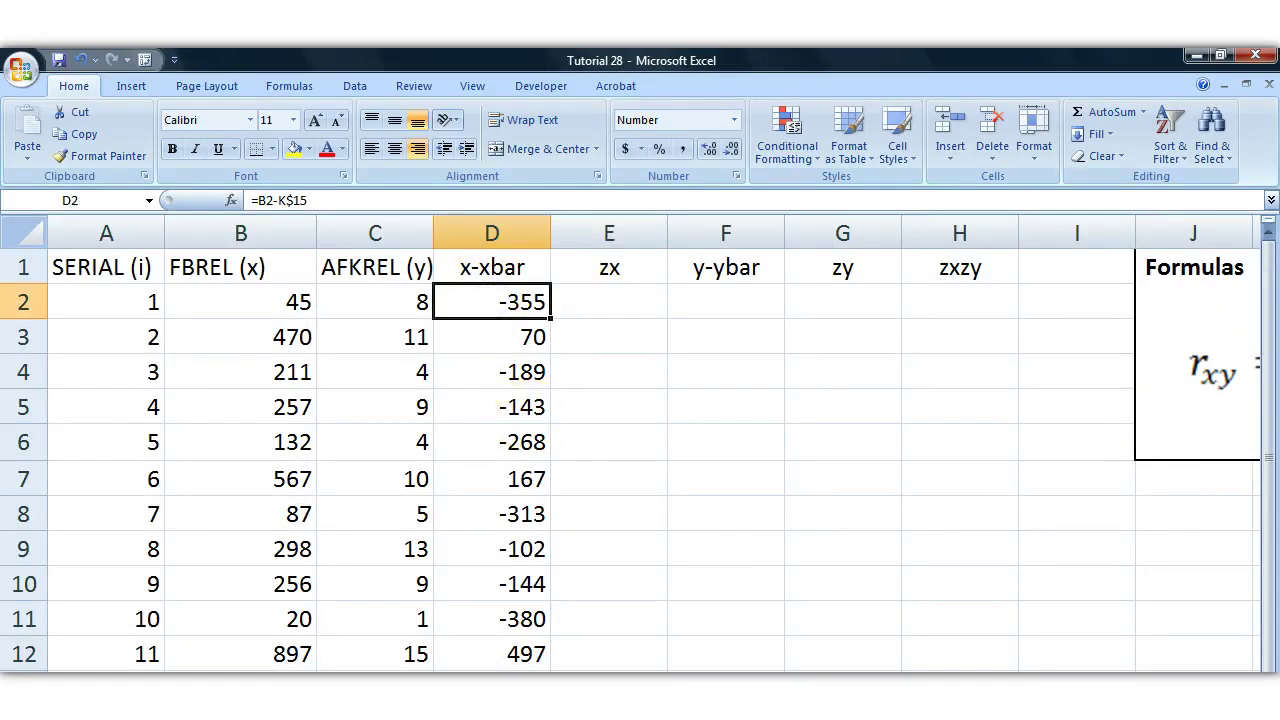
pyautogui.hscroll(3, 777, 409)
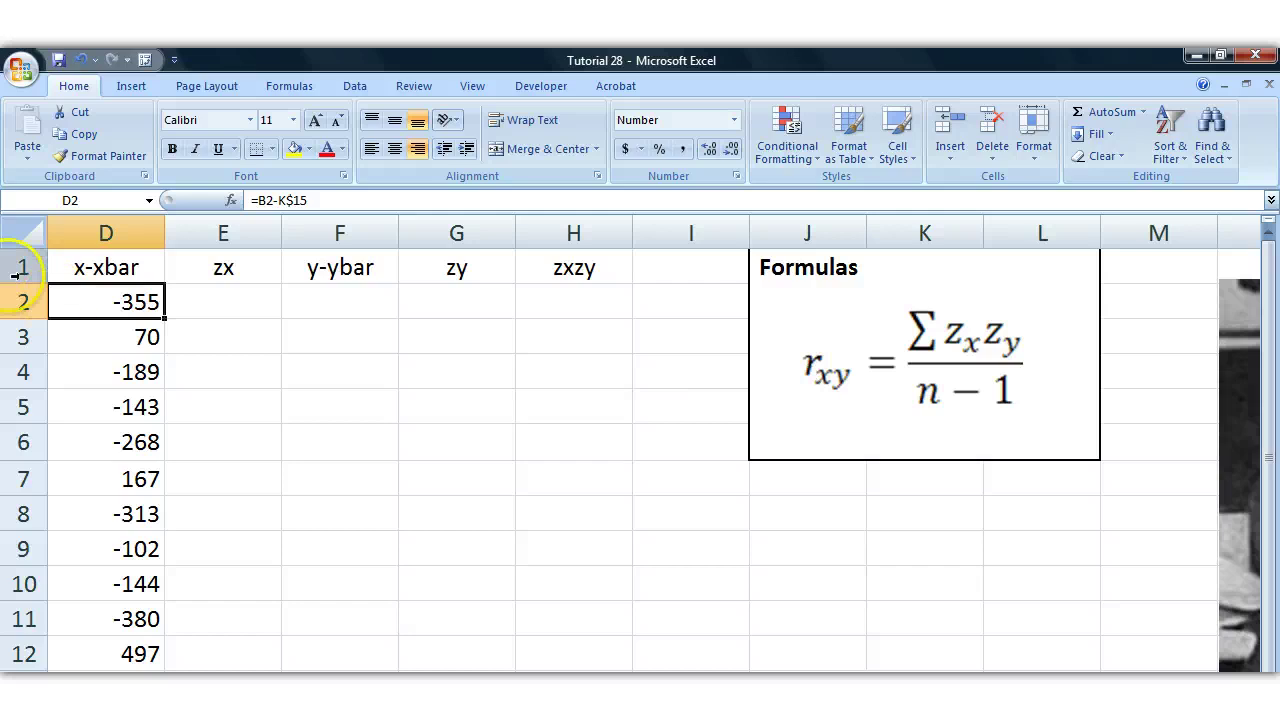
pyautogui.moveTo(105, 265); pyautogui.dragTo(100, 583)
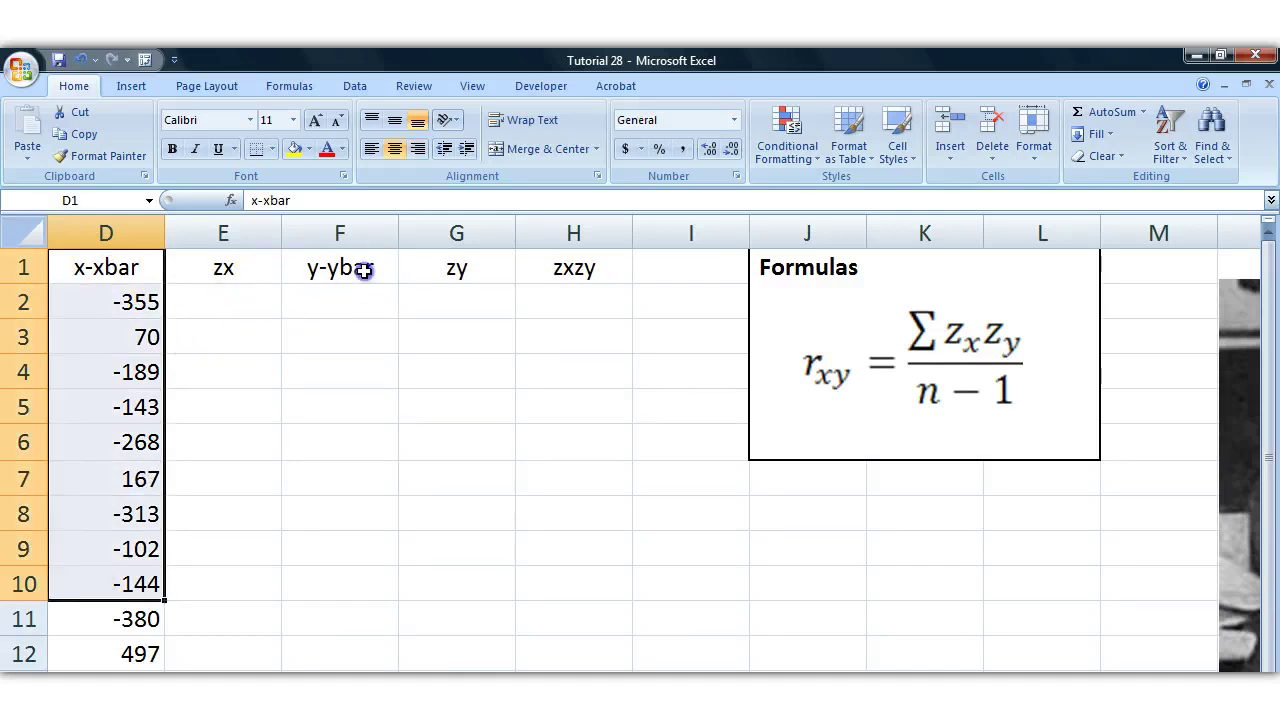
pyautogui.moveTo(363, 271); pyautogui.dragTo(375, 527)
pyautogui.click(359, 569)
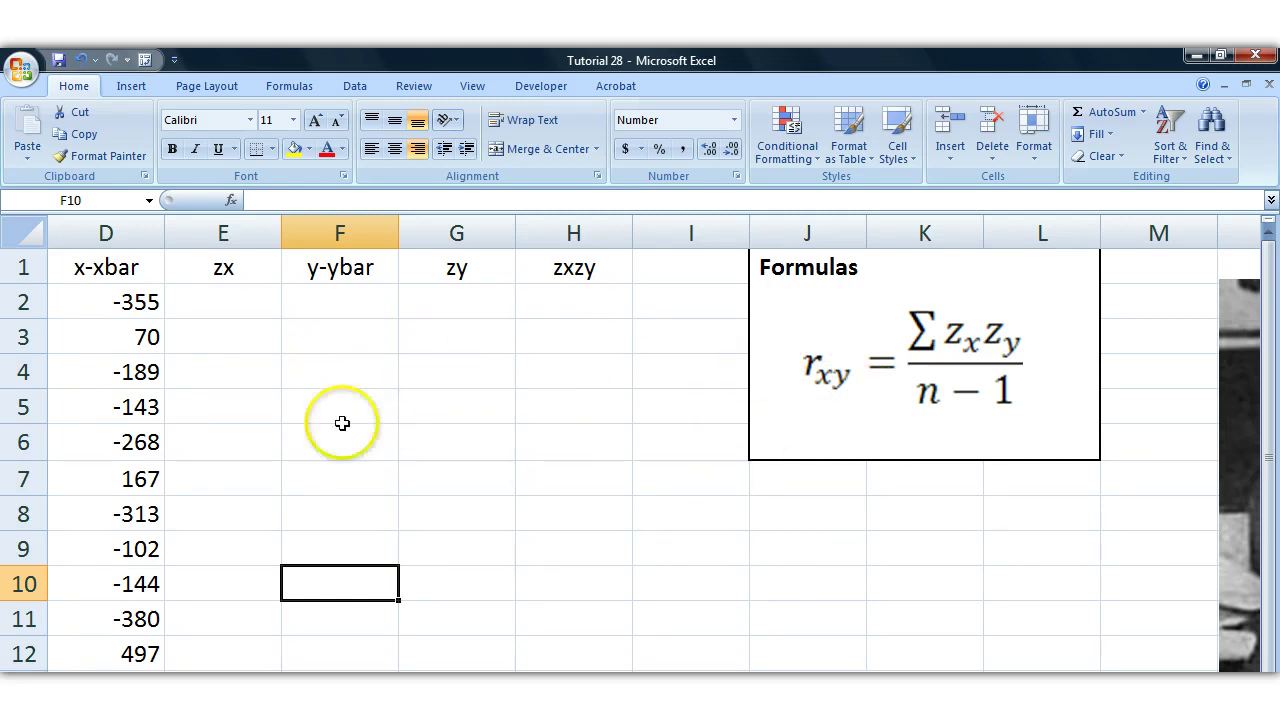
pyautogui.click(206, 299)
pyautogui.write('=')
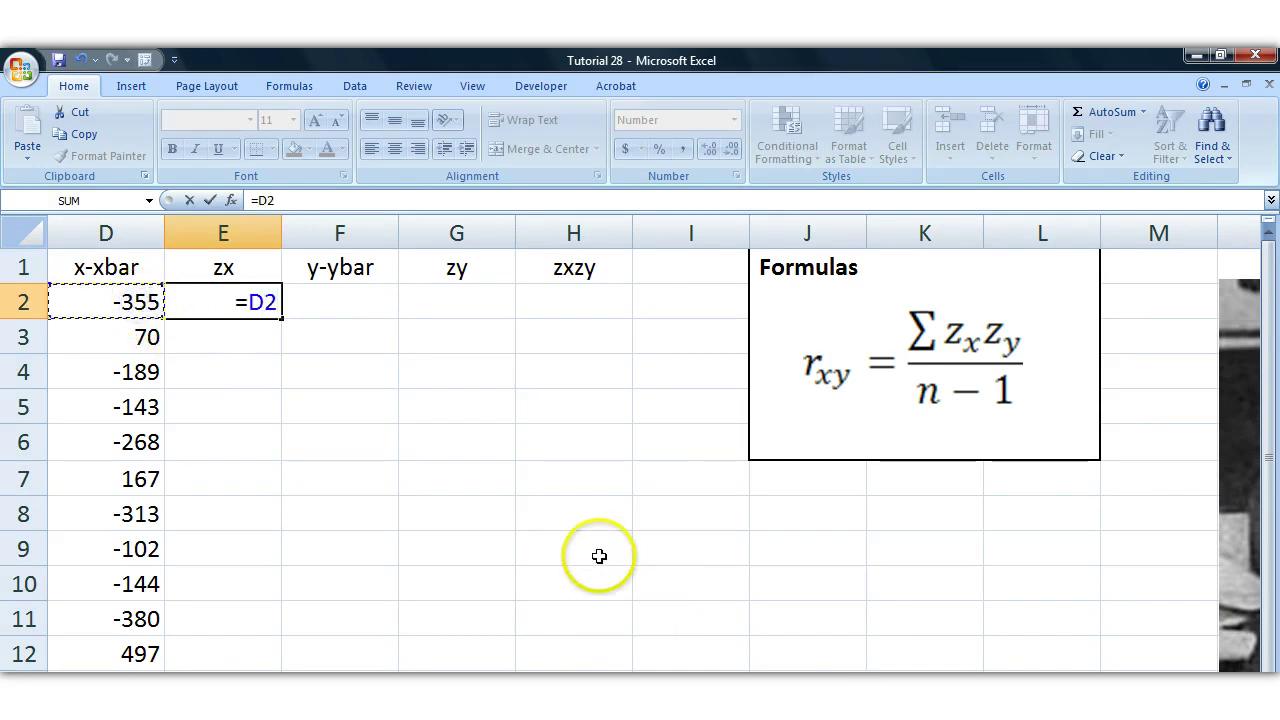
pyautogui.scroll(-4, 586, 557)
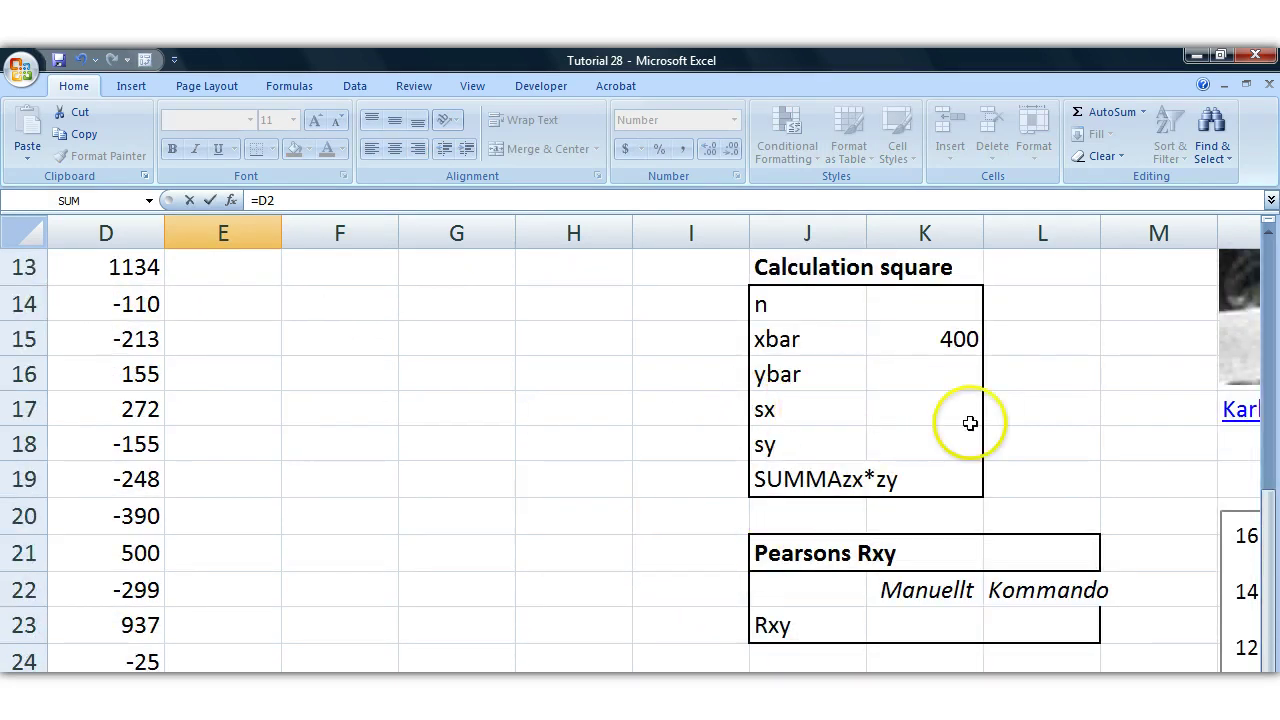
pyautogui.press('BackSpace')
pyautogui.press('Escape')
# Enter =STDEV(B2:B26) in cell K17 of the calculation square to compute sx, the standard deviation of FBREL (x).
pyautogui.scroll(-6, 617, 543)
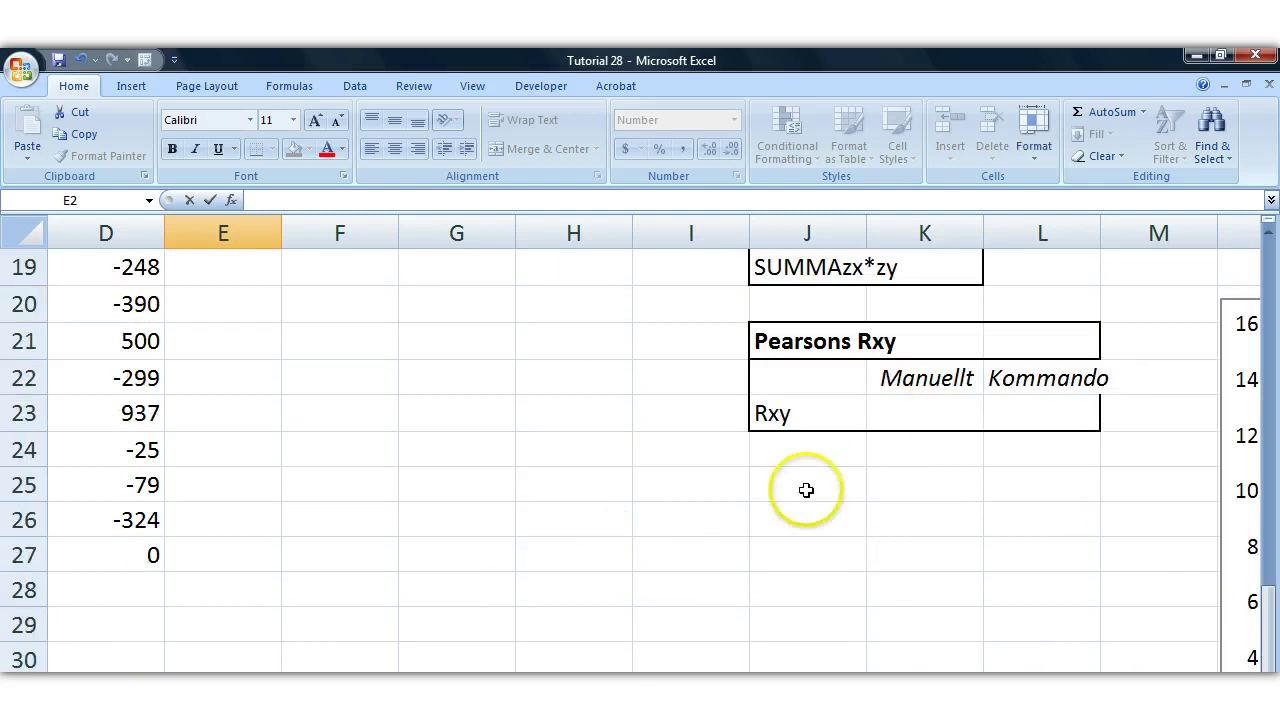
pyautogui.scroll(2, 808, 489)
pyautogui.click(894, 405)
pyautogui.write('=STDEV(')
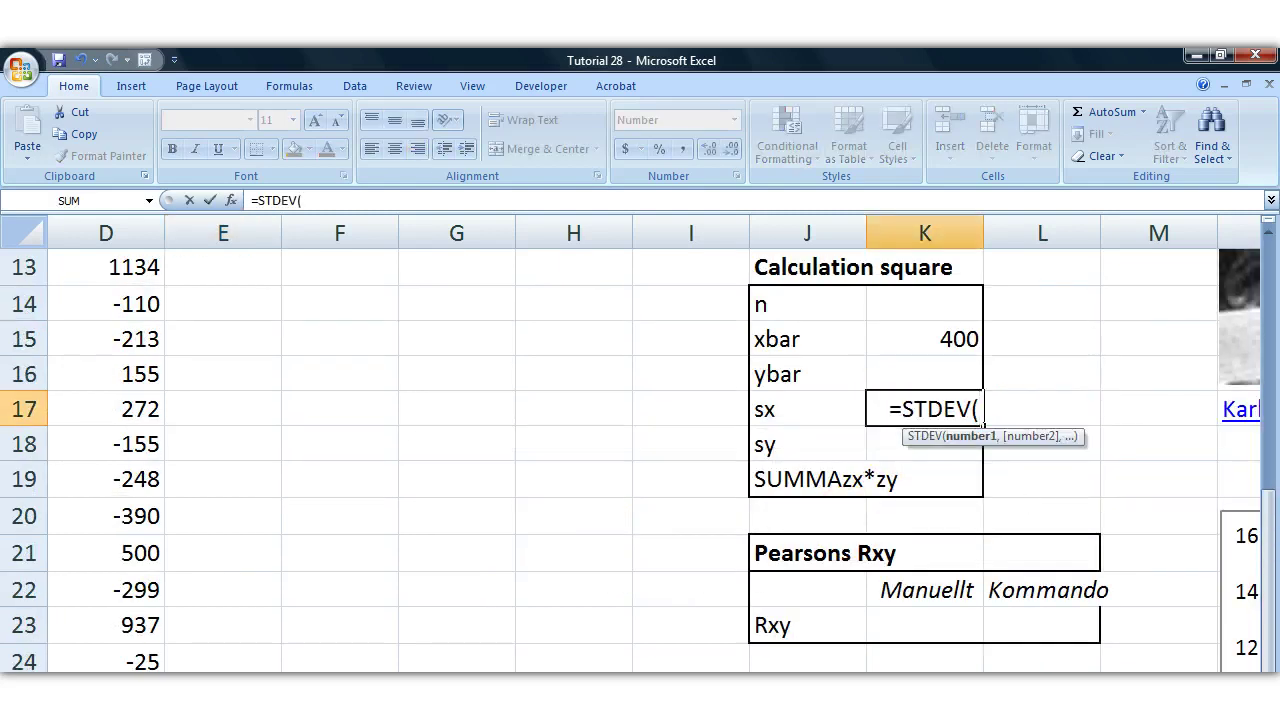
pyautogui.scroll(1, 640, 450)
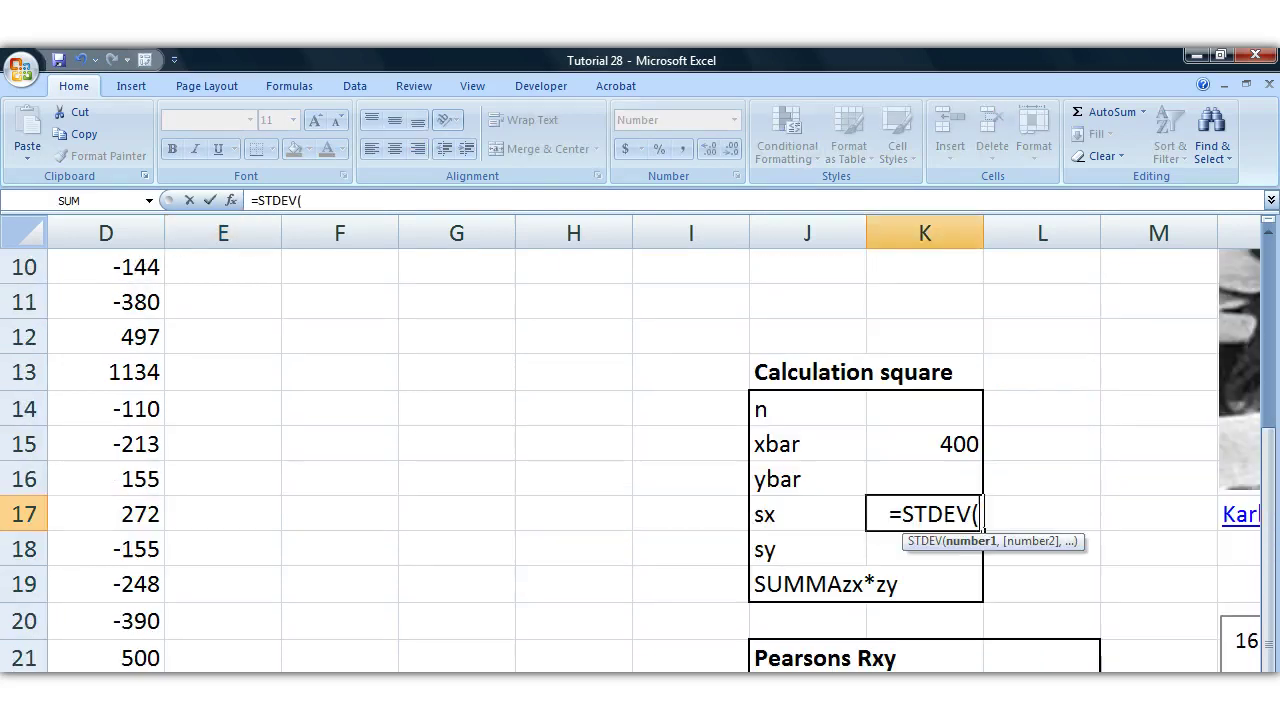
pyautogui.hscroll(-3, 640, 443)
pyautogui.scroll(3, 337, 549)
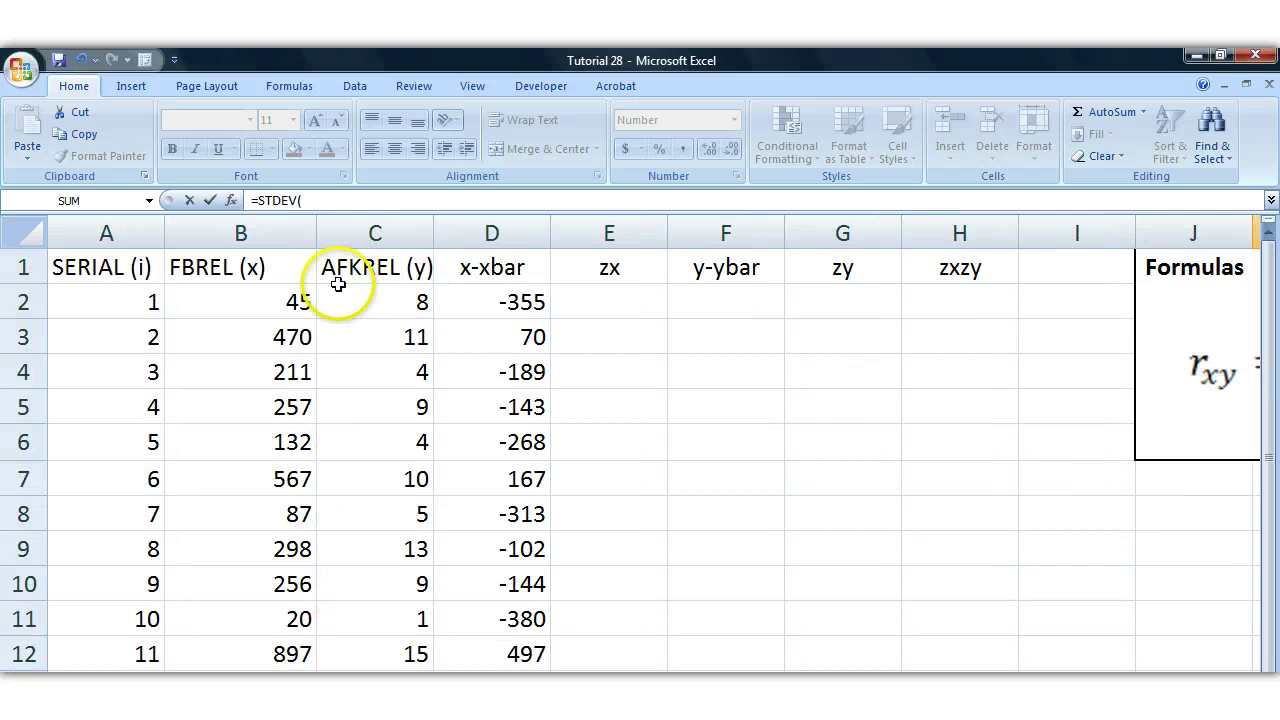
pyautogui.moveTo(286, 302); pyautogui.dragTo(290, 700)
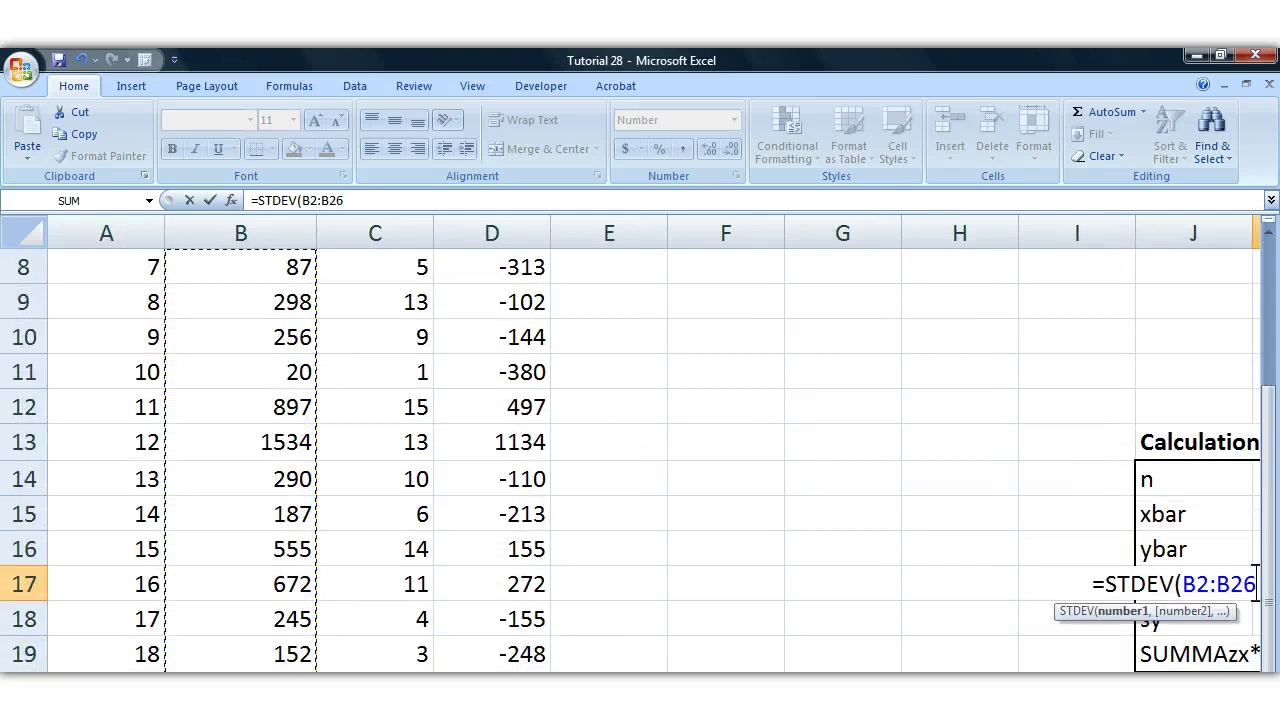
pyautogui.scroll(-5, 640, 450)
pyautogui.scroll(5, 329, 566)
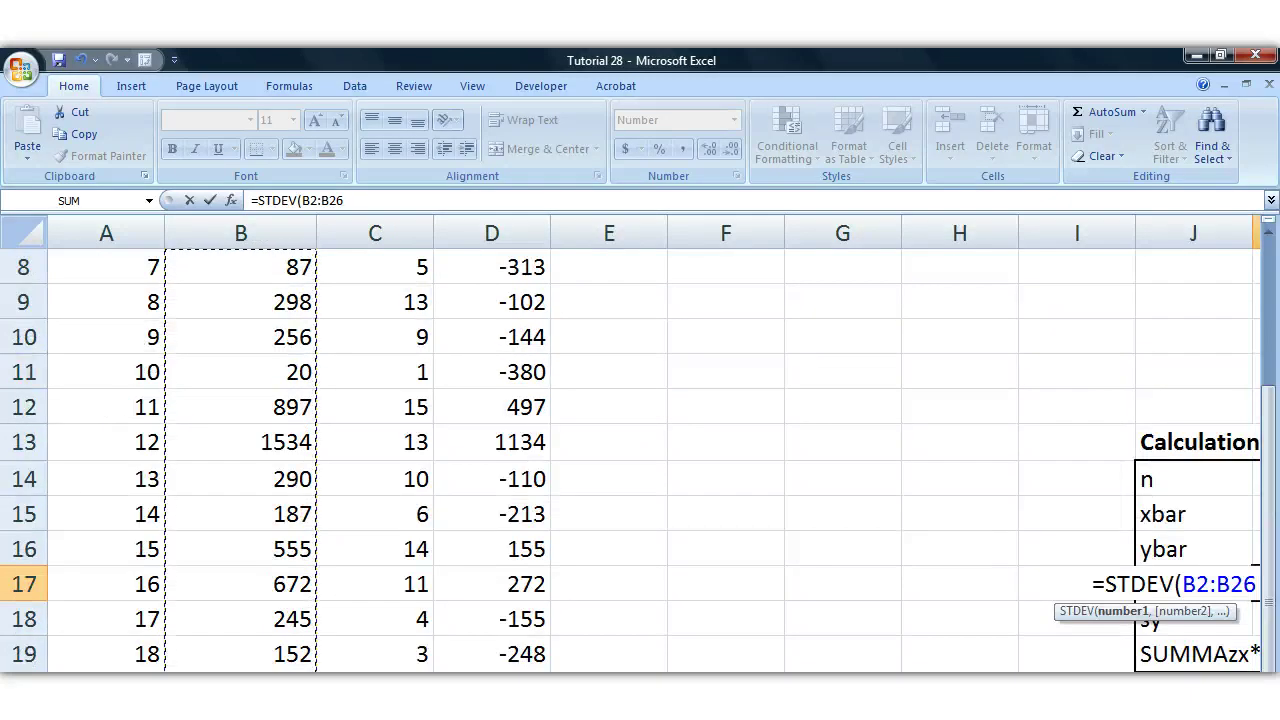
pyautogui.hscroll(4, 971, 646)
pyautogui.write(')')
pyautogui.press('Return')
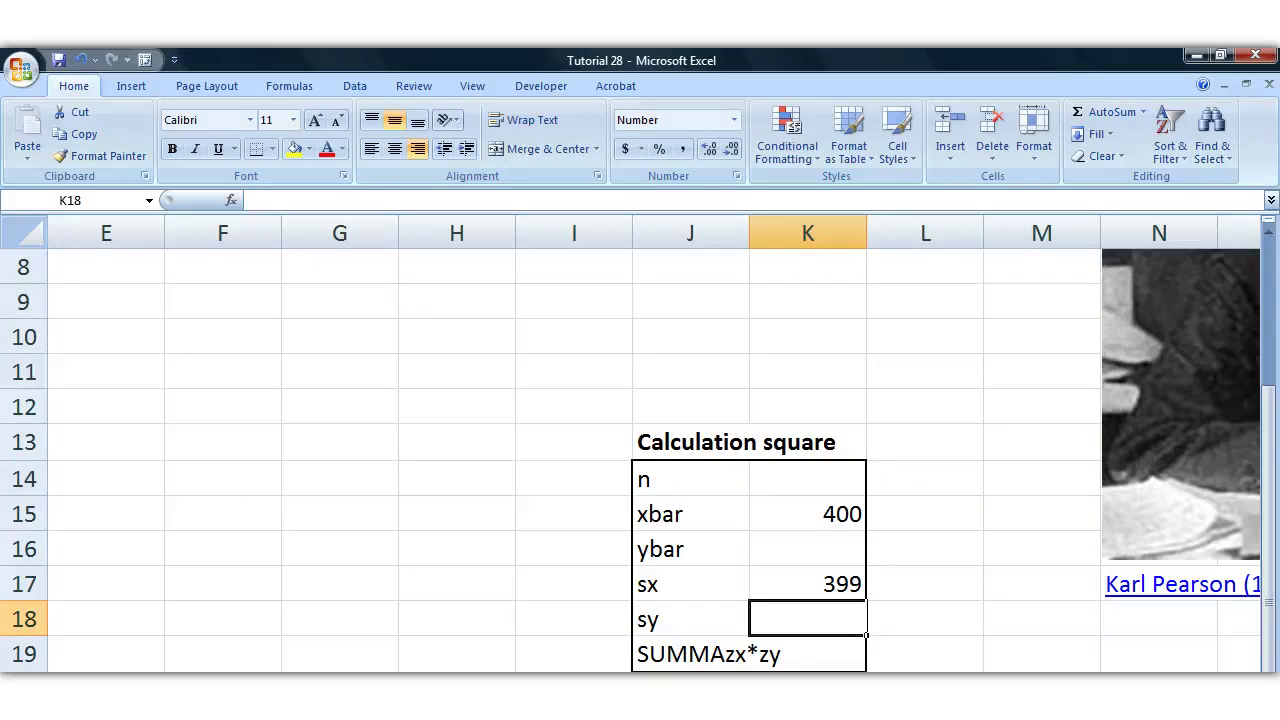
# Enter =D2/K$17 in cell E2 to divide the first x-xbar deviation by sx, with the sx row locked.
pyautogui.hscroll(-1, 640, 450)
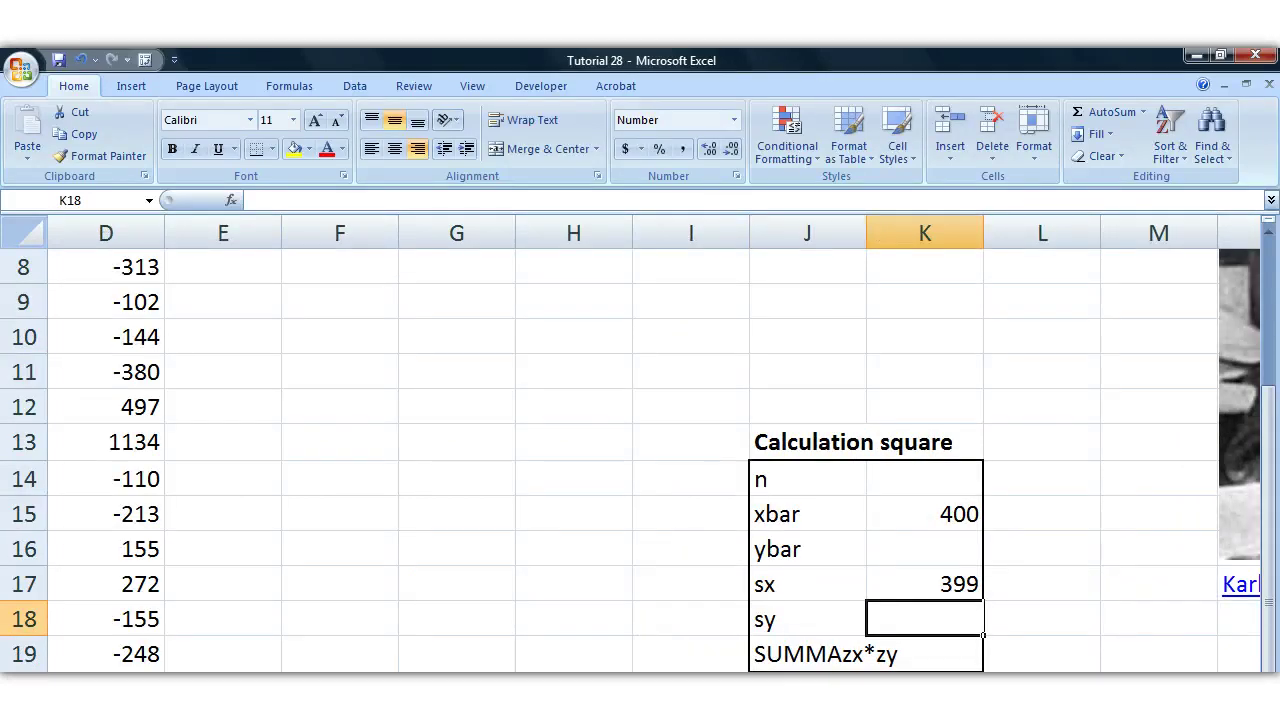
pyautogui.hscroll(-2, 449, 290)
pyautogui.scroll(3, 449, 290)
pyautogui.click(470, 300)
pyautogui.write('=')
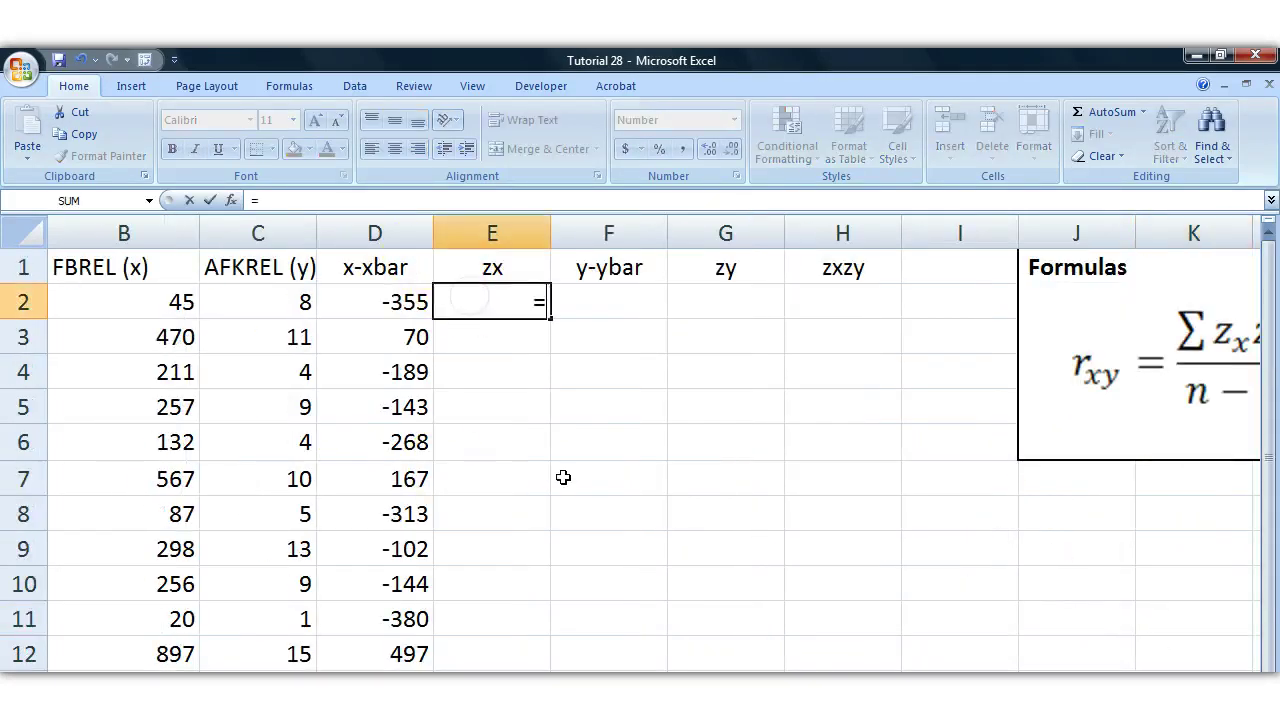
pyautogui.click(372, 299)
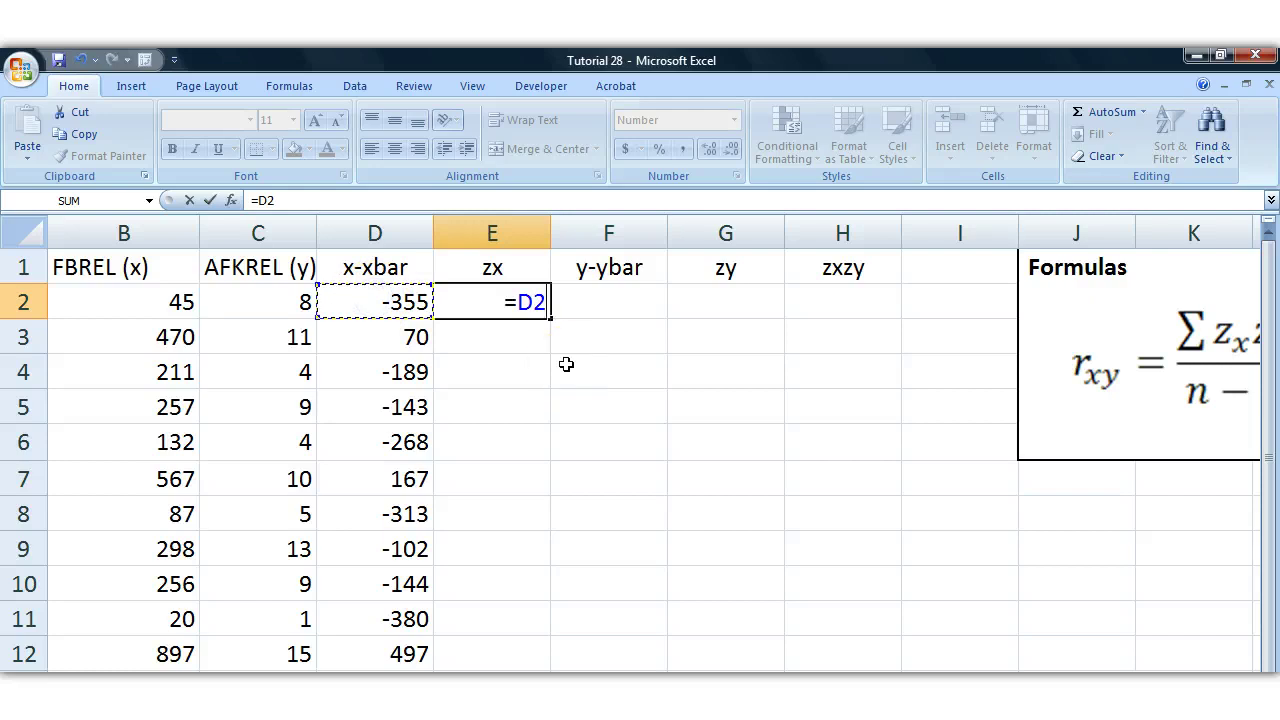
pyautogui.scroll(-4, 1160, 590)
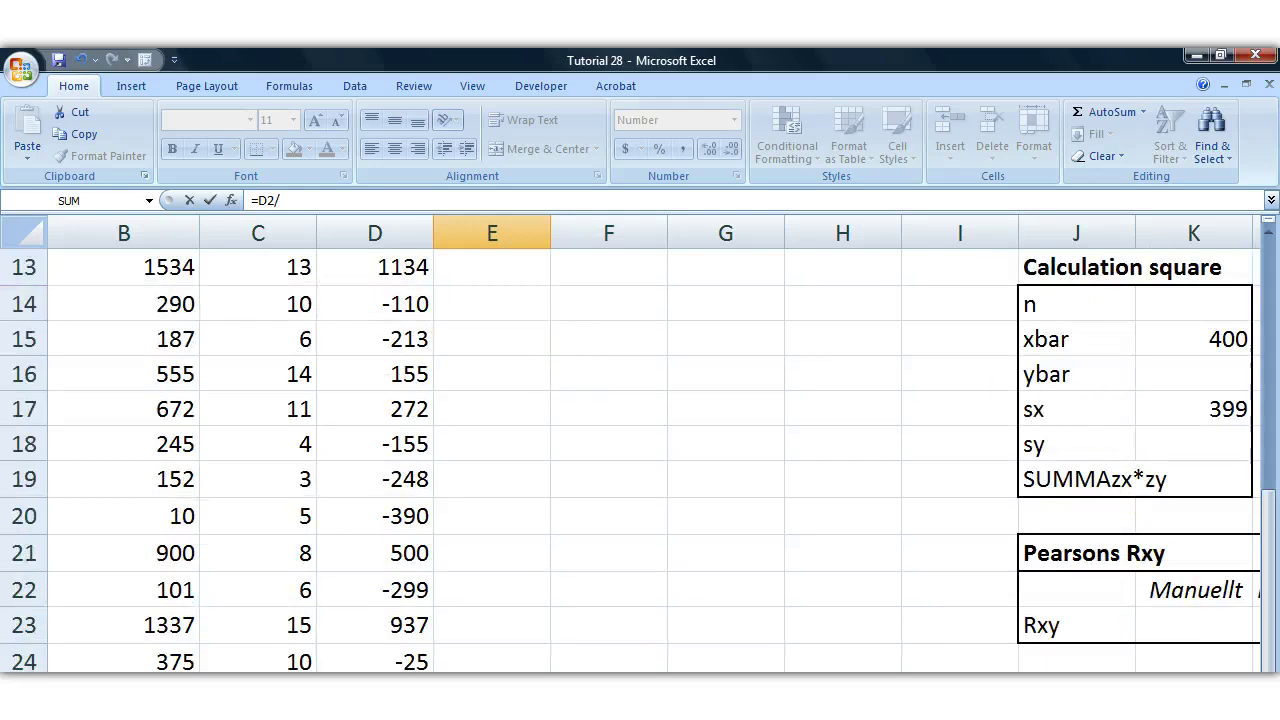
pyautogui.hscroll(3, 991, 363)
pyautogui.click(857, 410)
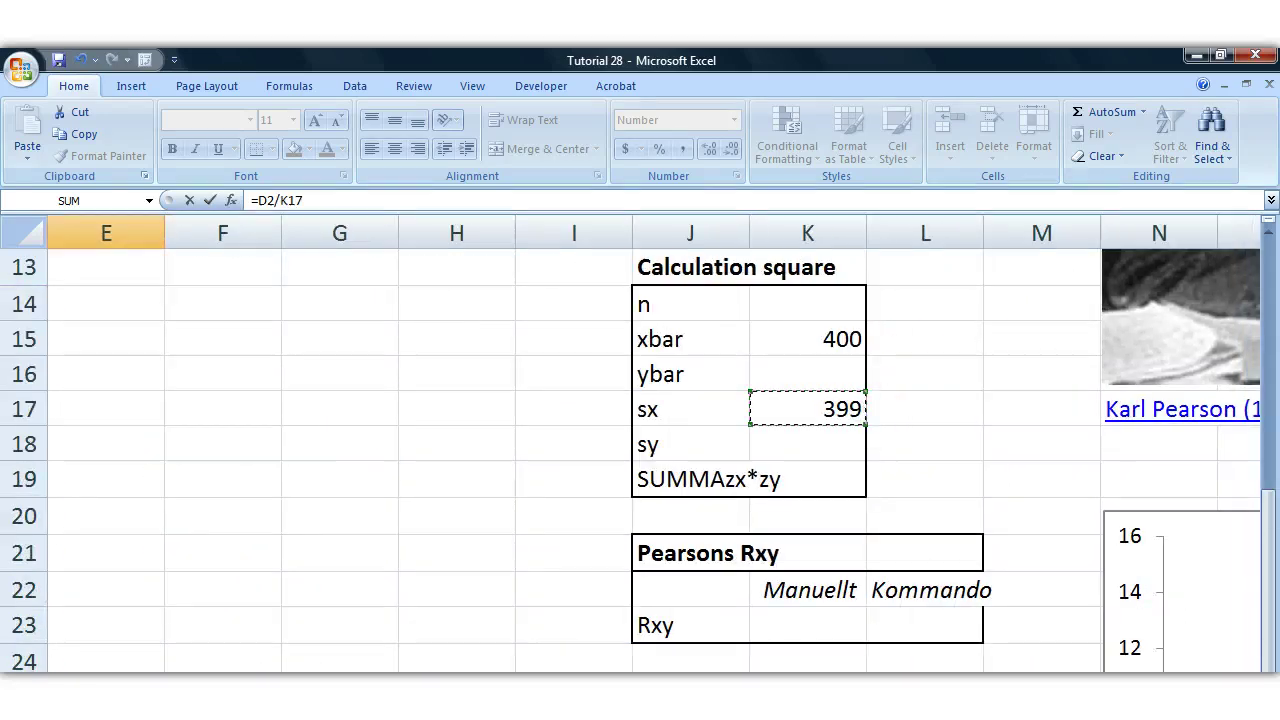
pyautogui.hscroll(-4, 714, 391)
pyautogui.scroll(4, 714, 391)
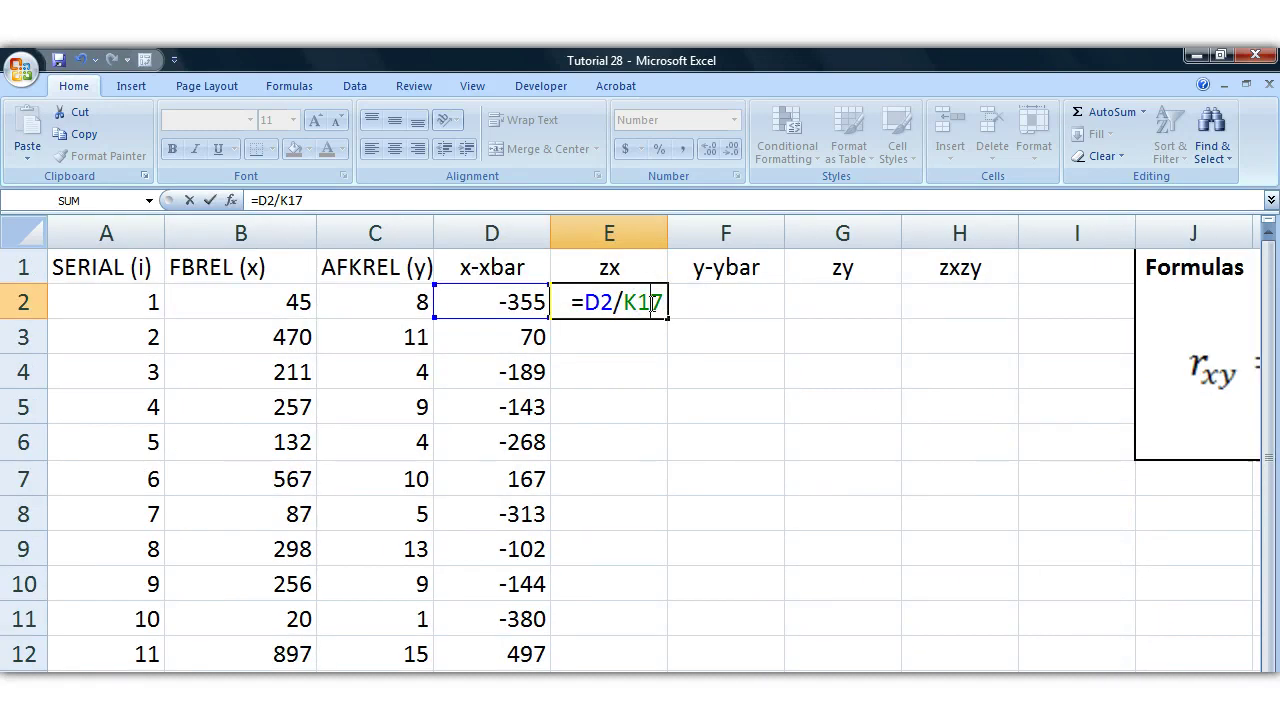
pyautogui.press('Return')
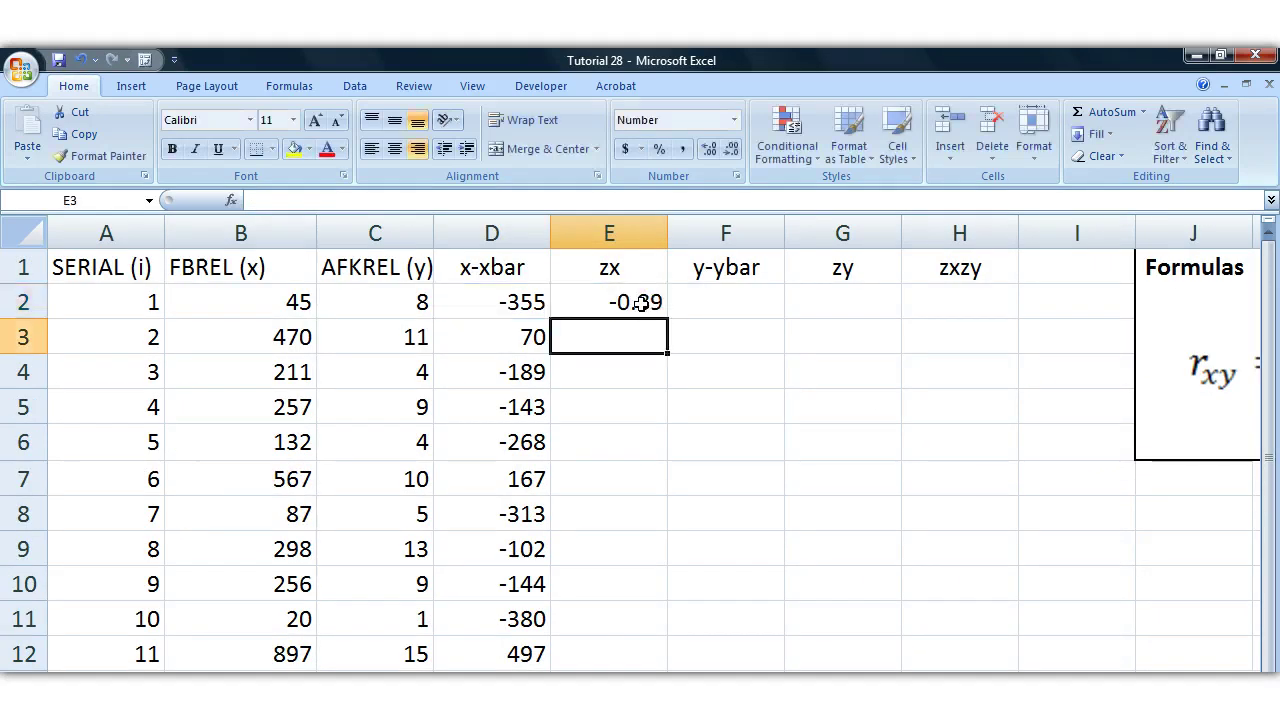
# Fill the E2 z-score formula down the zx column through E26.
pyautogui.click(656, 307)
pyautogui.moveTo(669, 329); pyautogui.dragTo(695, 556)
pyautogui.scroll(-4, 695, 556)
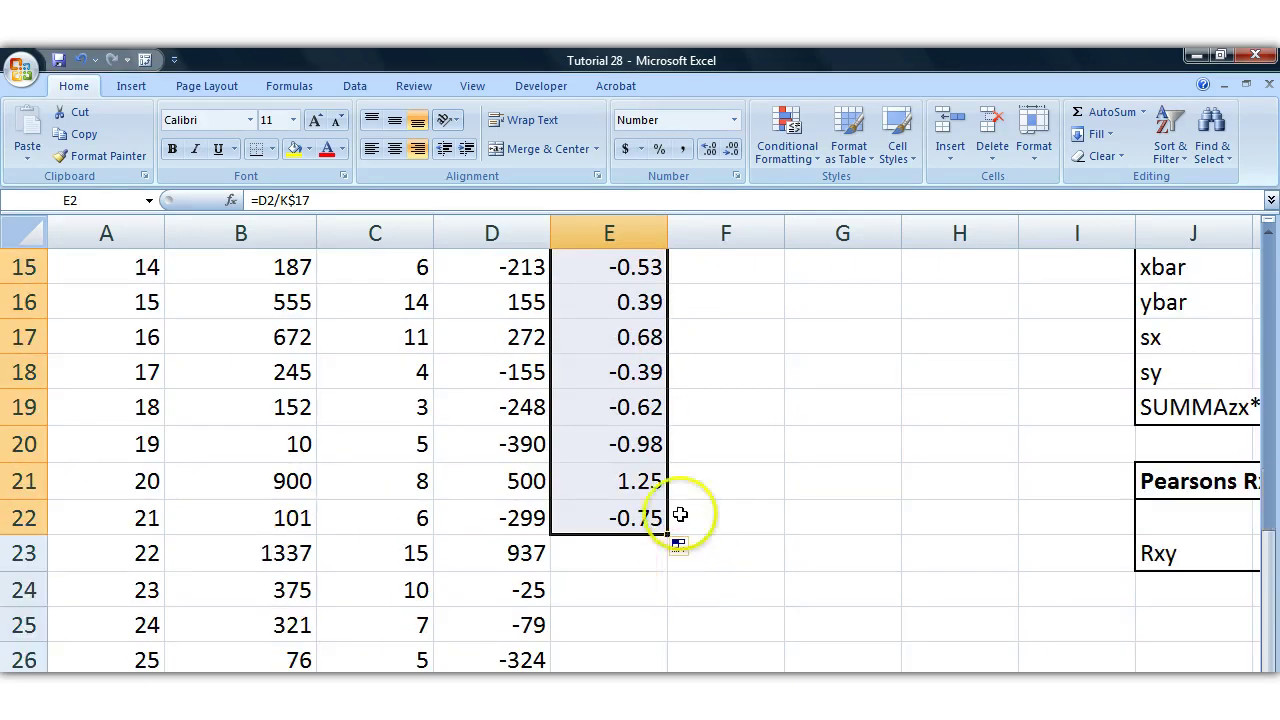
pyautogui.doubleClick(669, 536)
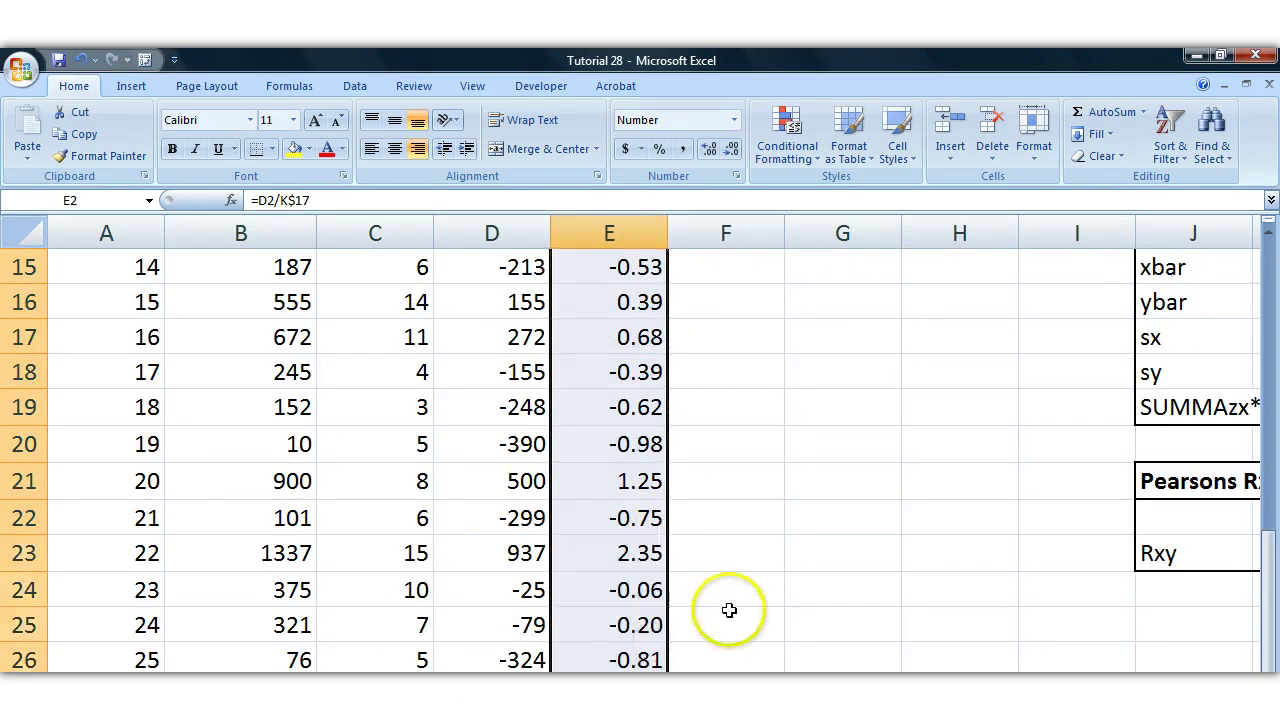
# Examine the last x-xbar deviations in D19:D26 next to the zx scores.
pyautogui.scroll(-3, 728, 608)
pyautogui.click(620, 388)
pyautogui.scroll(1, 686, 422)
pyautogui.scroll(1, 600, 380)
pyautogui.moveTo(514, 300); pyautogui.dragTo(510, 340)
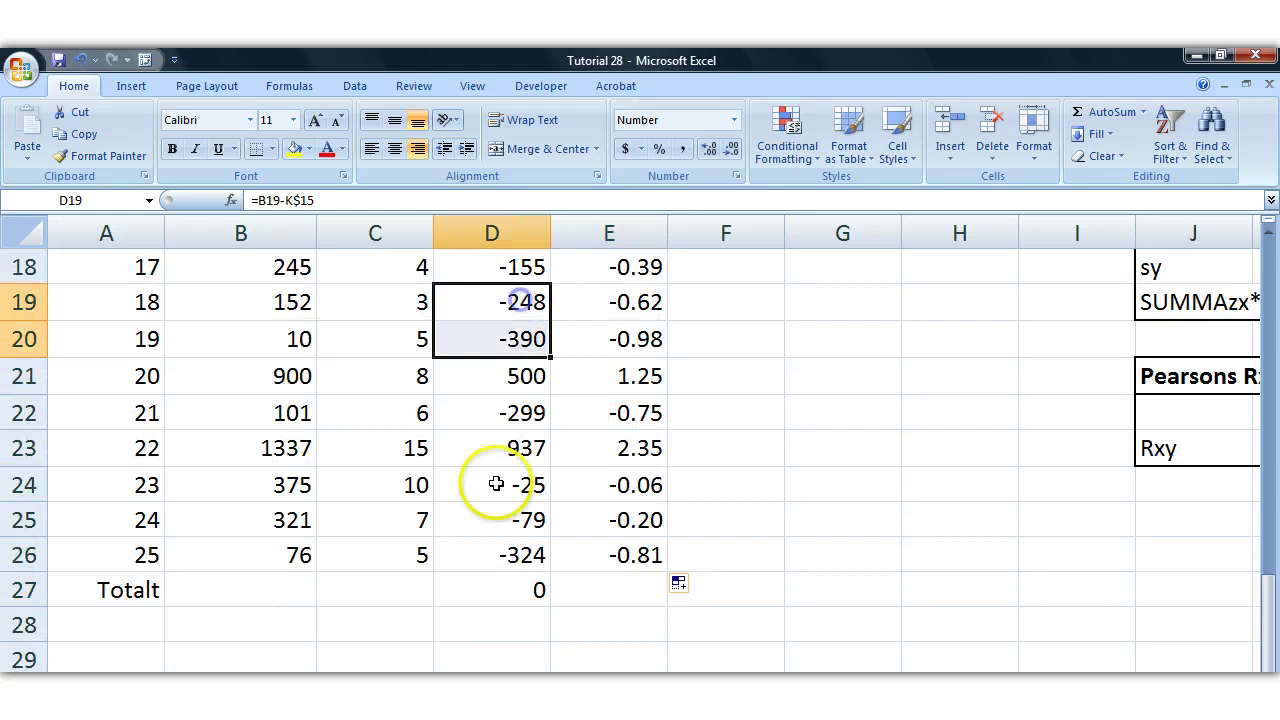
pyautogui.click(500, 376)
pyautogui.click(506, 411)
pyautogui.click(513, 541)
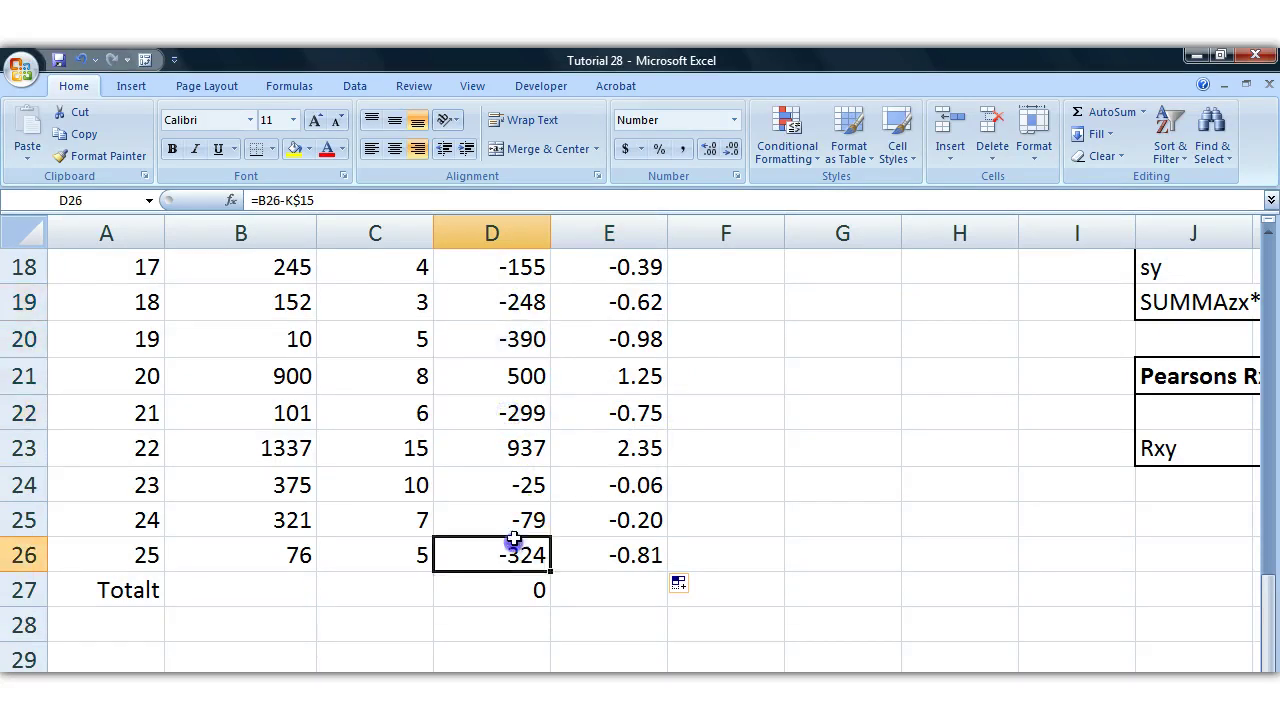
# Sum the zx scores with =SUM(E2:E26) in cell E27 of the Totalt row.
pyautogui.click(615, 593)
pyautogui.write('=SUM(')
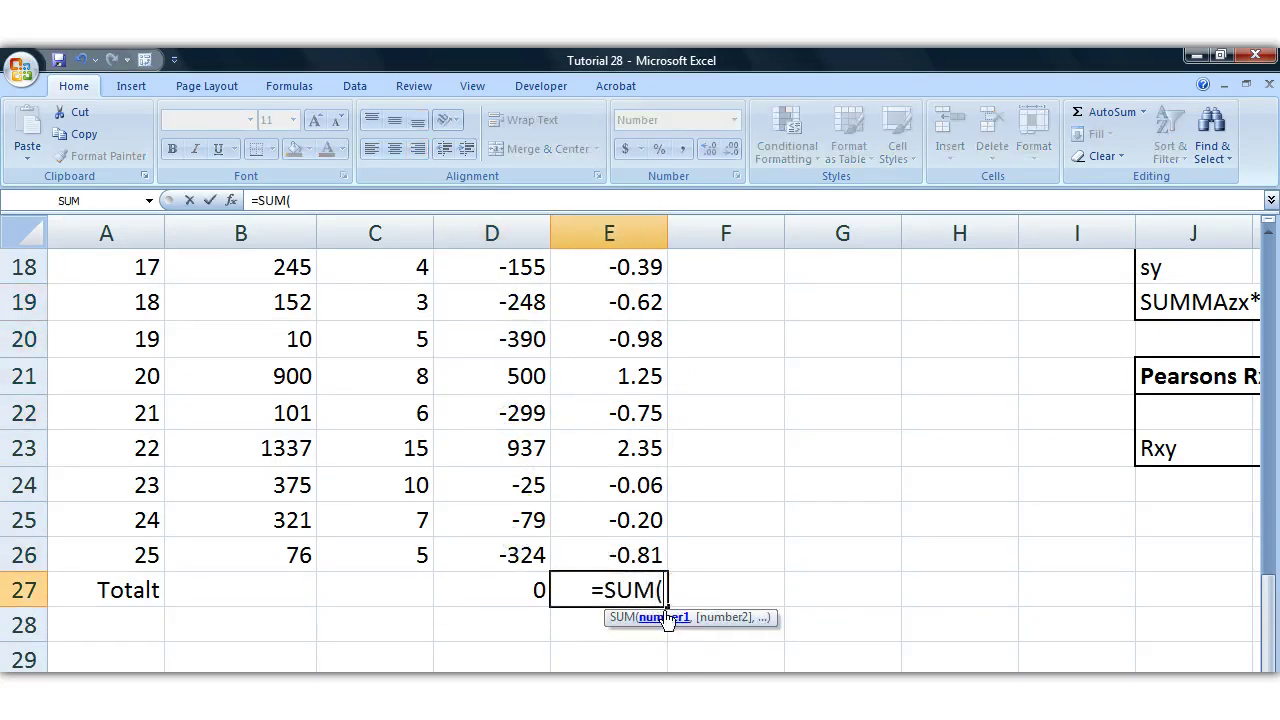
pyautogui.moveTo(627, 554); pyautogui.dragTo(608, 303)
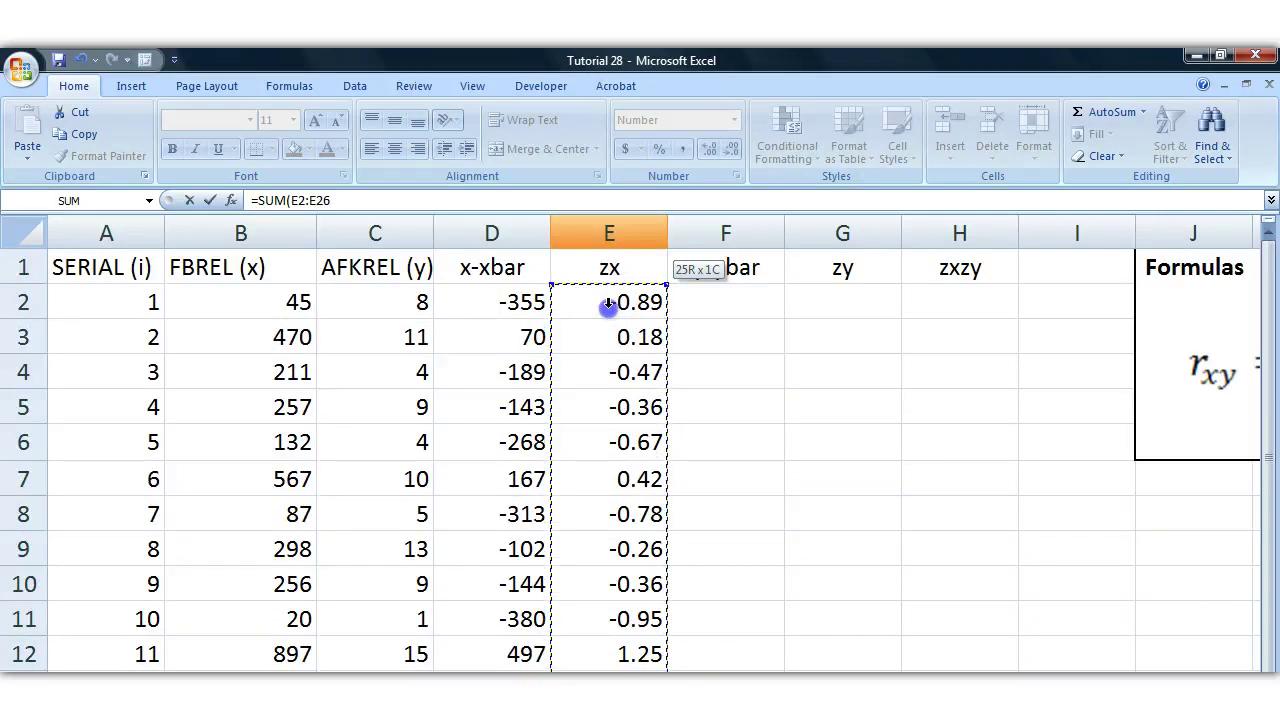
pyautogui.scroll(-5, 908, 508)
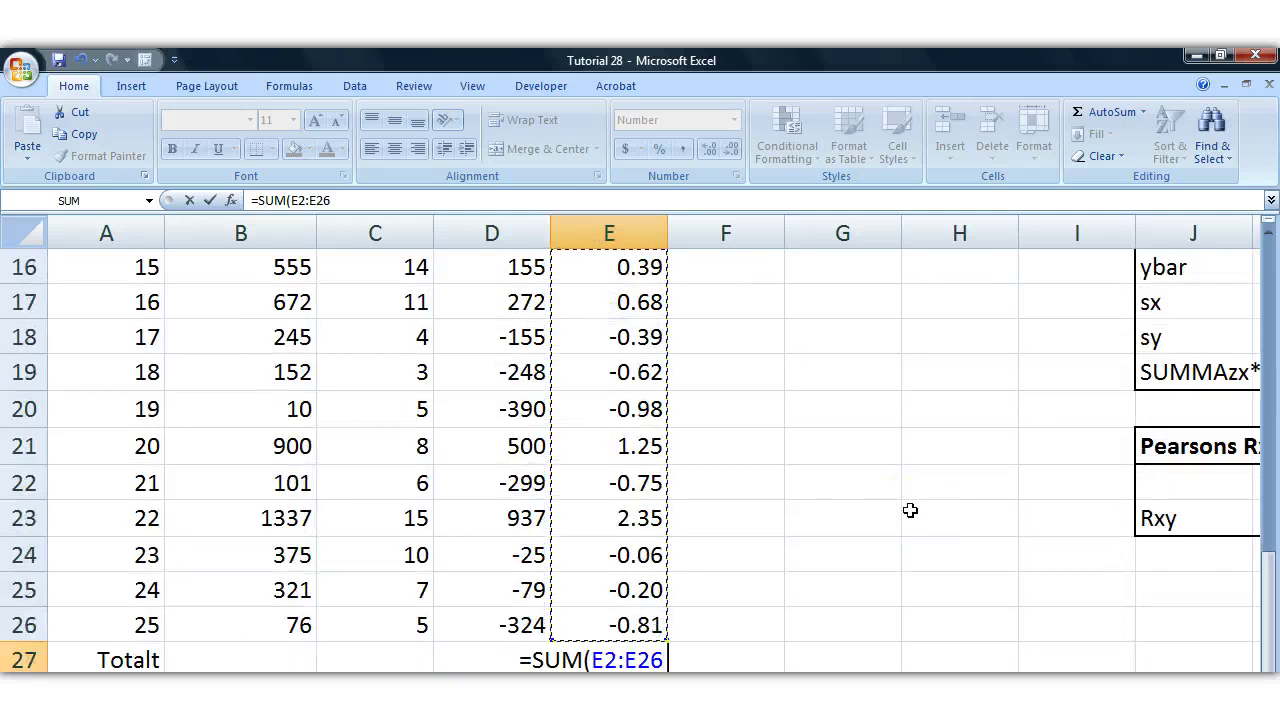
pyautogui.write(')')
pyautogui.press('Return')
pyautogui.scroll(-1, 660, 608)
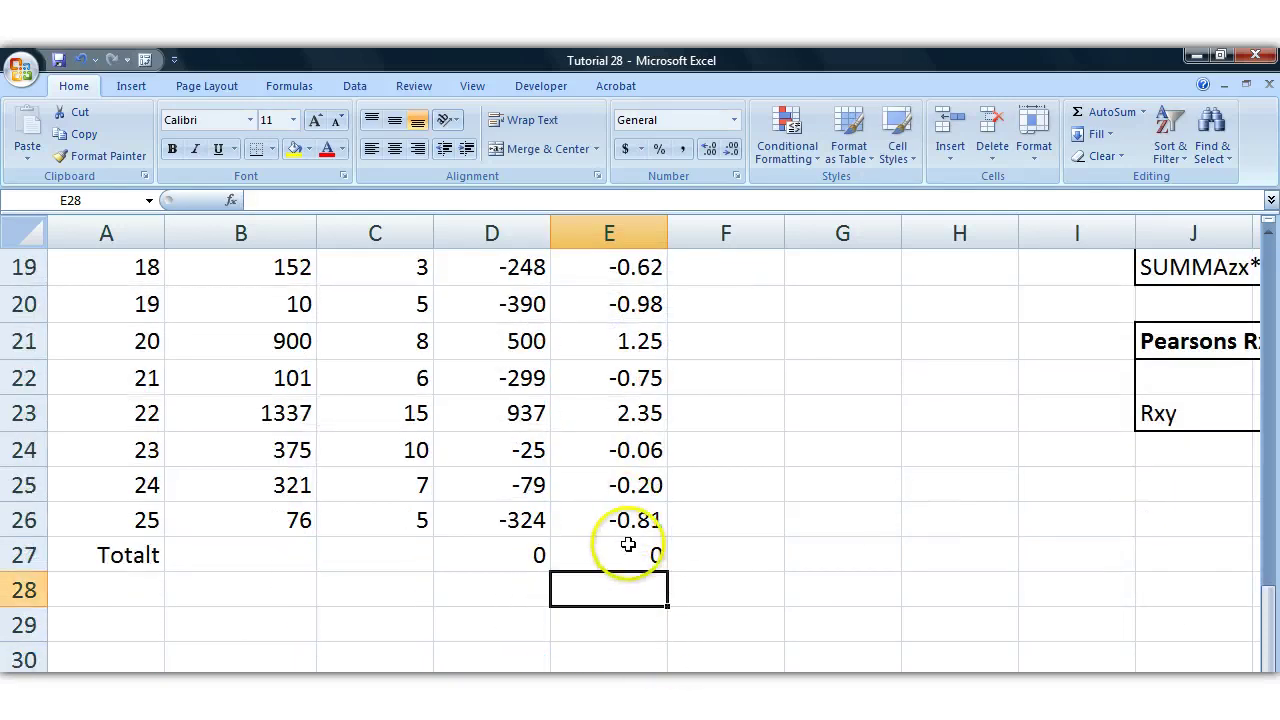
# Compare the zx scores in column E with the x-xbar deviations and the AFKREL (y) values.
pyautogui.moveTo(634, 551); pyautogui.dragTo(624, 406)
pyautogui.moveTo(508, 328); pyautogui.dragTo(585, 342)
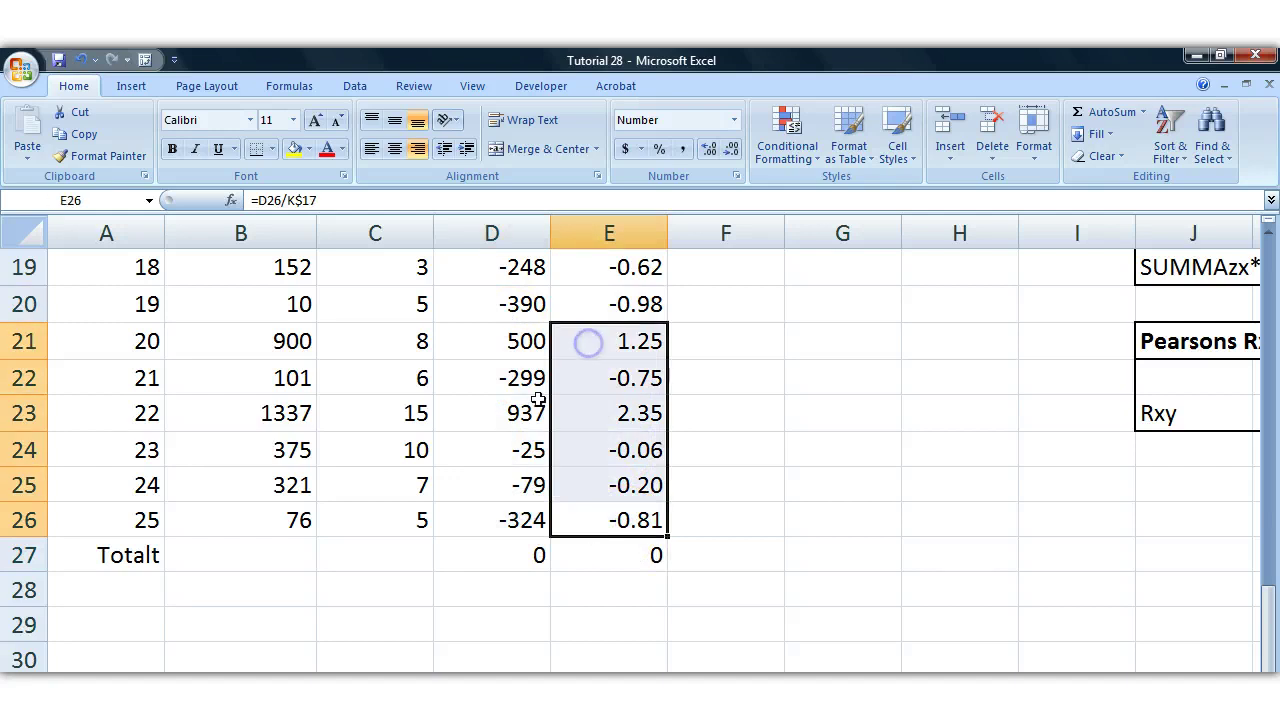
pyautogui.scroll(6, 714, 530)
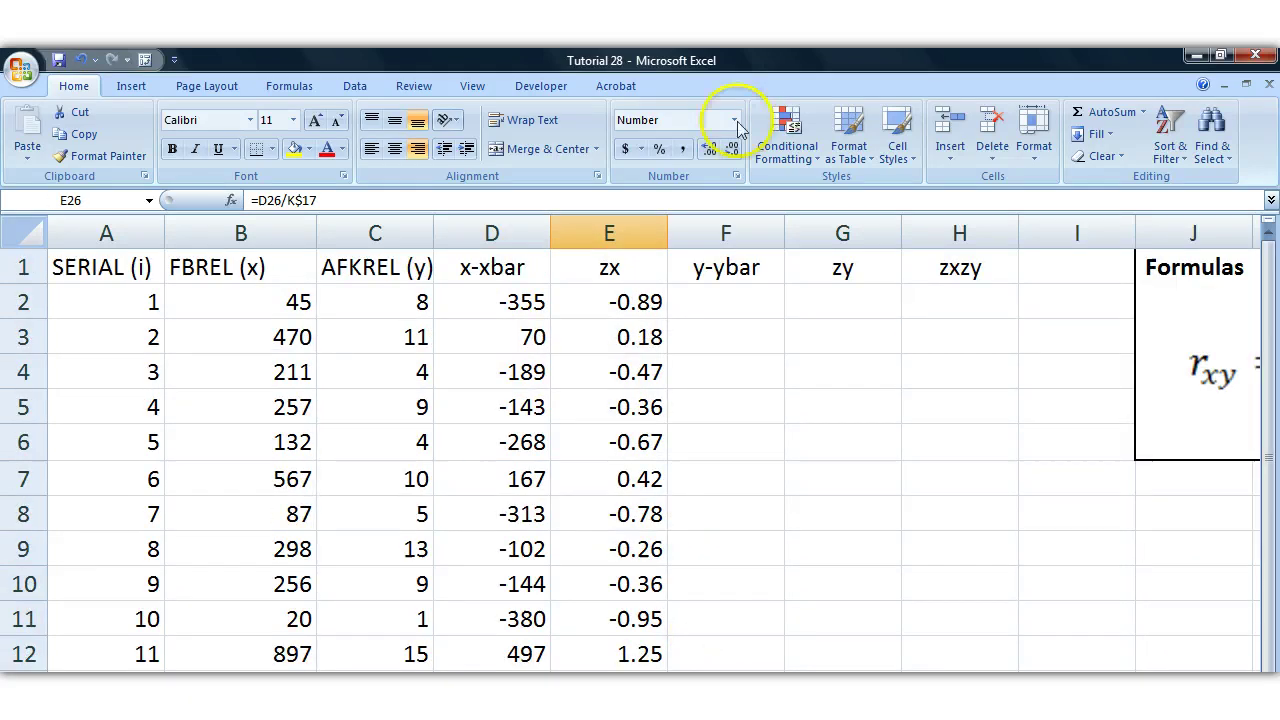
pyautogui.click(404, 281)
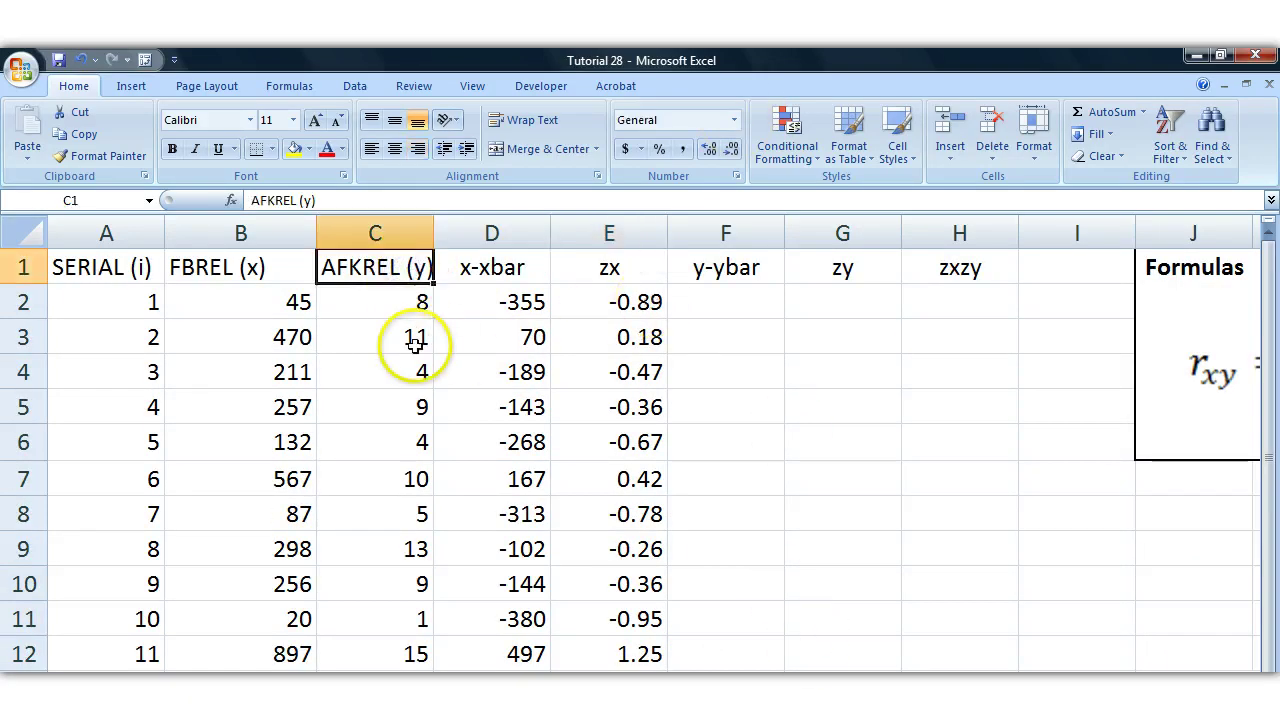
pyautogui.moveTo(598, 302); pyautogui.dragTo(640, 655)
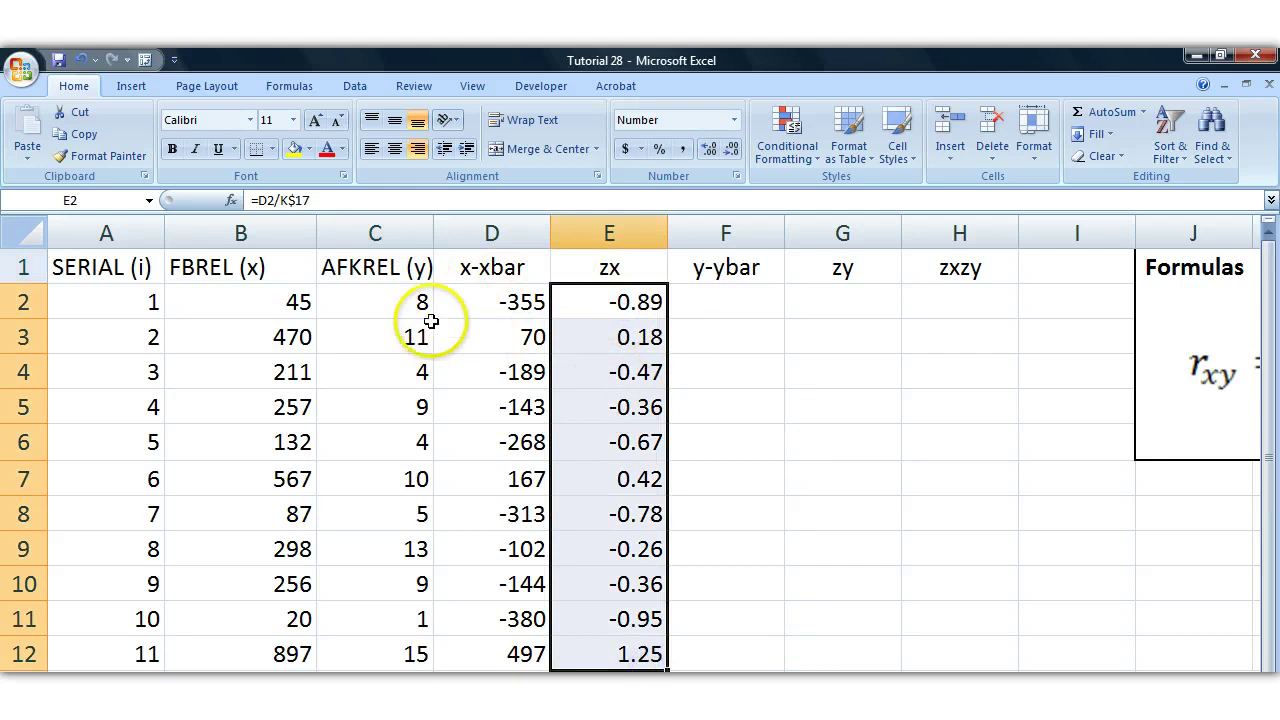
pyautogui.moveTo(428, 308); pyautogui.dragTo(405, 582)
pyautogui.click(609, 337)
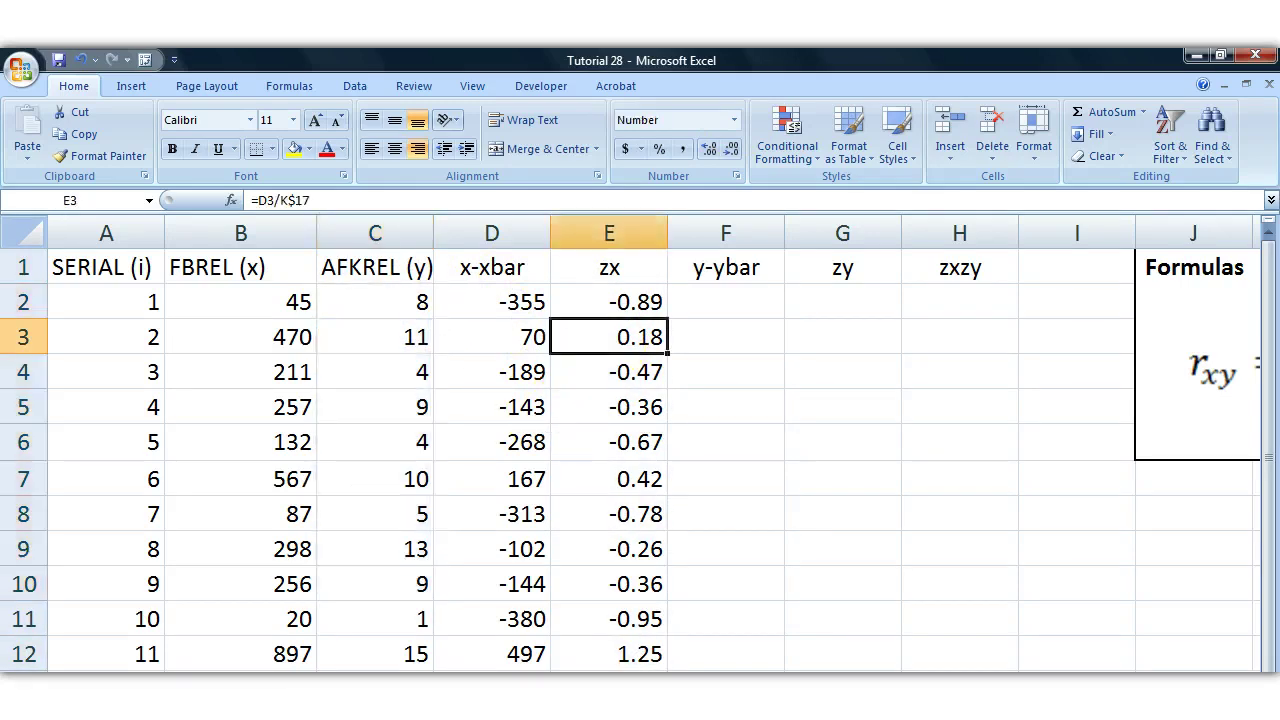
# Enter =AVERAGE(C2:C26) in cell K16 of the calculation square to compute ybar, the mean of AFKREL (y).
pyautogui.hscroll(4, 730, 560)
pyautogui.scroll(-5, 730, 560)
pyautogui.scroll(2, 729, 591)
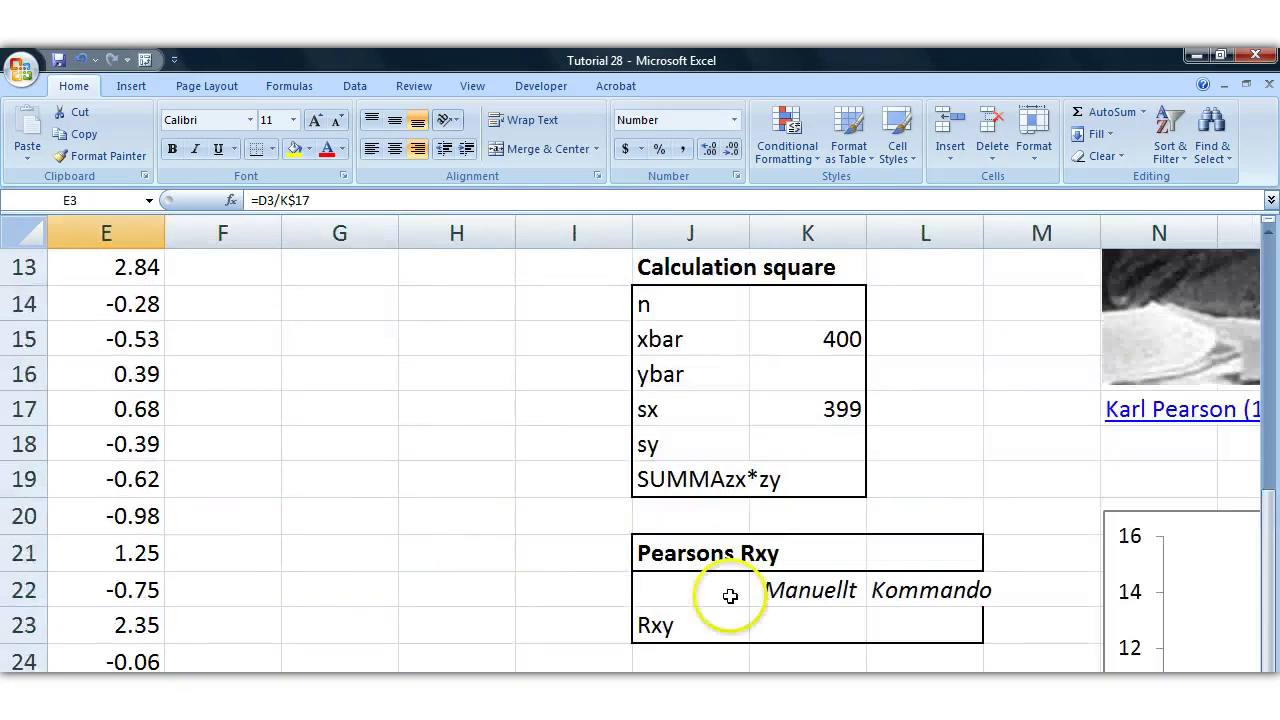
pyautogui.click(785, 484)
pyautogui.write('=AVERAGE(')
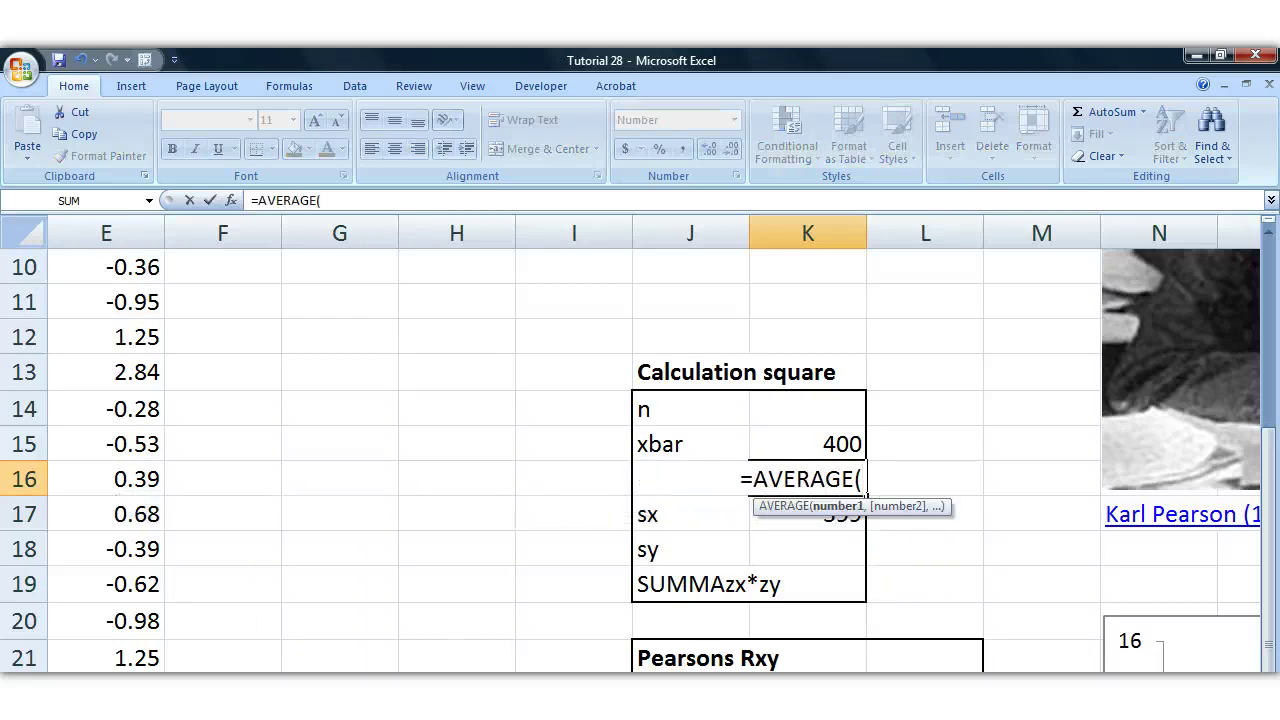
pyautogui.hscroll(-4, 334, 423)
pyautogui.scroll(3, 334, 423)
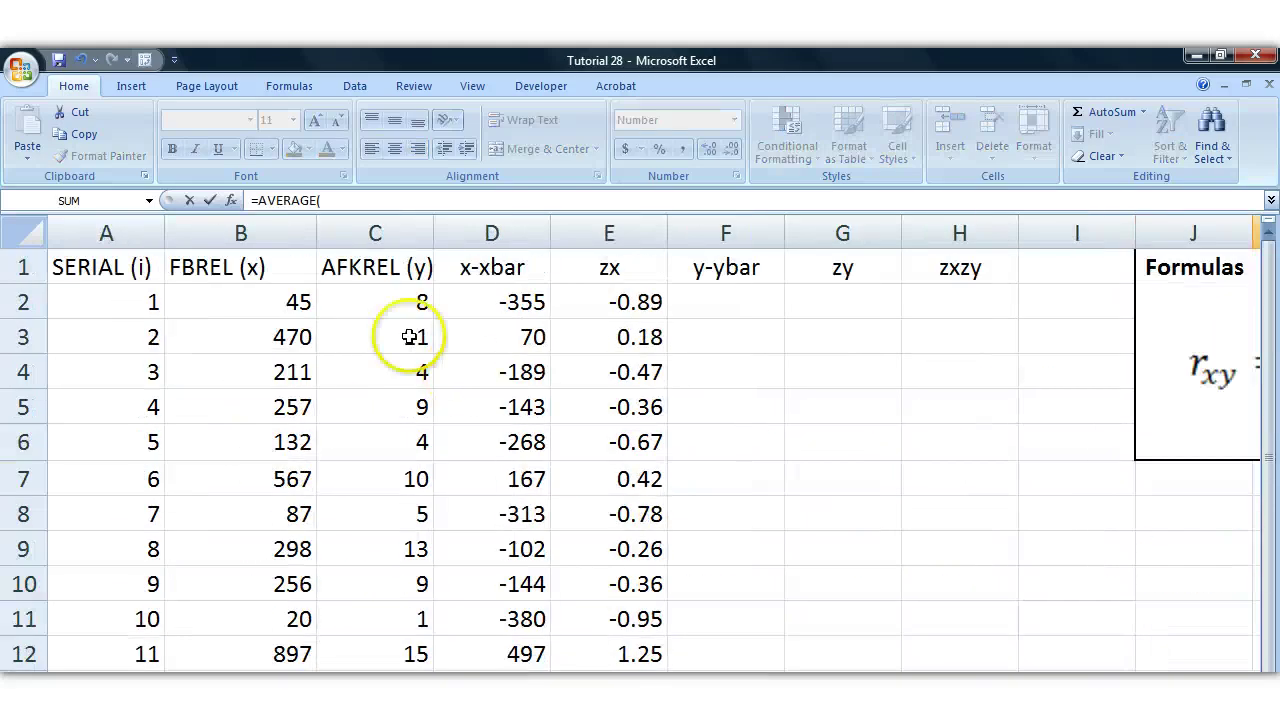
pyautogui.moveTo(399, 293); pyautogui.dragTo(375, 625)
pyautogui.scroll(5, 400, 650)
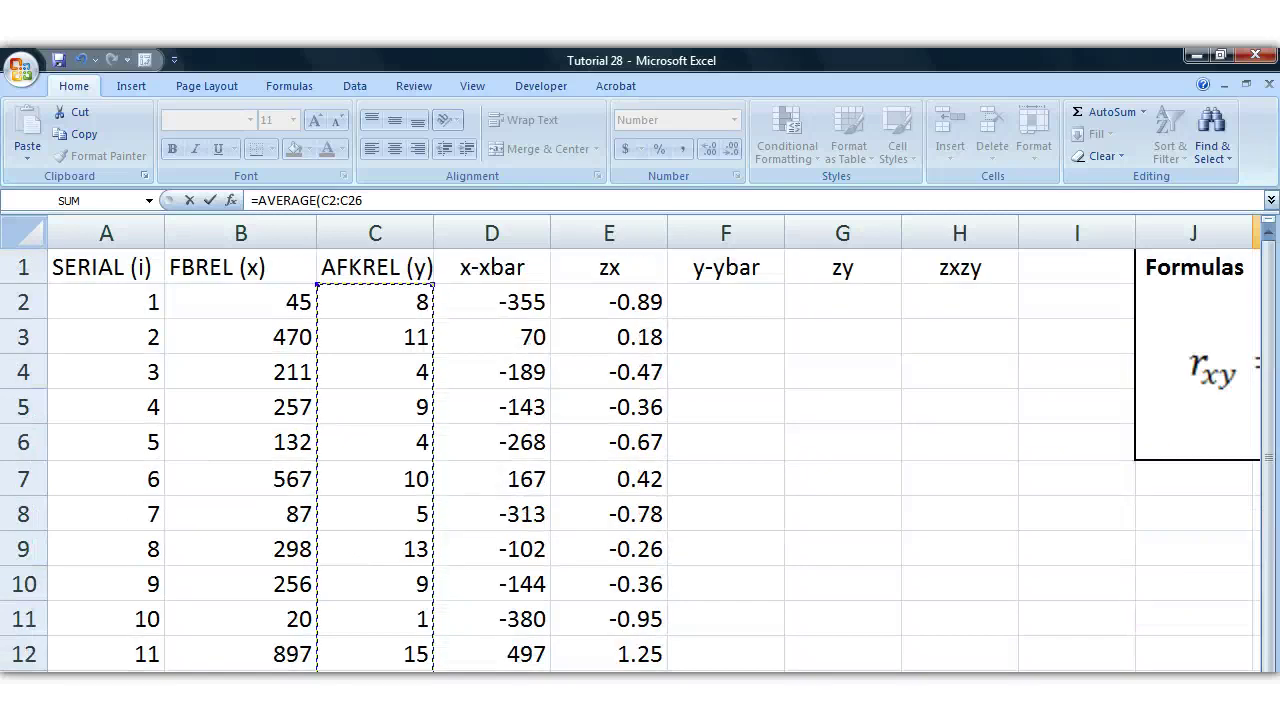
pyautogui.hscroll(4, 879, 622)
pyautogui.scroll(-4, 879, 622)
pyautogui.write(')')
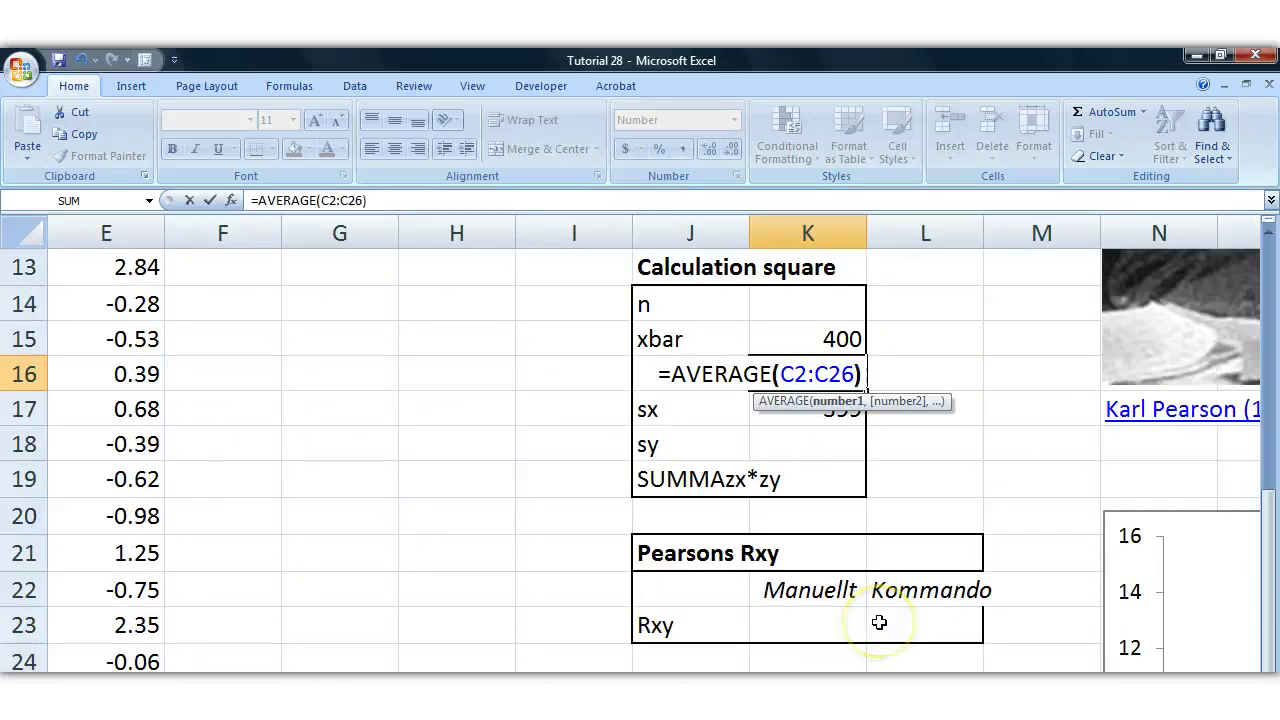
pyautogui.press('Return')
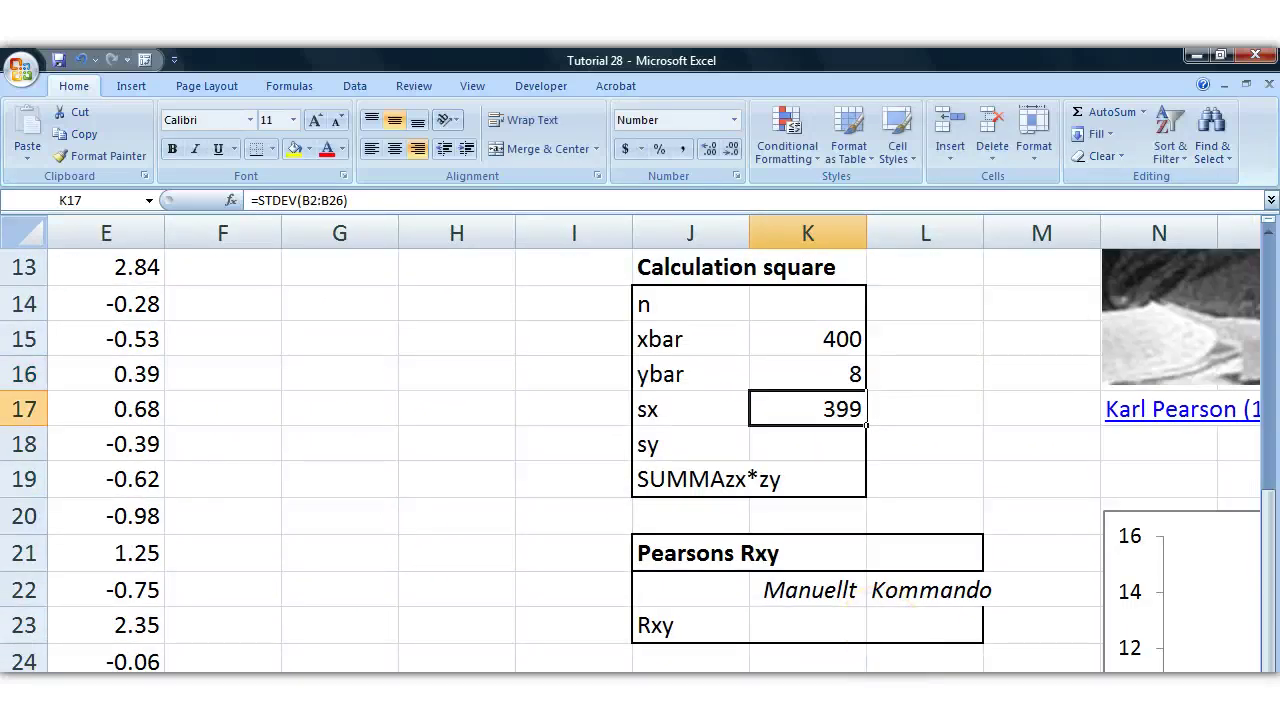
# Enter =C2-K$16 in cell F2 of the y-ybar column and fill the formula down to F26.
pyautogui.hscroll(-4, 820, 586)
pyautogui.scroll(4, 820, 586)
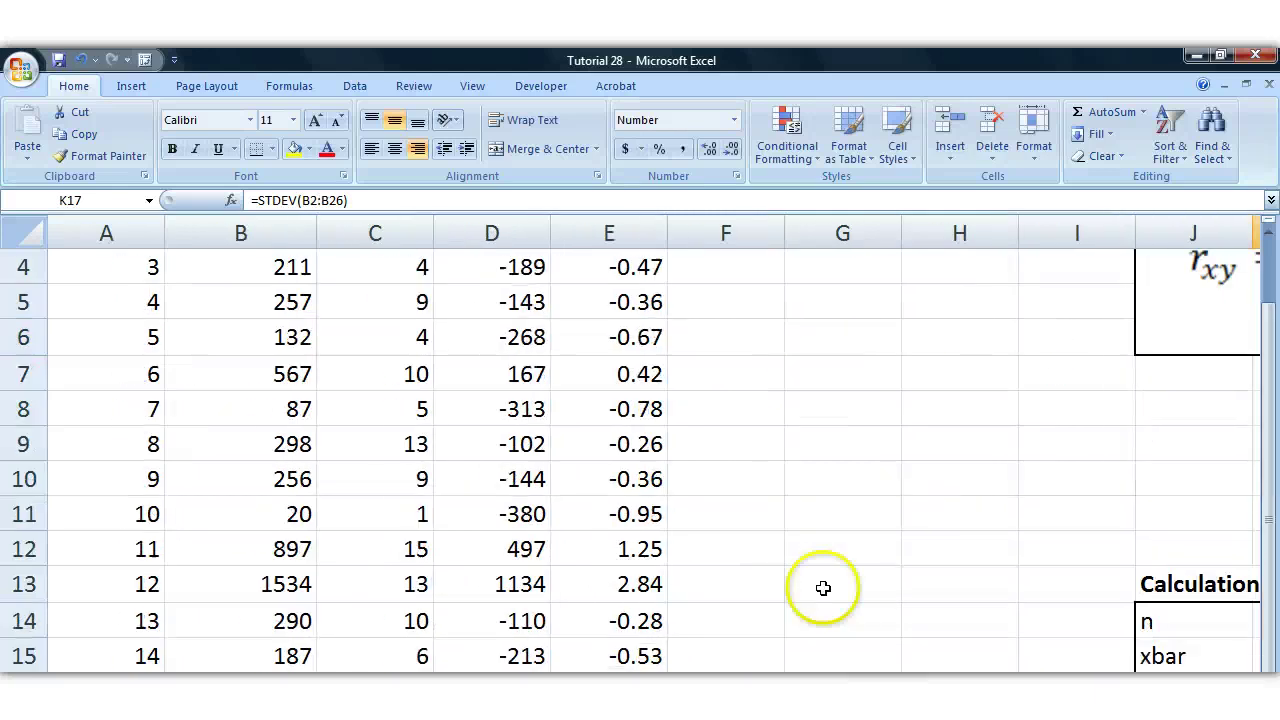
pyautogui.click(735, 308)
pyautogui.write('=')
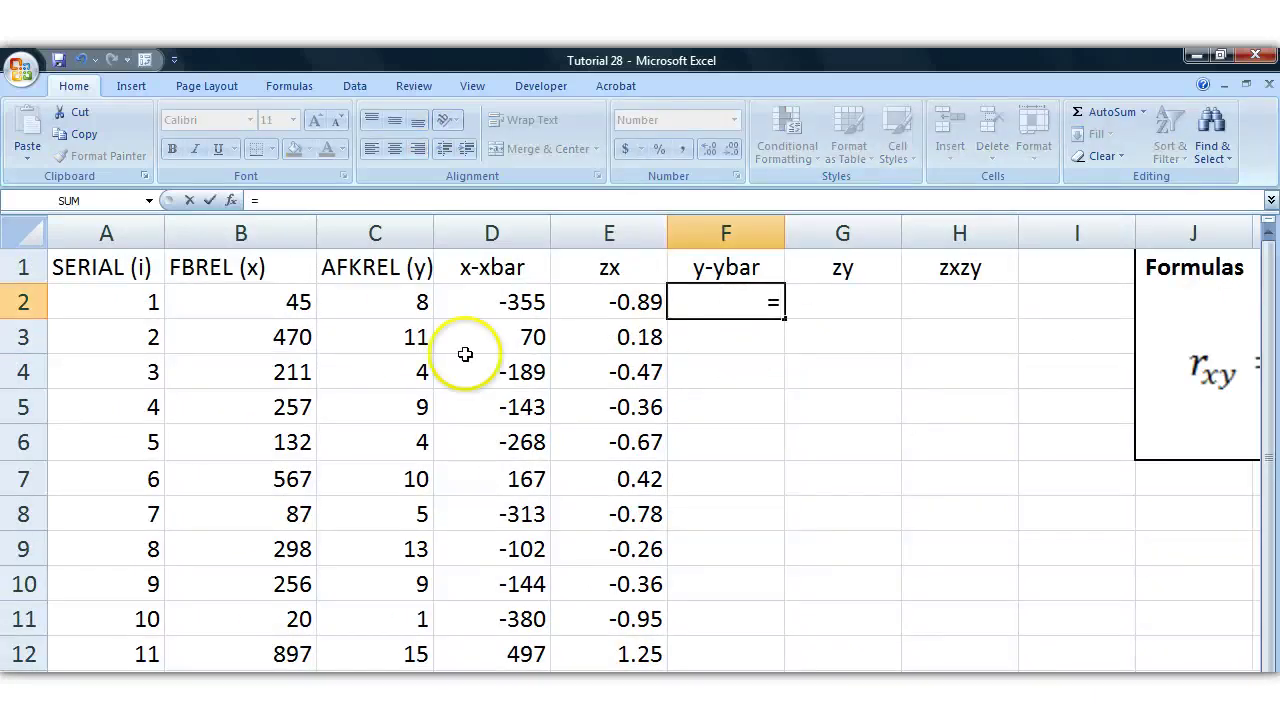
pyautogui.click(416, 298)
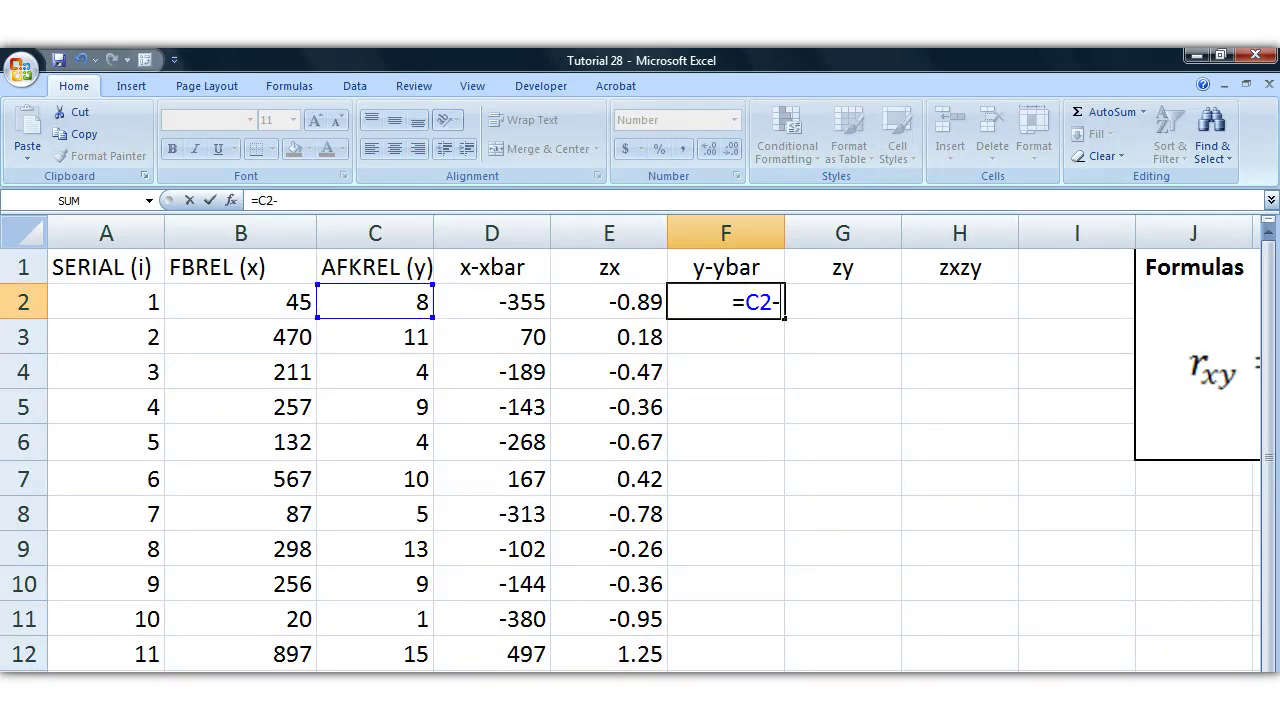
pyautogui.hscroll(4, 817, 487)
pyautogui.scroll(-3, 817, 487)
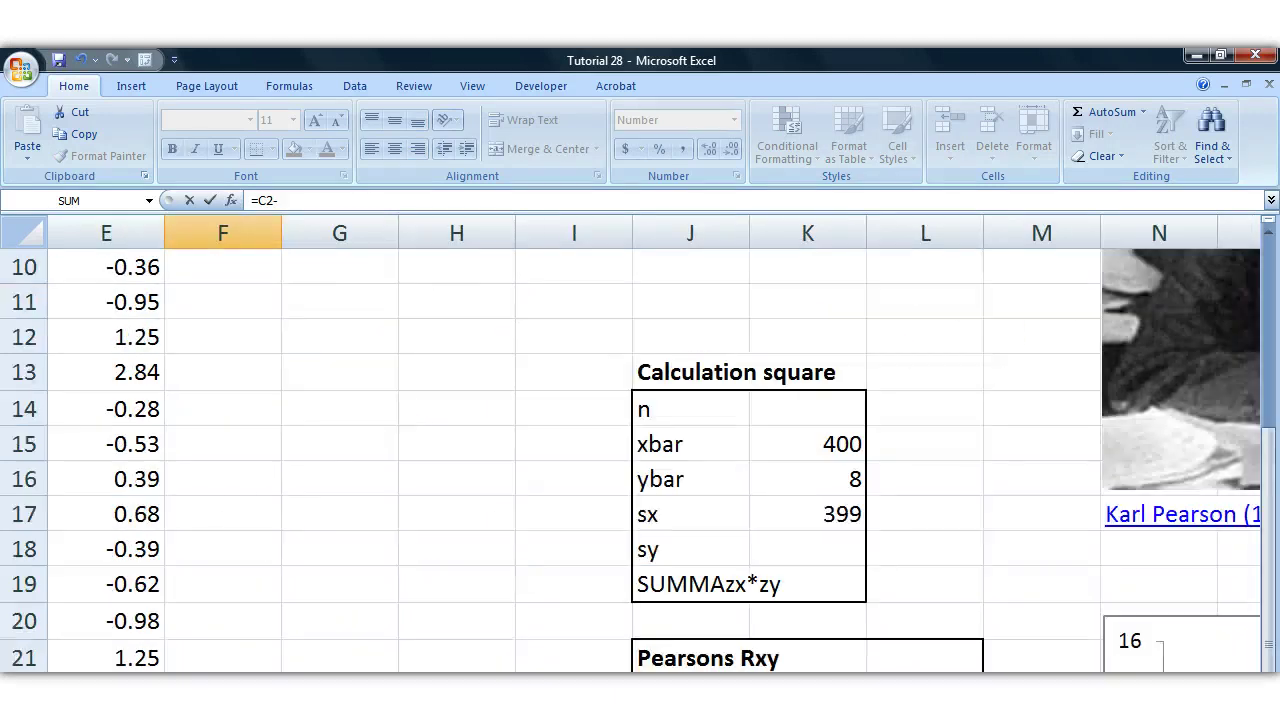
pyautogui.scroll(3, 264, 406)
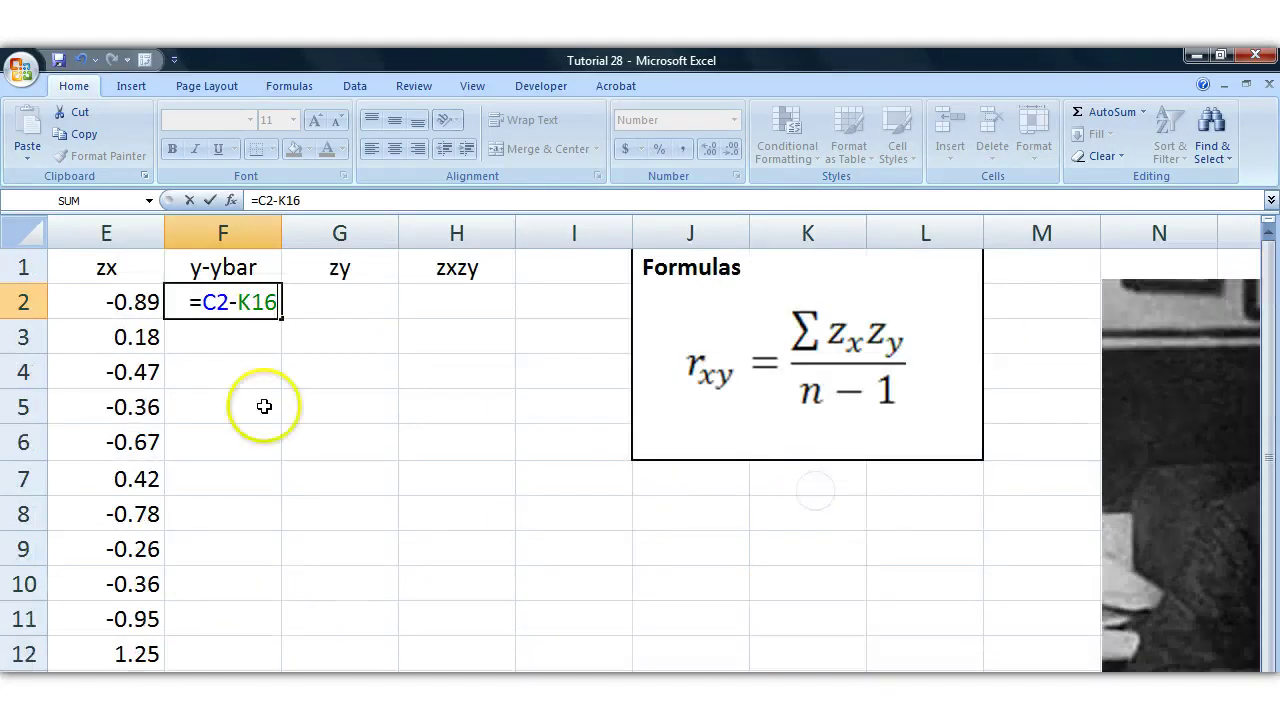
pyautogui.hscroll(-2, 495, 320)
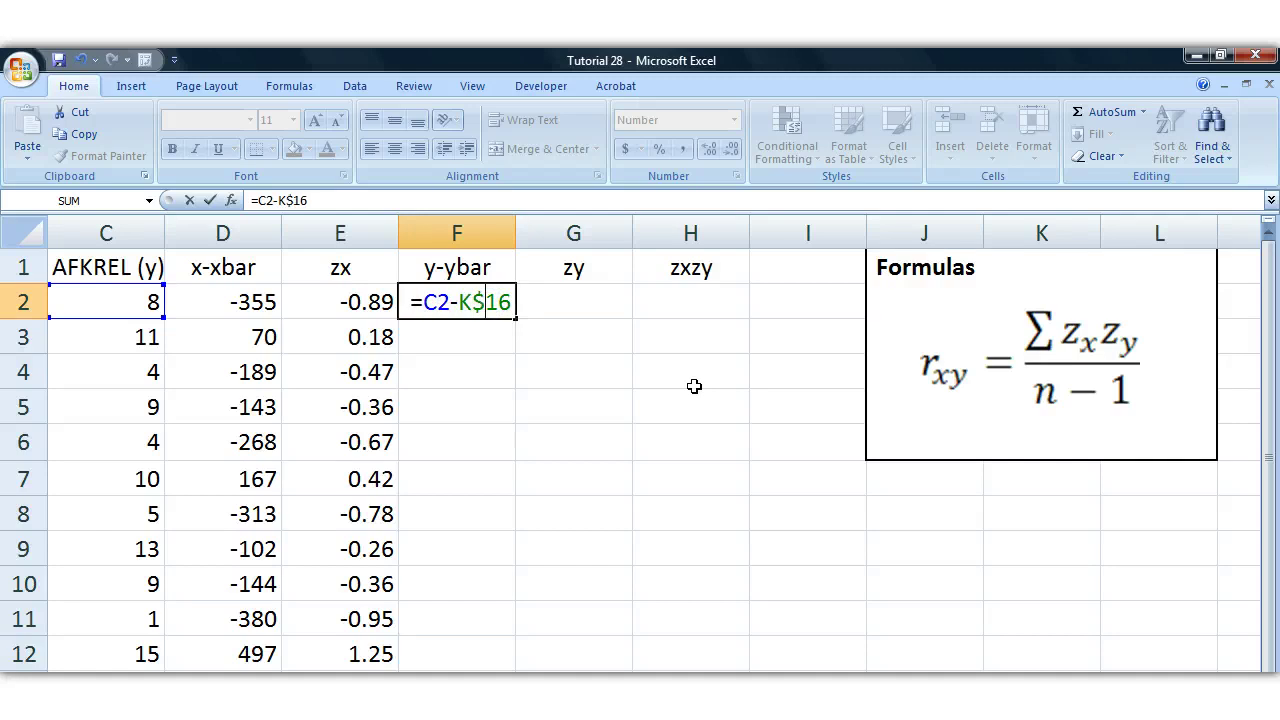
pyautogui.press('Return')
pyautogui.click(505, 308)
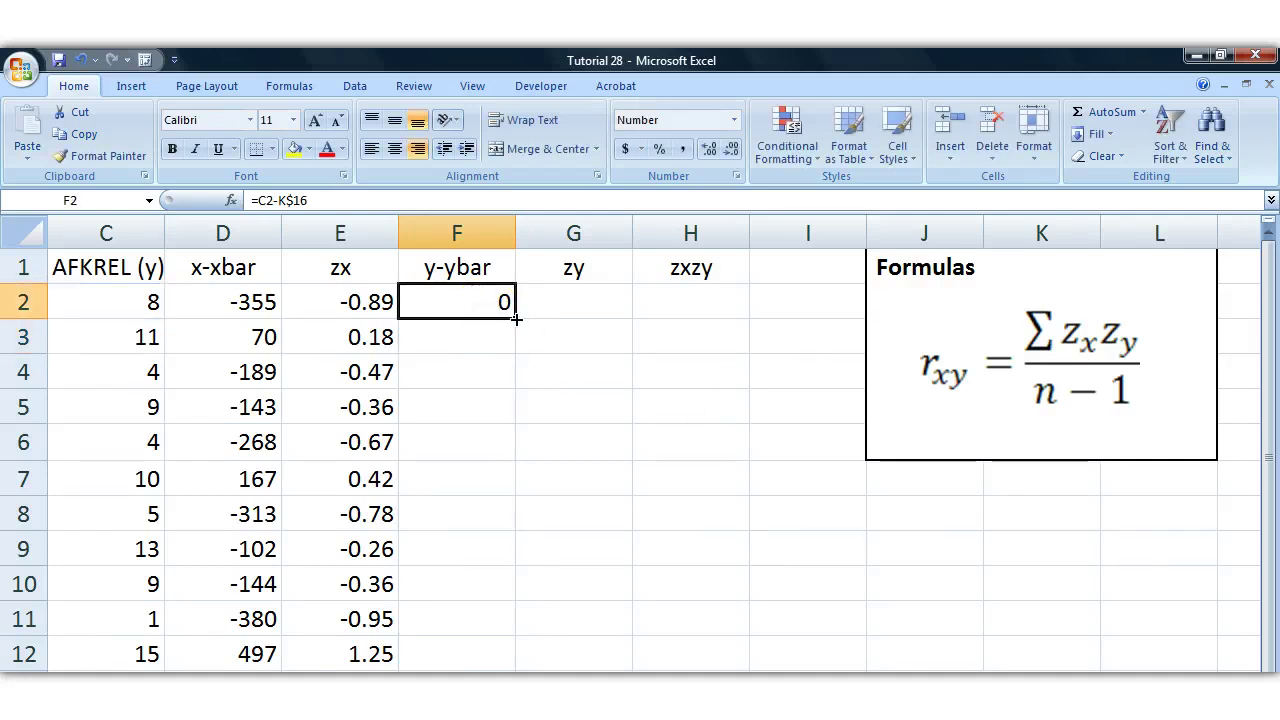
pyautogui.moveTo(516, 318); pyautogui.dragTo(470, 690)
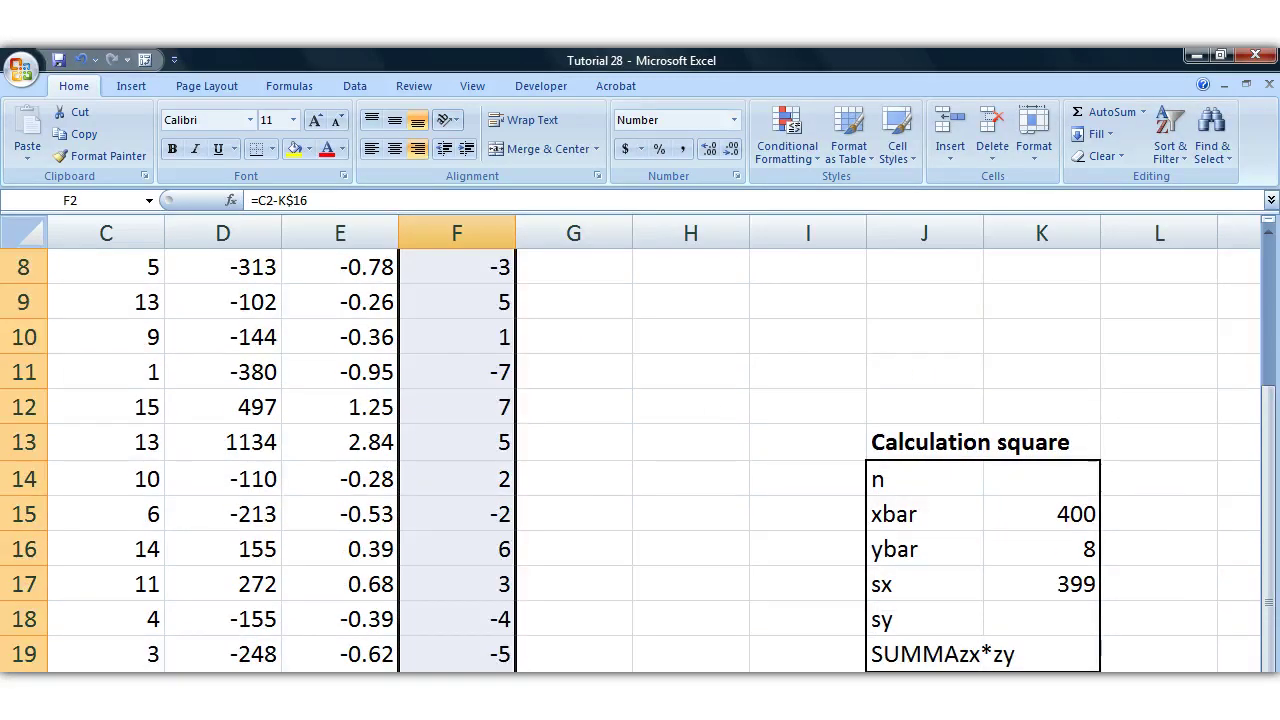
# Sum the y-ybar deviations with =SUM(F2:F26) in cell F27 of the total row.
pyautogui.scroll(-4, 477, 530)
pyautogui.click(477, 520)
pyautogui.write('=SUM(')
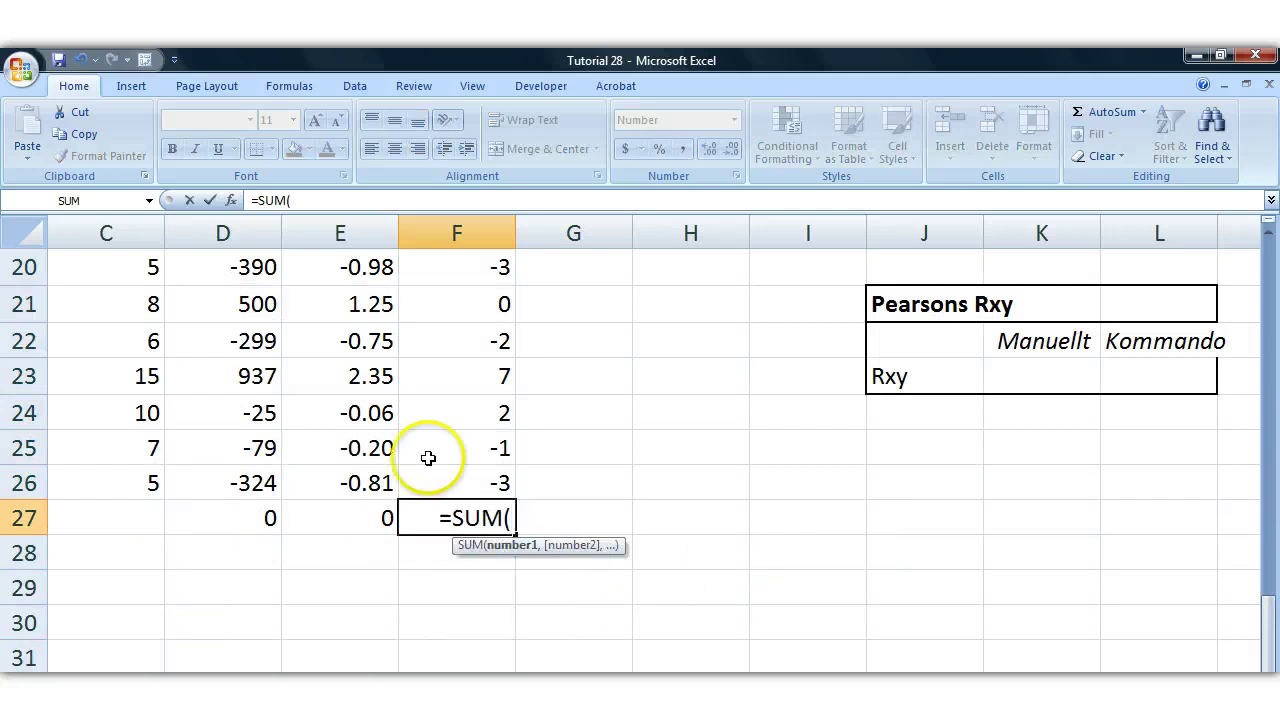
pyautogui.moveTo(425, 483); pyautogui.dragTo(477, 290)
pyautogui.scroll(-5, 504, 468)
pyautogui.scroll(-2, 504, 468)
pyautogui.write(')')
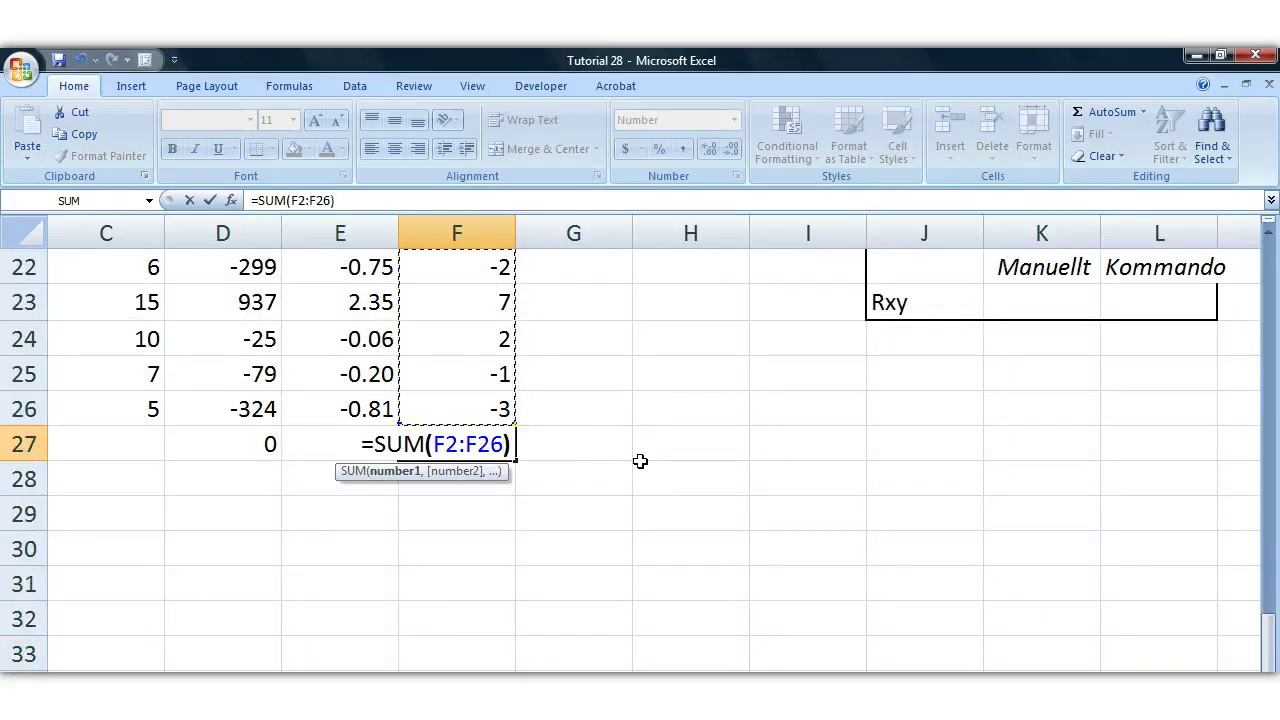
pyautogui.press('Return')
pyautogui.click(470, 445)
# Enter =STDEV(C2:C26) in cell K18 of the calculation square to compute sy, the standard deviation of AFKREL (y).
pyautogui.scroll(4, 1108, 523)
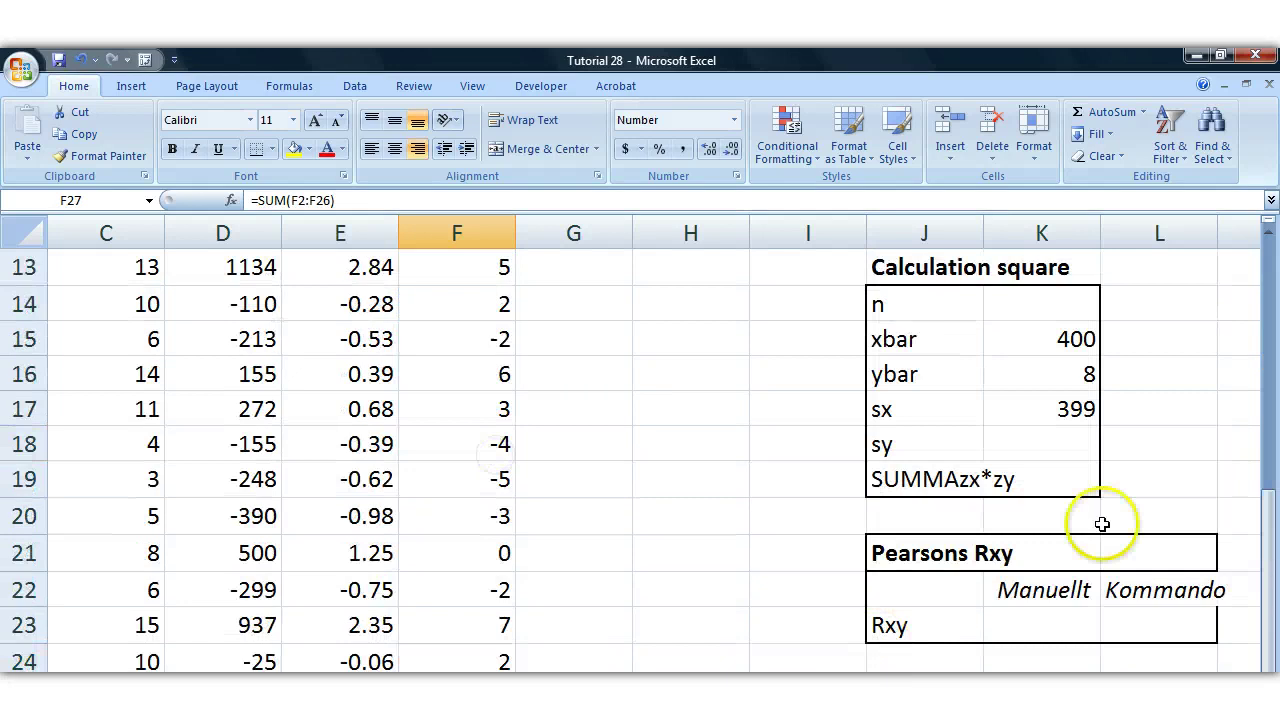
pyautogui.click(1023, 556)
pyautogui.write('=S')
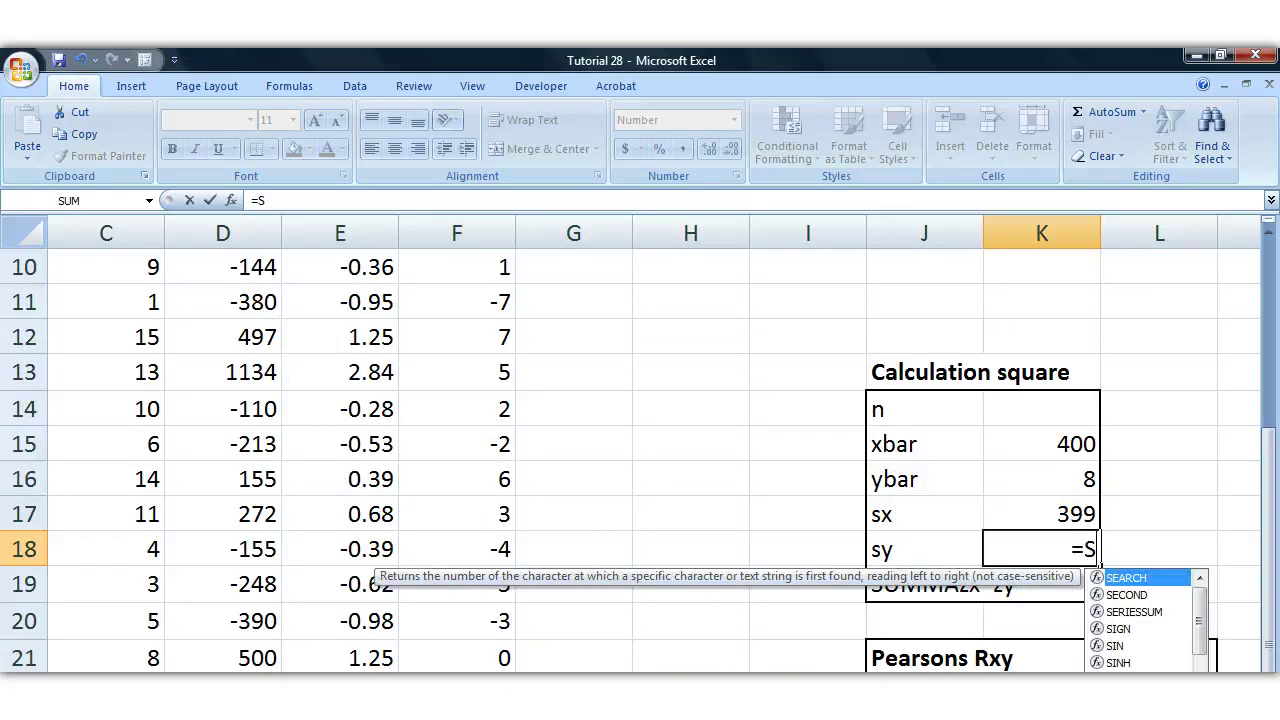
pyautogui.press('BackSpace')
pyautogui.write('STDEV(')
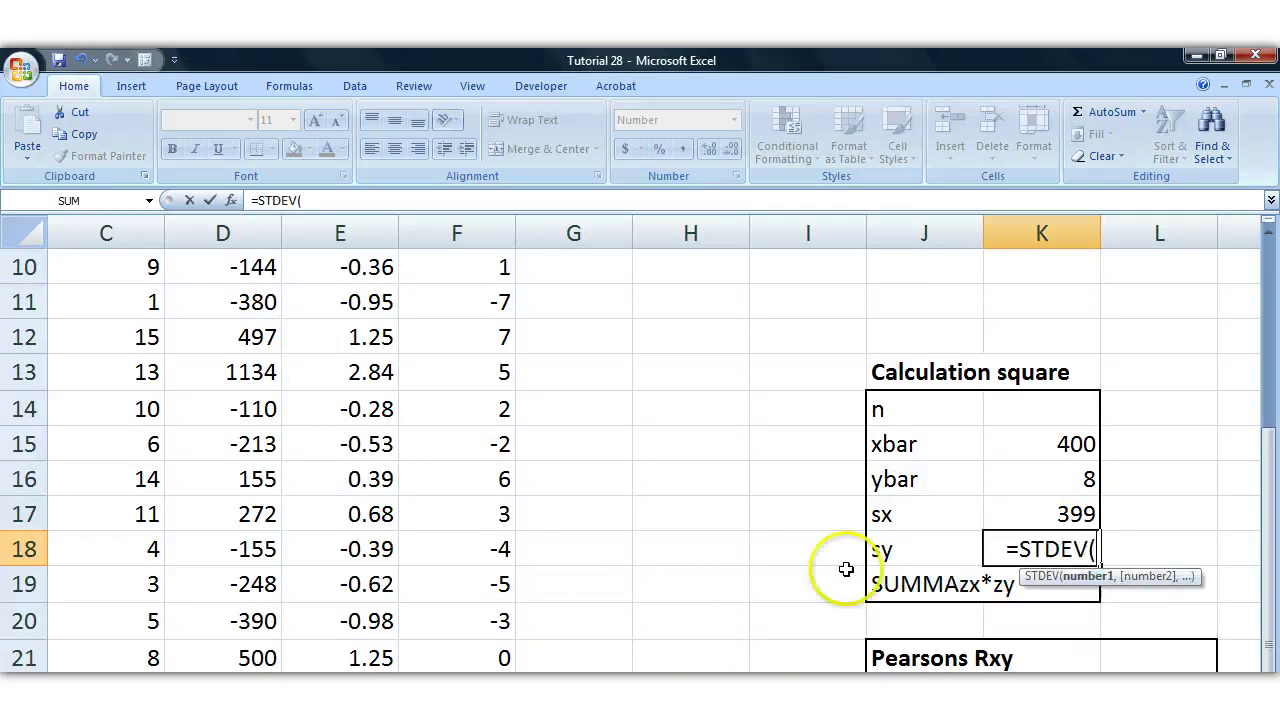
pyautogui.scroll(3, 846, 569)
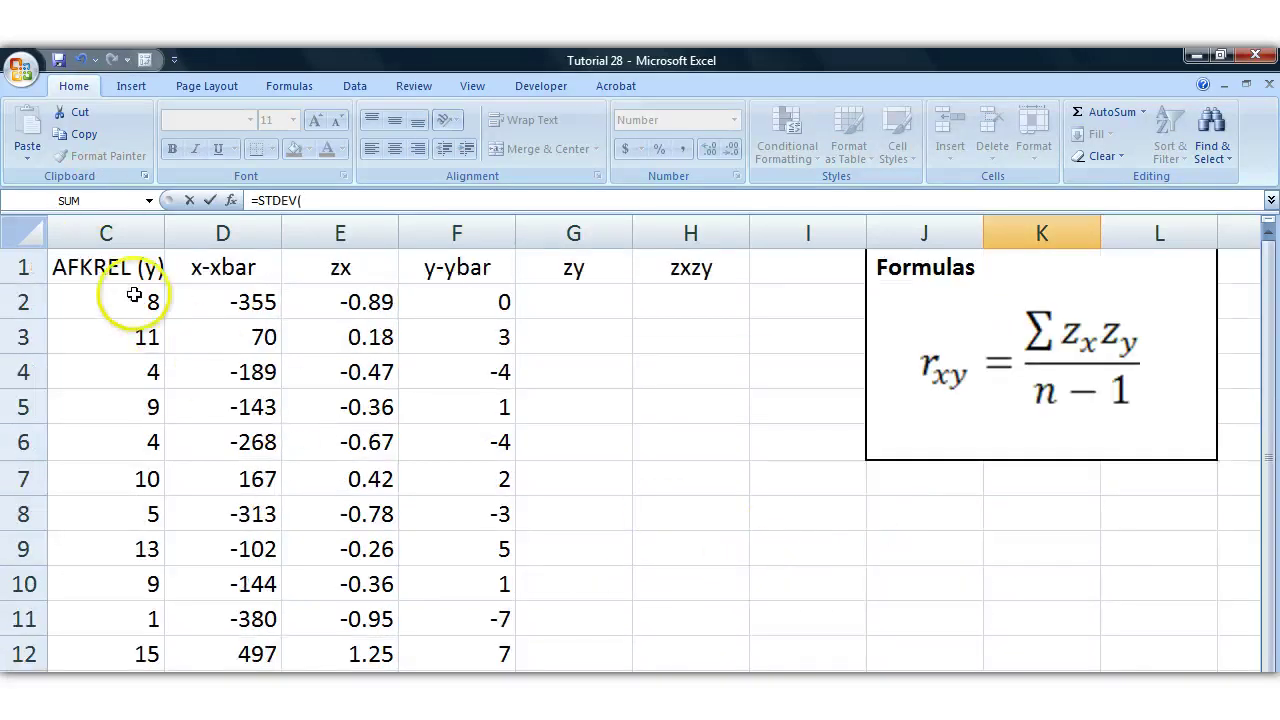
pyautogui.moveTo(160, 563); pyautogui.dragTo(160, 670)
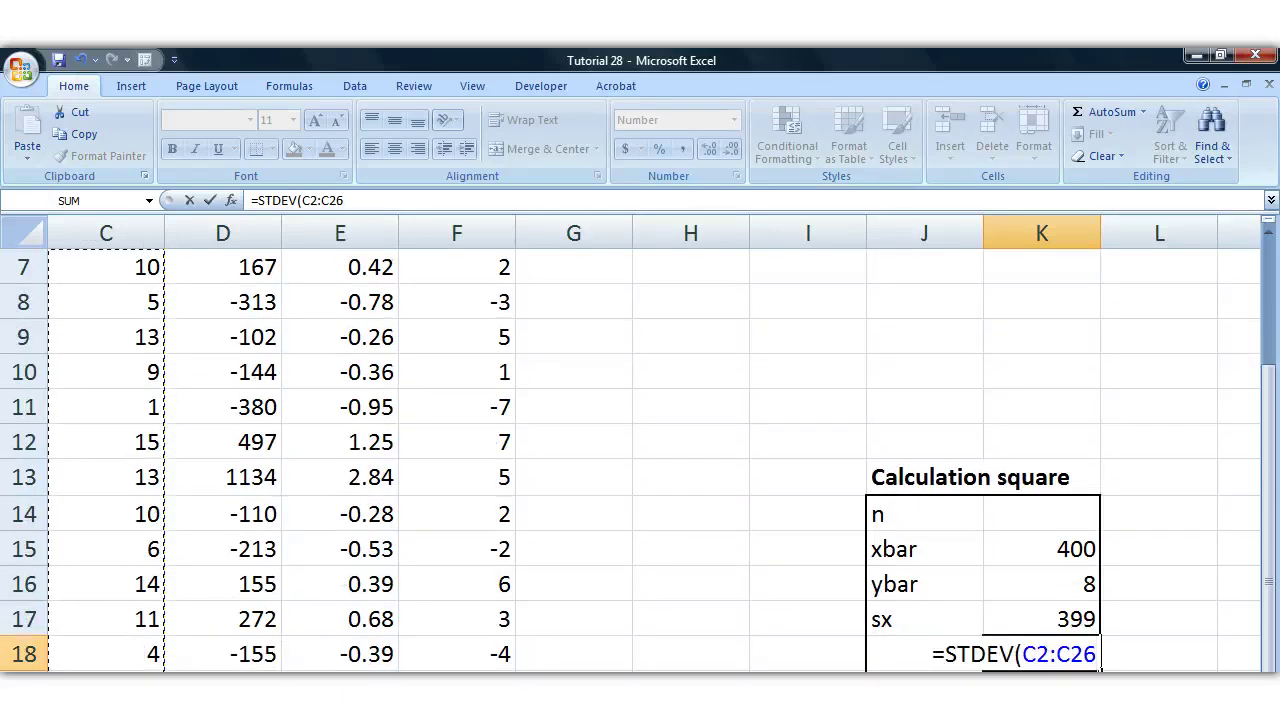
pyautogui.hscroll(-2, 640, 460)
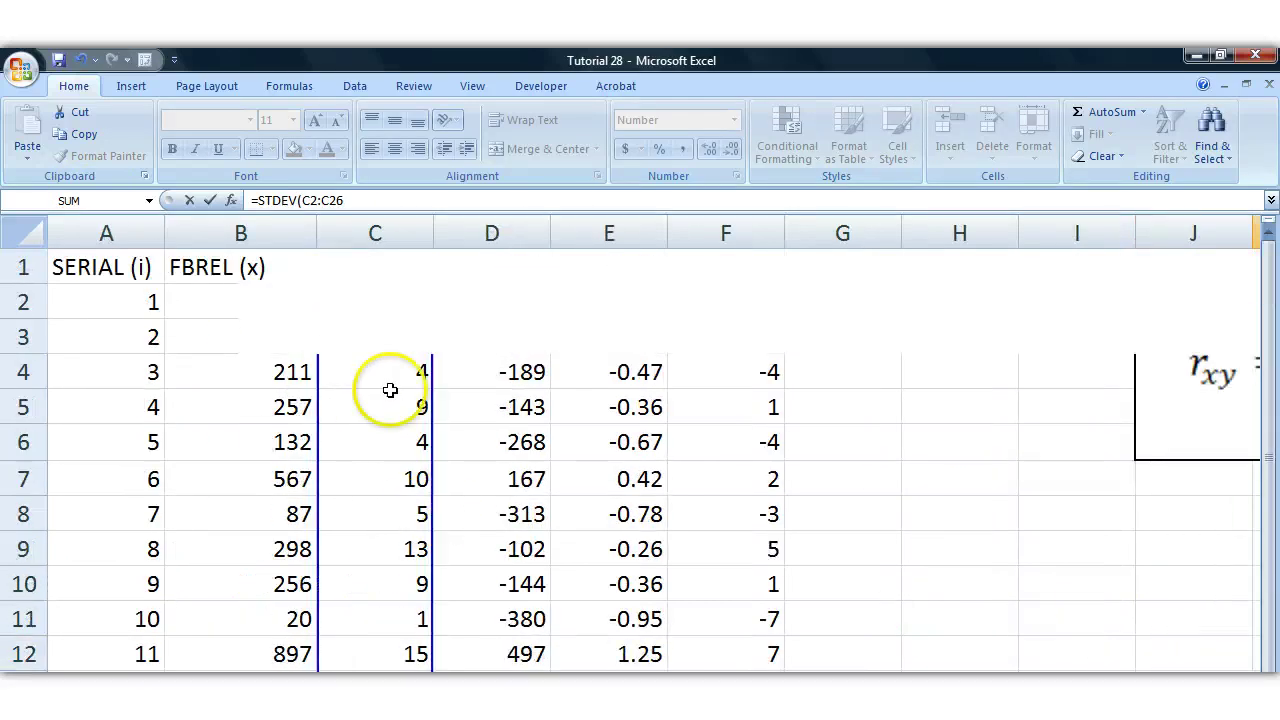
pyautogui.scroll(-7, 406, 486)
pyautogui.scroll(1, 1177, 671)
pyautogui.scroll(2, 1177, 671)
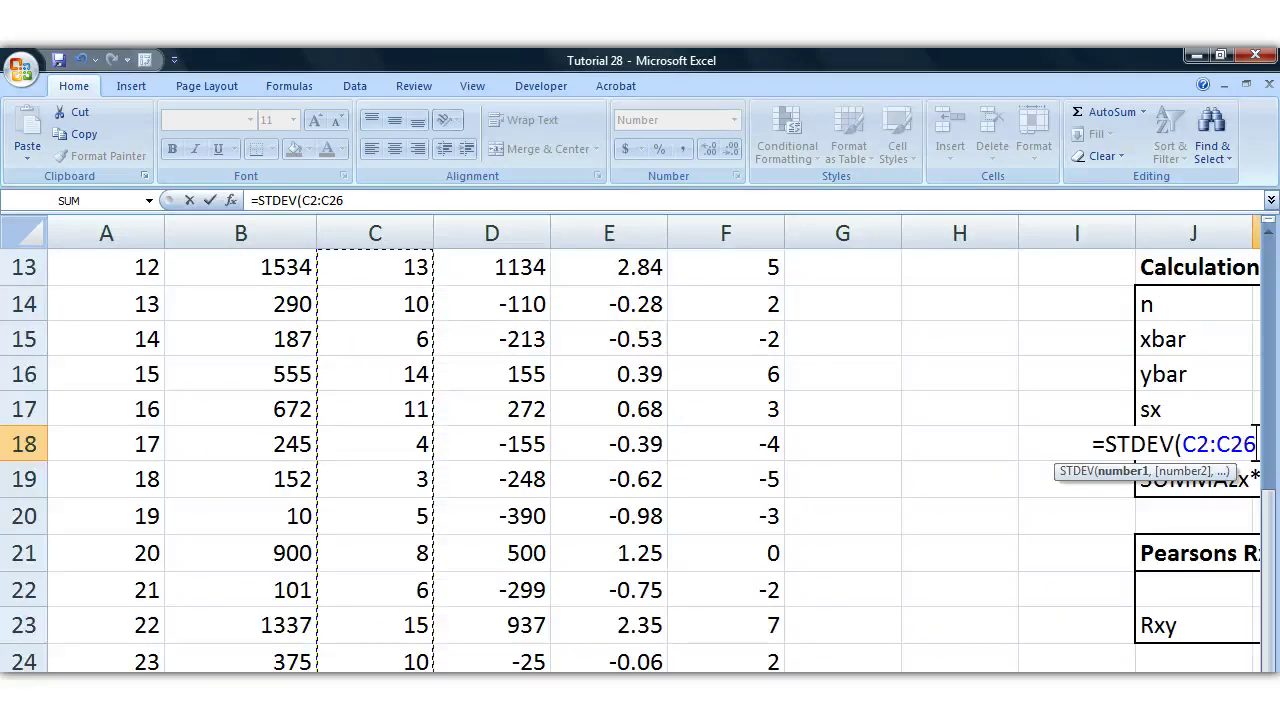
pyautogui.hscroll(3, 640, 450)
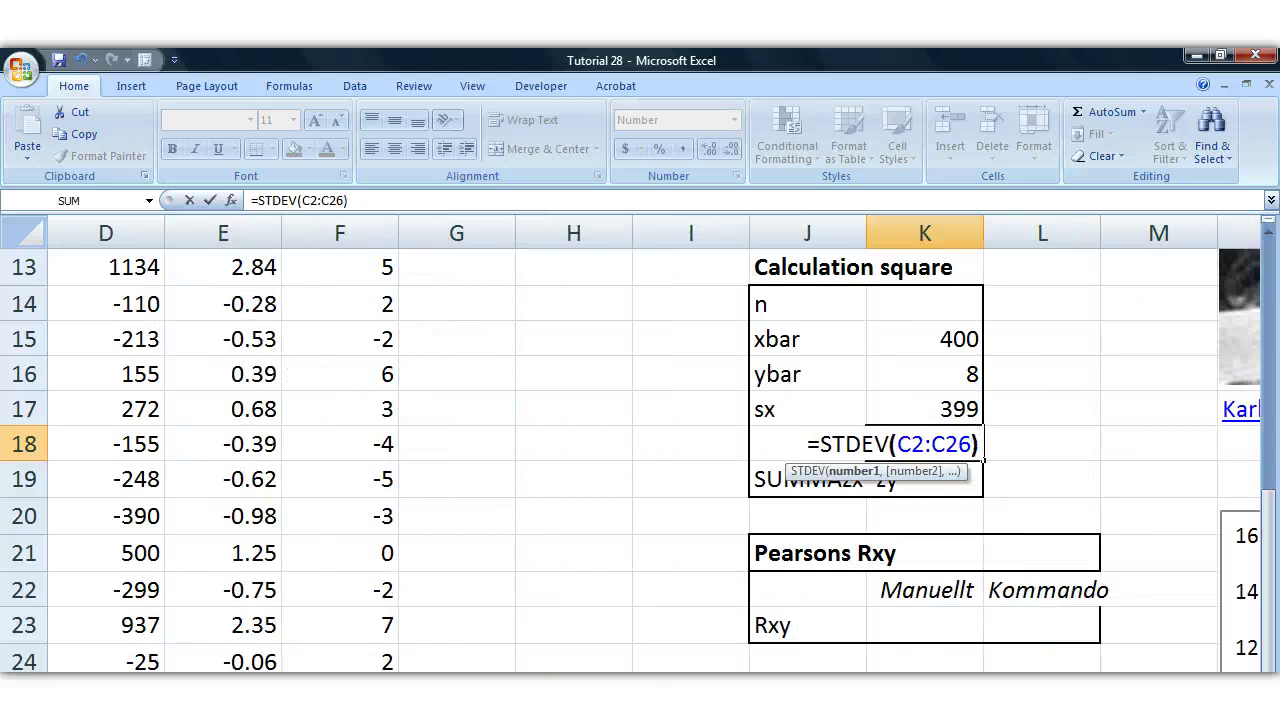
pyautogui.press('Return')
# Compute the zy scores by entering =F2/K$18 in cell G2 and filling the formula down to G26.
pyautogui.scroll(1, 1055, 567)
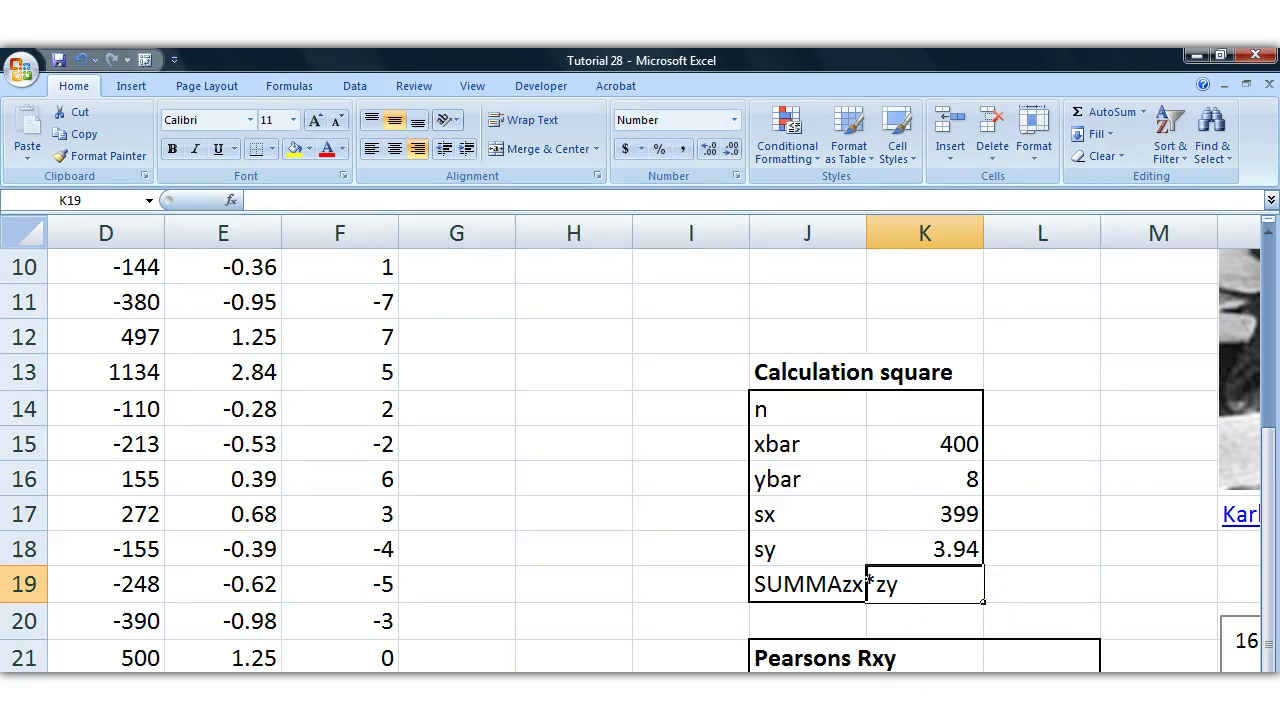
pyautogui.hscroll(-1, 868, 584)
pyautogui.scroll(3, 868, 584)
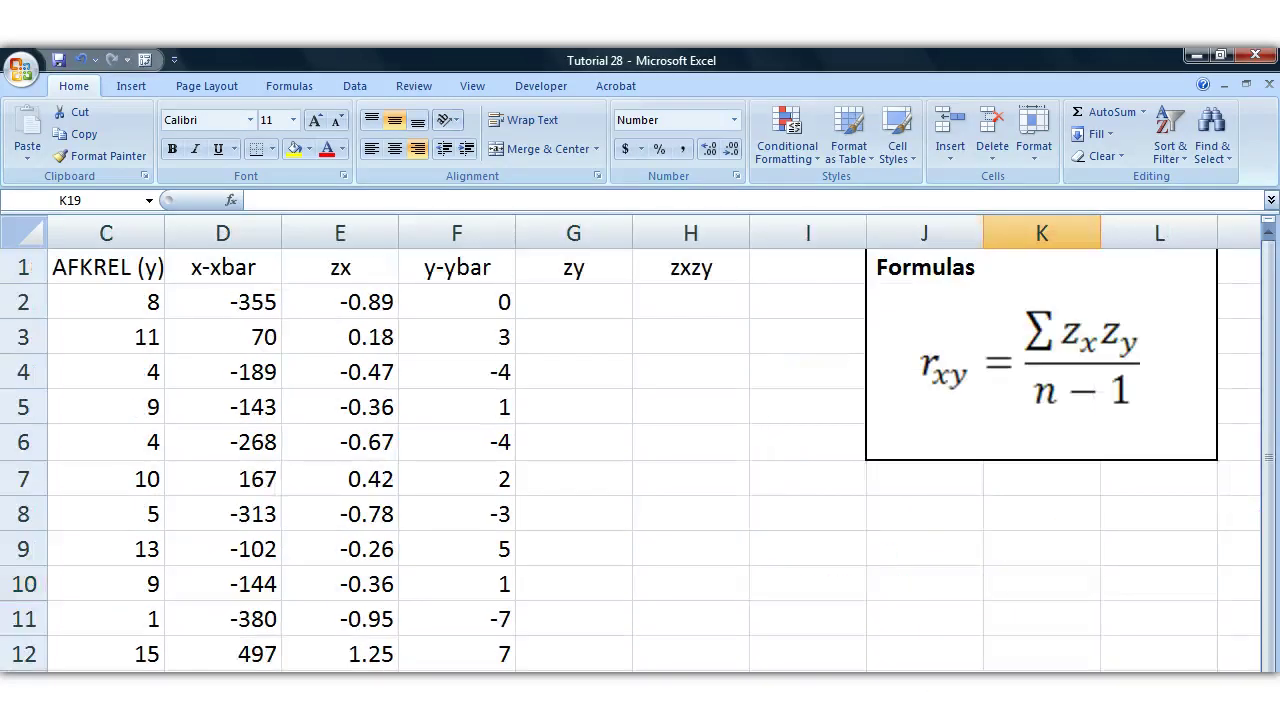
pyautogui.click(582, 304)
pyautogui.write('?')
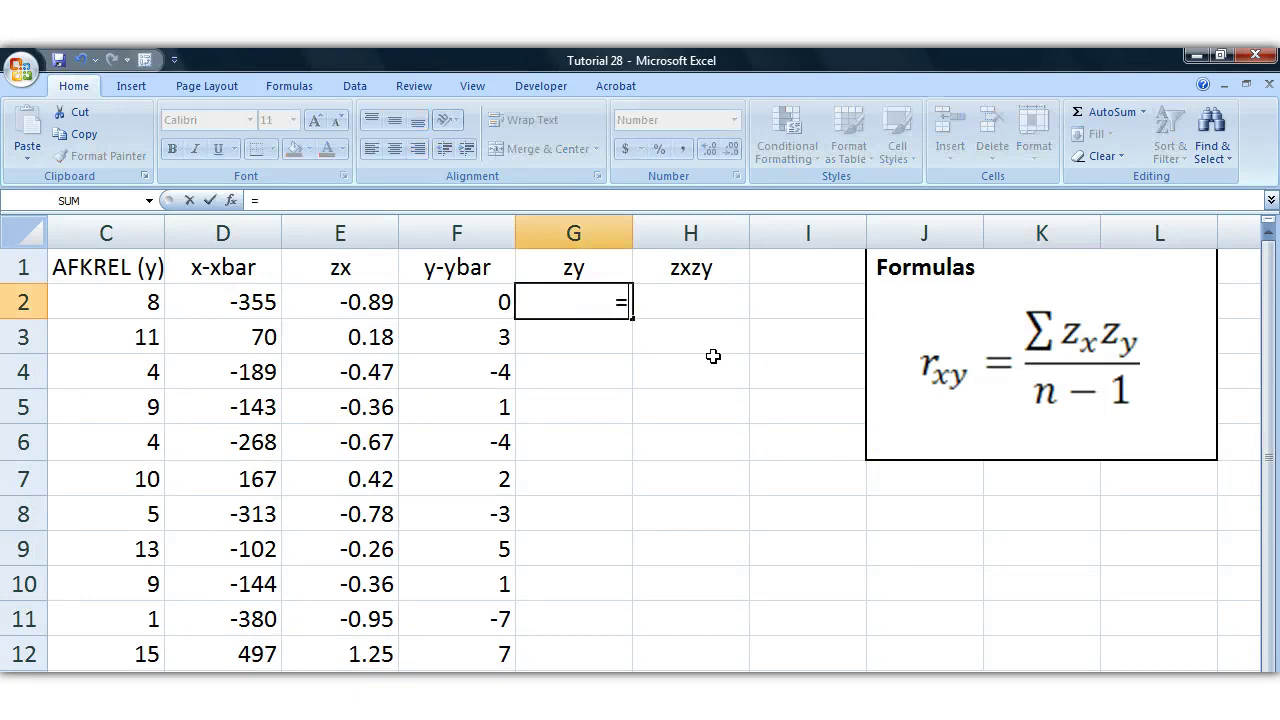
pyautogui.click(482, 300)
pyautogui.scroll(-1, 813, 410)
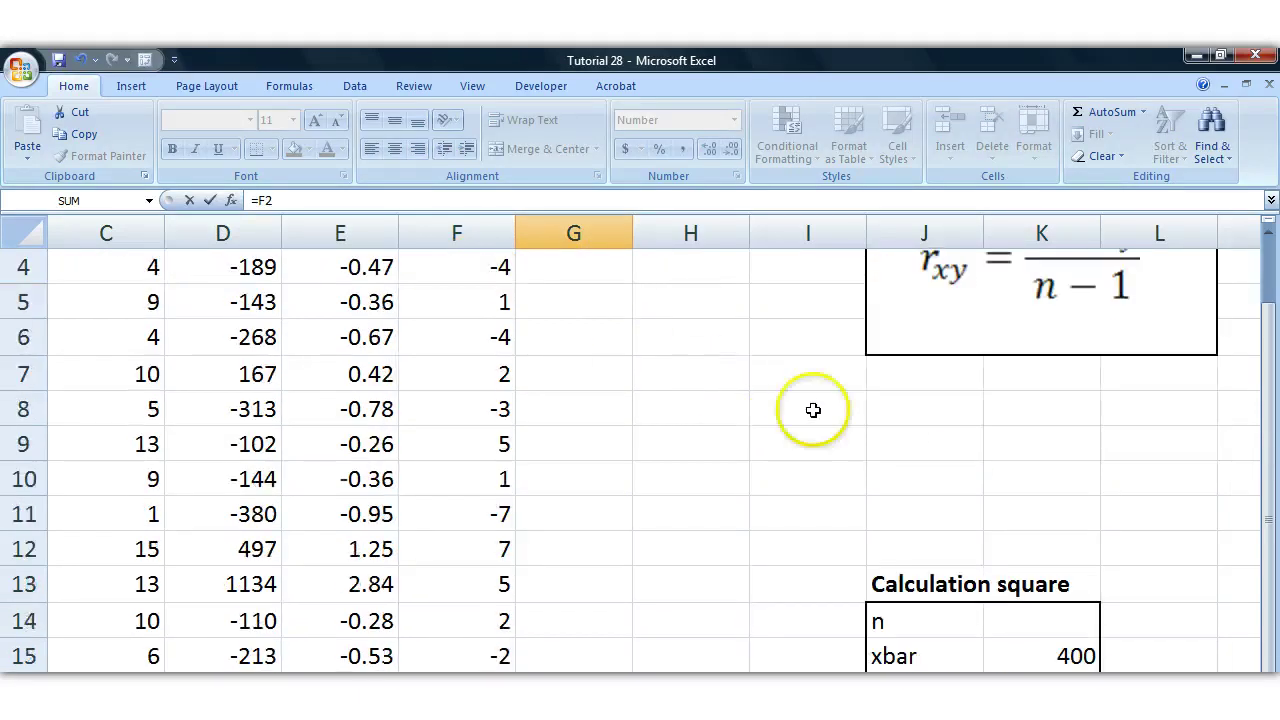
pyautogui.scroll(-3, 813, 410)
pyautogui.scroll(3, 540, 369)
pyautogui.write('-')
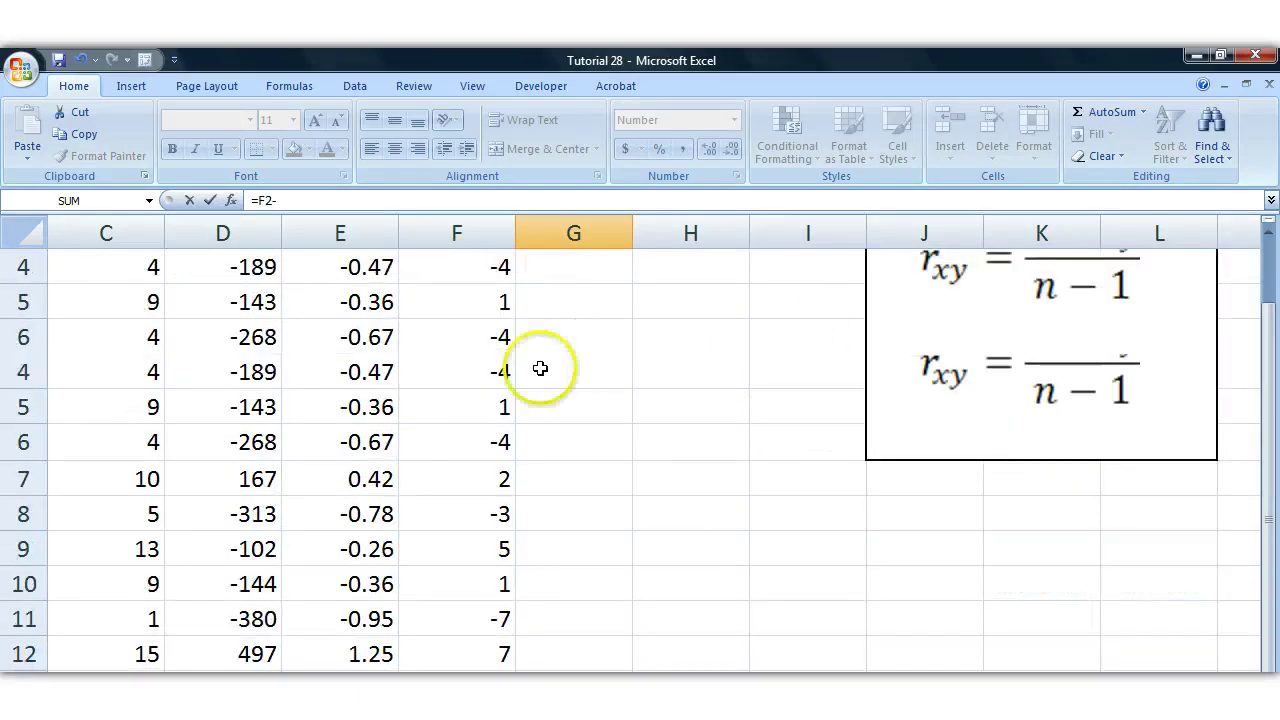
pyautogui.scroll(-2, 877, 427)
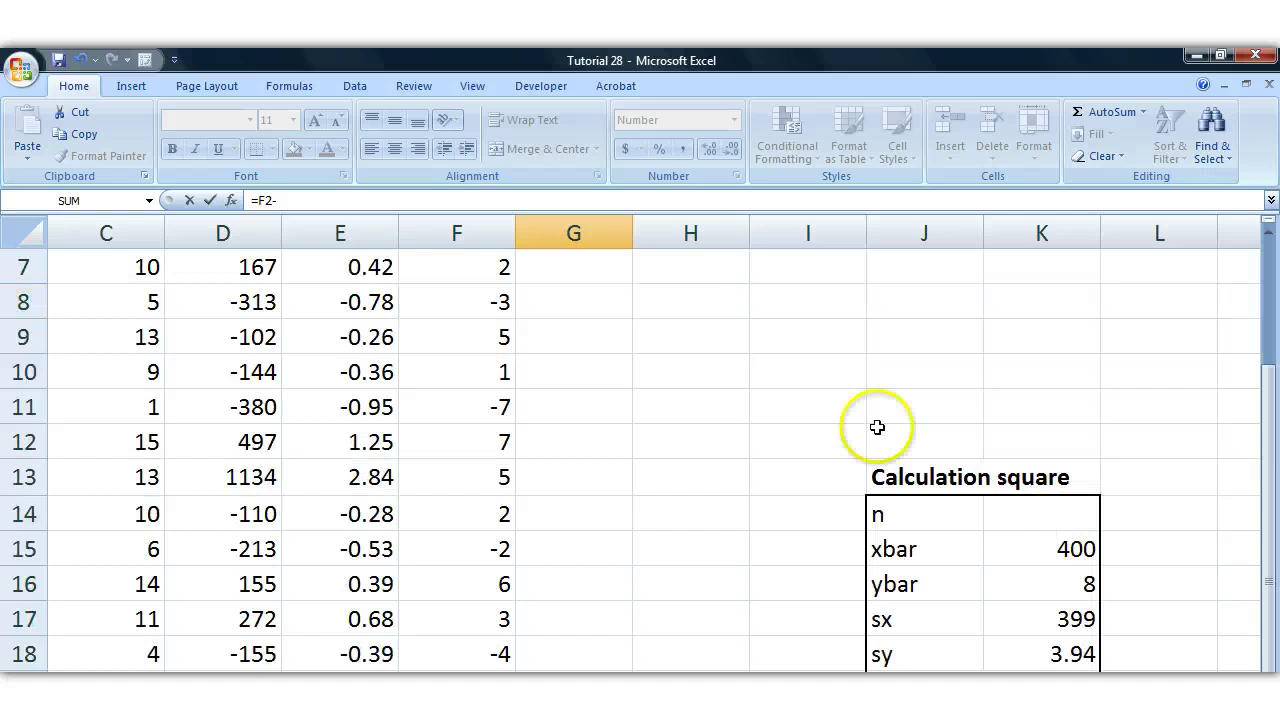
pyautogui.scroll(2, 860, 437)
pyautogui.press('BackSpace')
pyautogui.write('/')
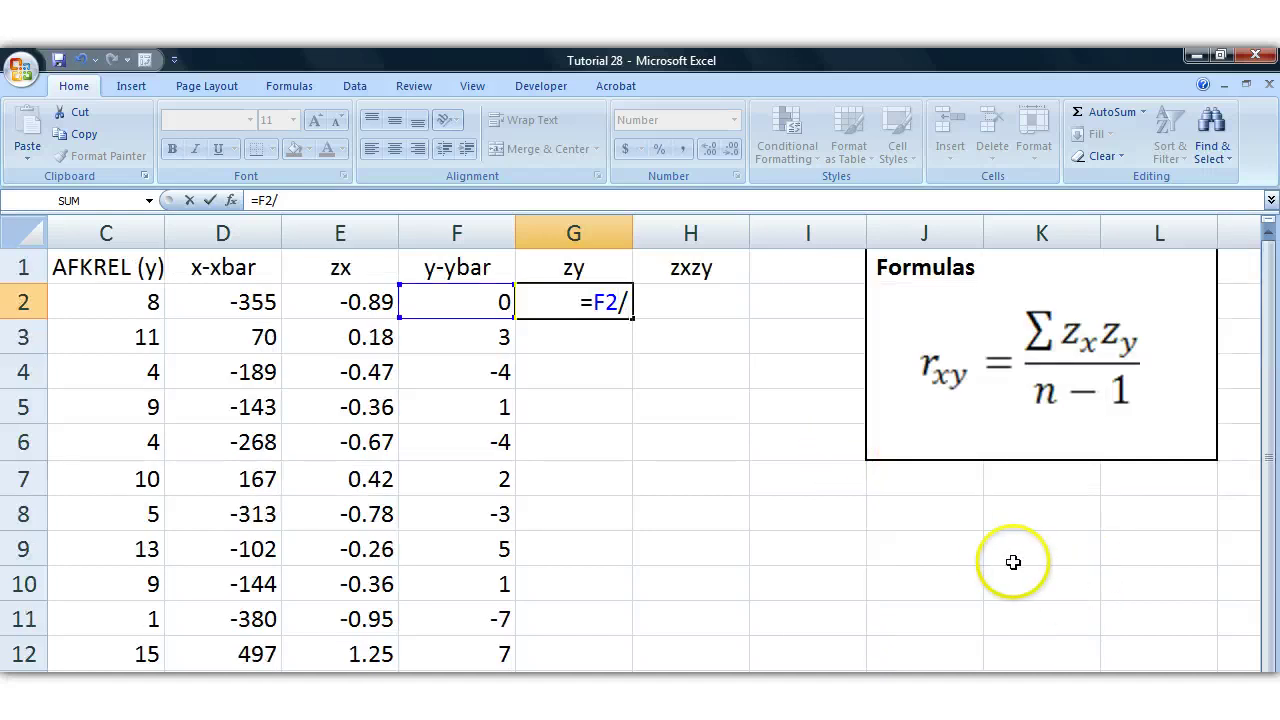
pyautogui.scroll(-4, 1006, 563)
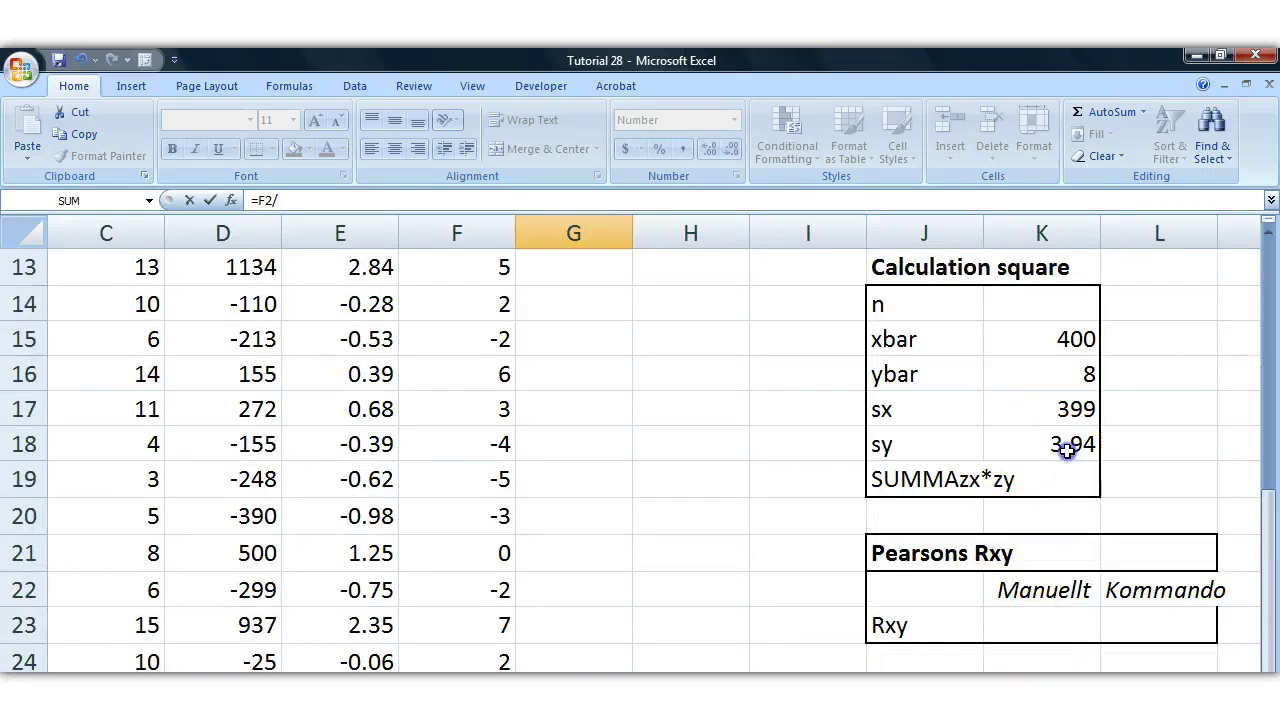
pyautogui.click(1060, 443)
pyautogui.scroll(4, 414, 451)
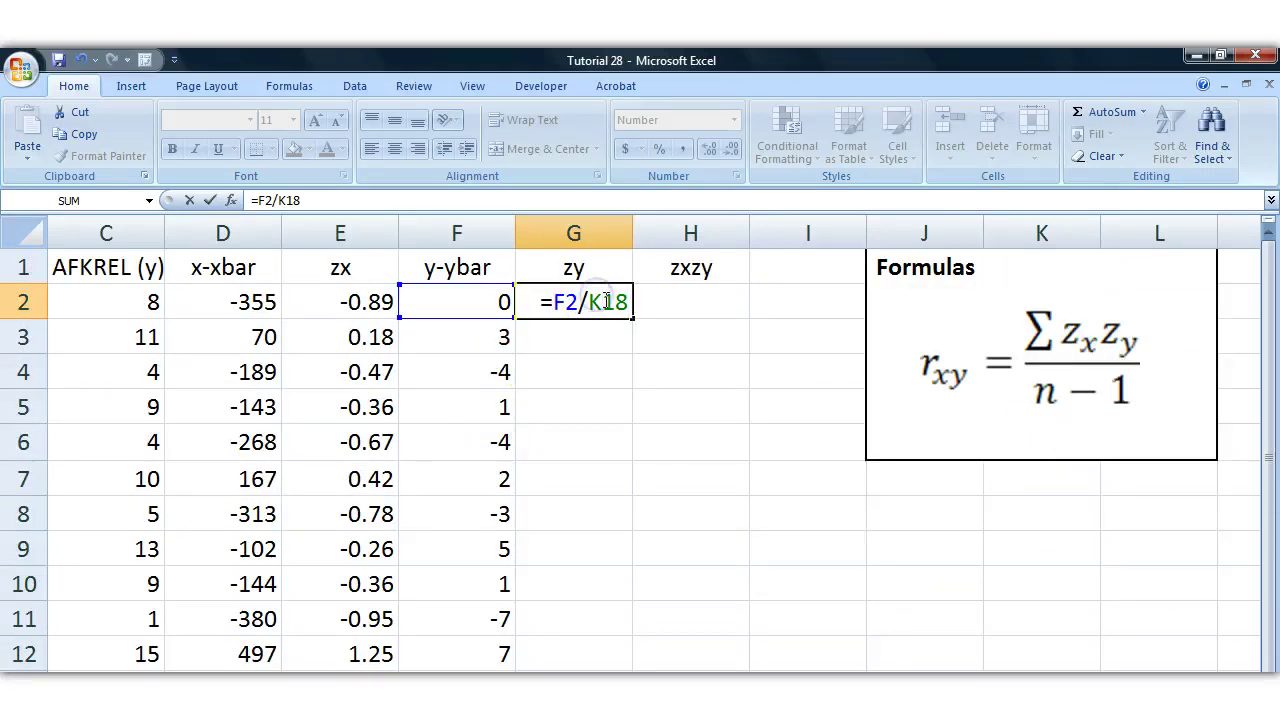
pyautogui.press('Return')
pyautogui.click(605, 301)
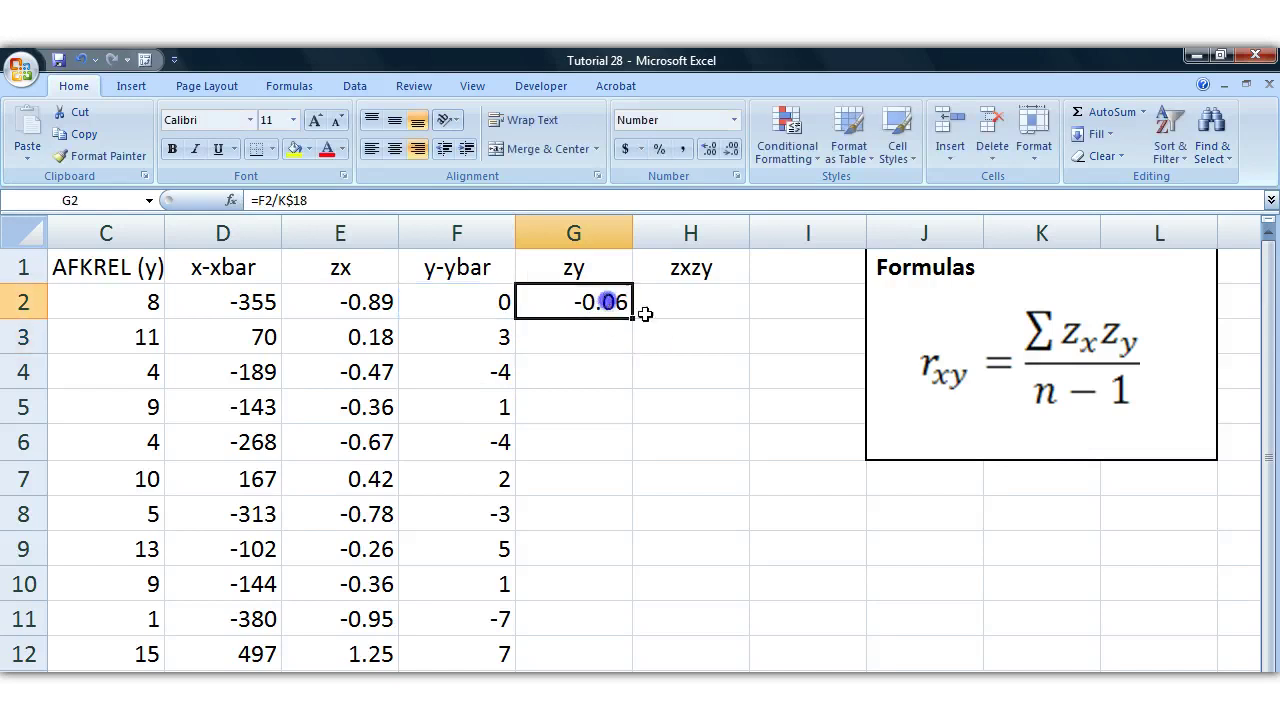
pyautogui.moveTo(630, 318); pyautogui.dragTo(630, 535)
# Sum the zy scores with =SUM(G2:G26) in cell G27 of the total row.
pyautogui.click(591, 553)
pyautogui.write('=')
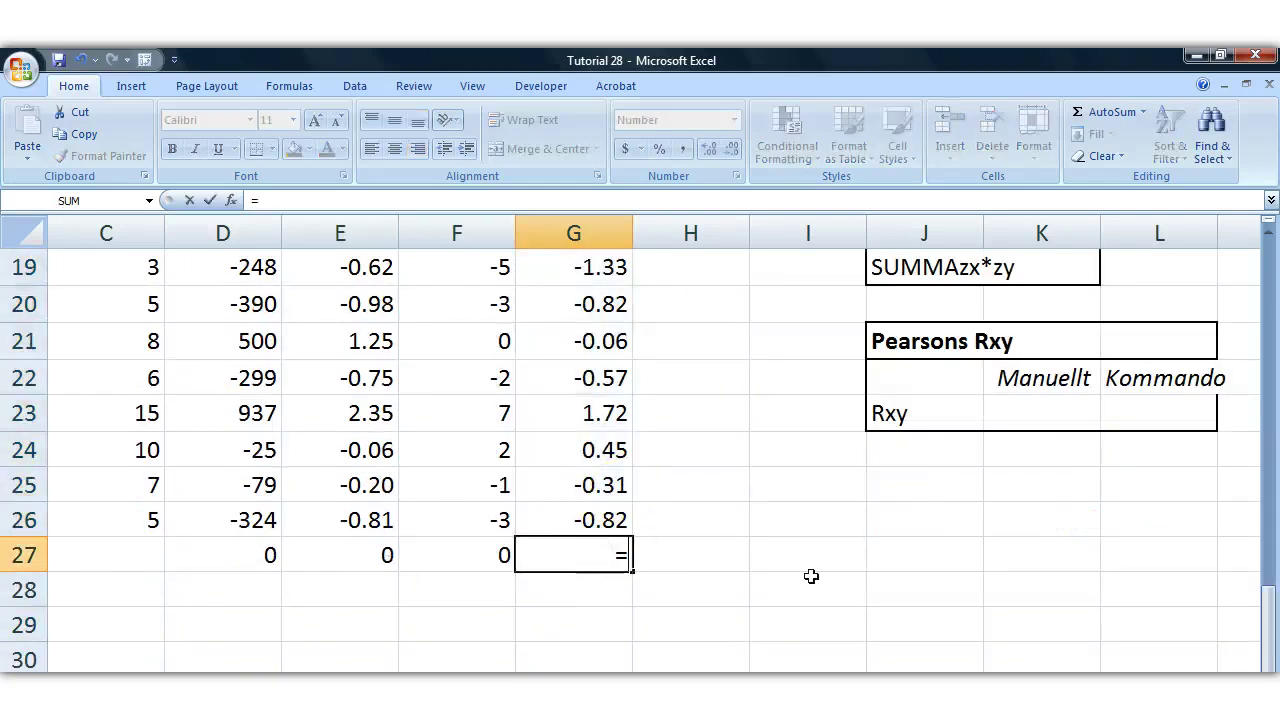
pyautogui.write('SUM/(')
pyautogui.press('BackSpace')
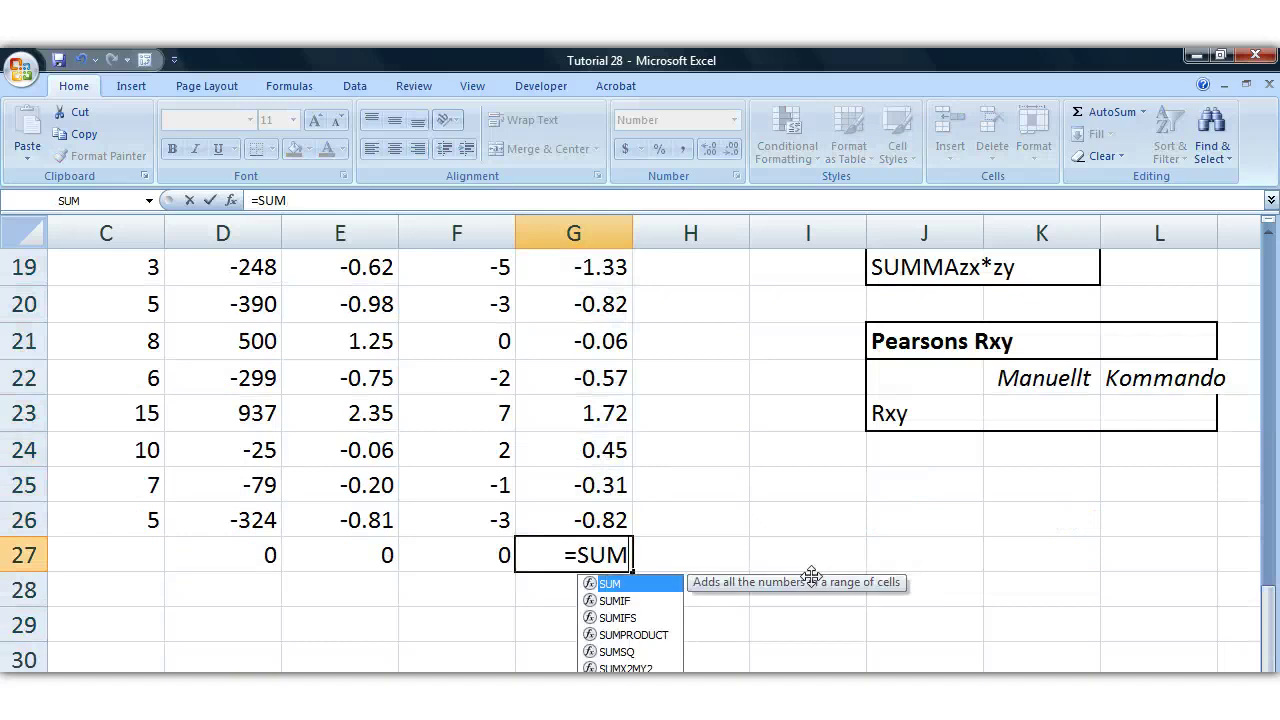
pyautogui.write('(')
pyautogui.moveTo(600, 517); pyautogui.dragTo(573, 306)
pyautogui.scroll(-1, 773, 440)
pyautogui.press('Return')
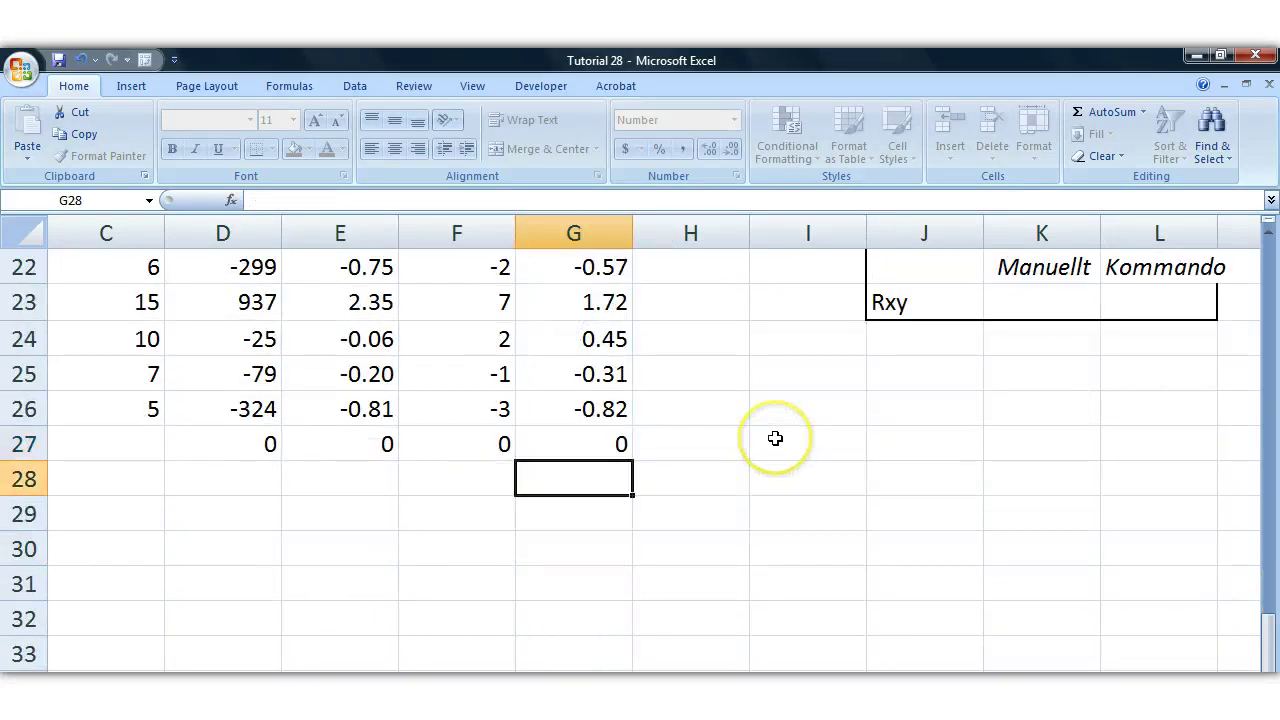
pyautogui.click(604, 450)
# Examine the zy scores in column G and the rxy formula picture in the Formulas box.
pyautogui.scroll(7, 617, 539)
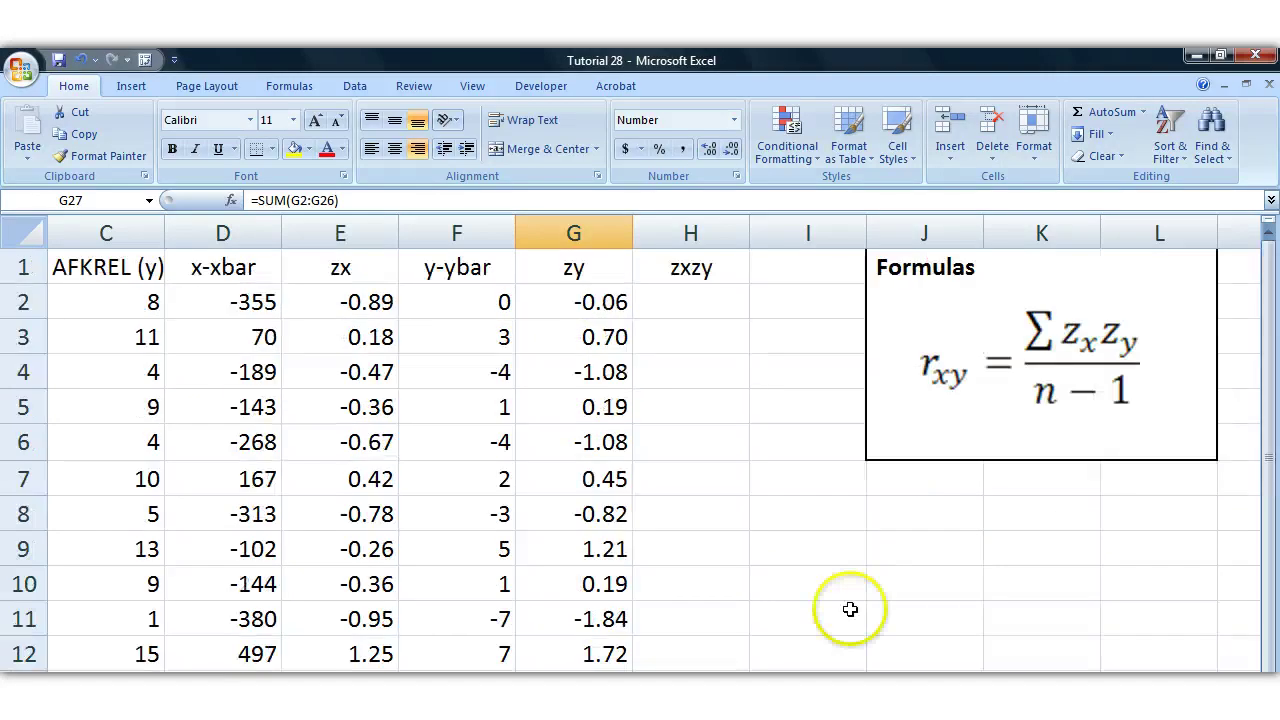
pyautogui.scroll(-5, 714, 574)
pyautogui.scroll(5, 714, 574)
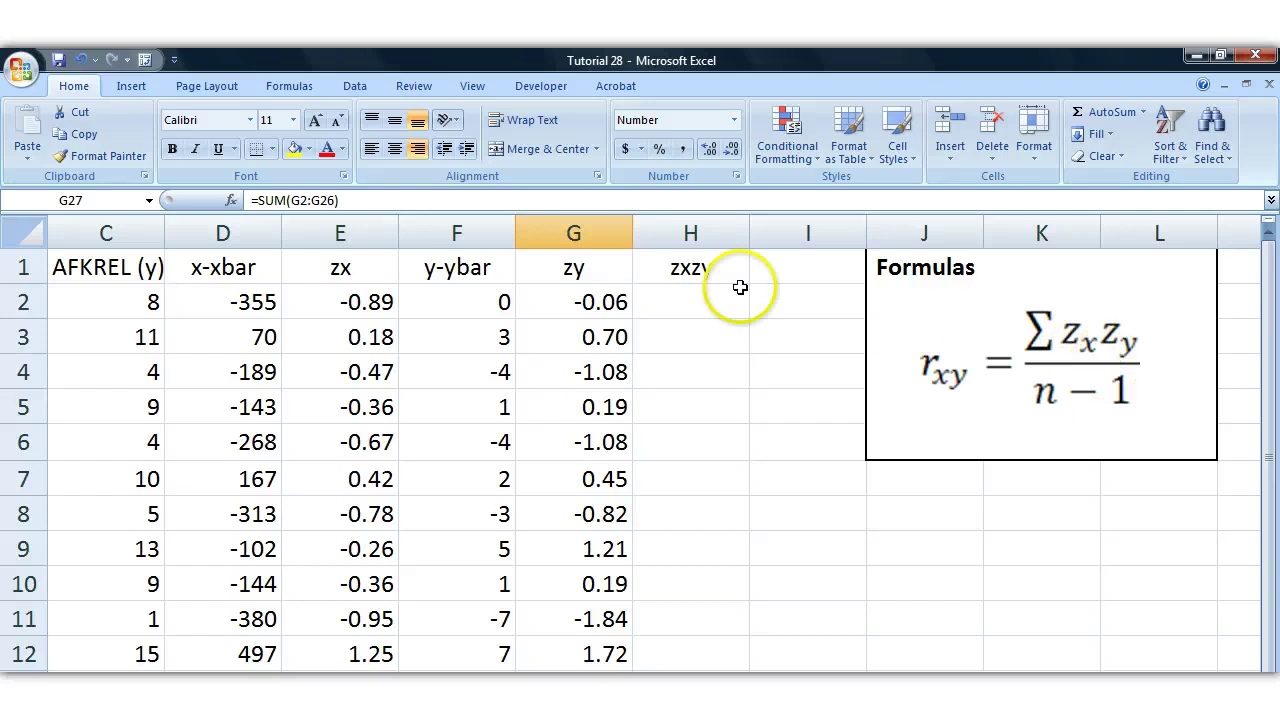
pyautogui.moveTo(600, 320); pyautogui.dragTo(600, 513)
pyautogui.click(707, 410)
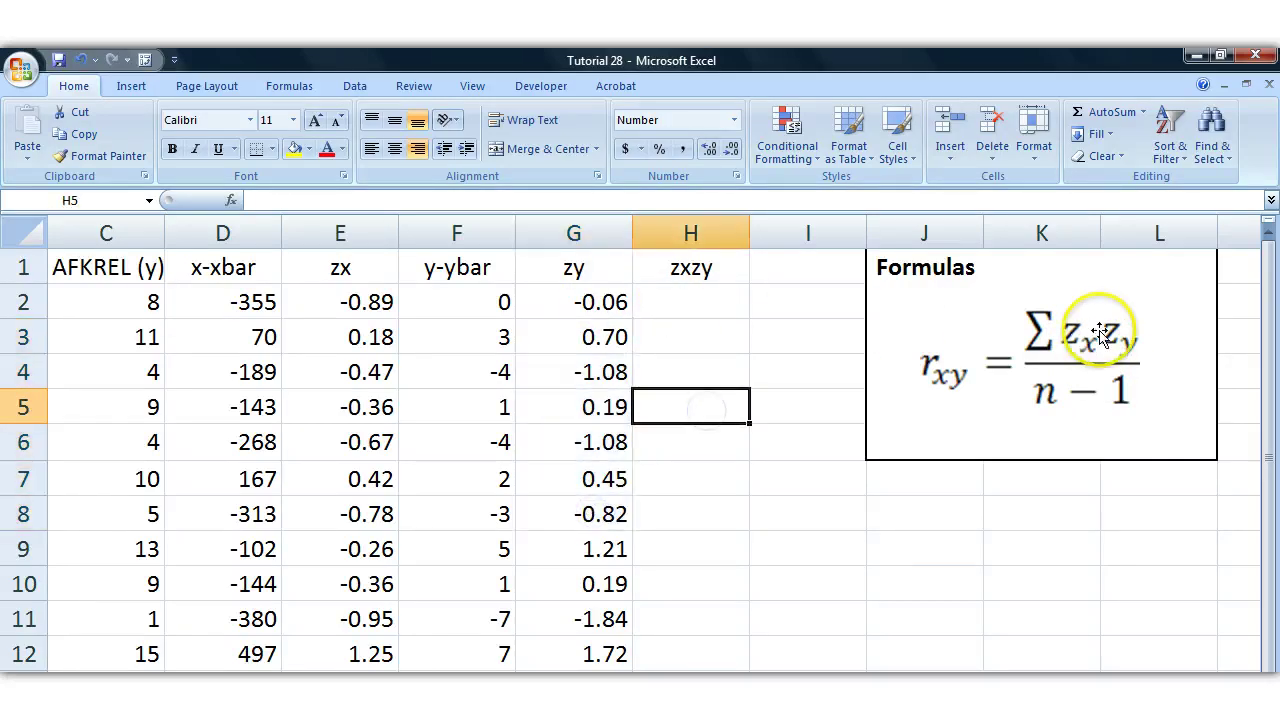
pyautogui.click(1092, 336)
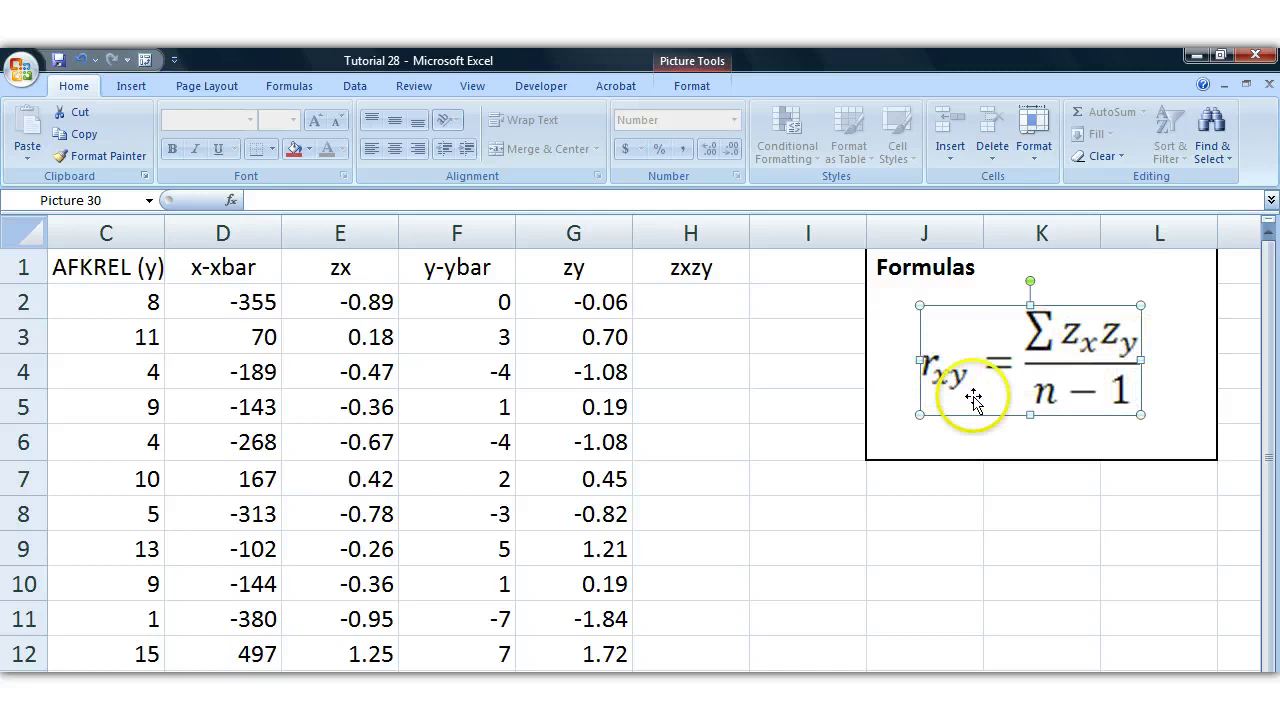
# Compare the zx and zy scores in the first data rows against the rxy formula.
pyautogui.click(738, 411)
pyautogui.click(250, 307)
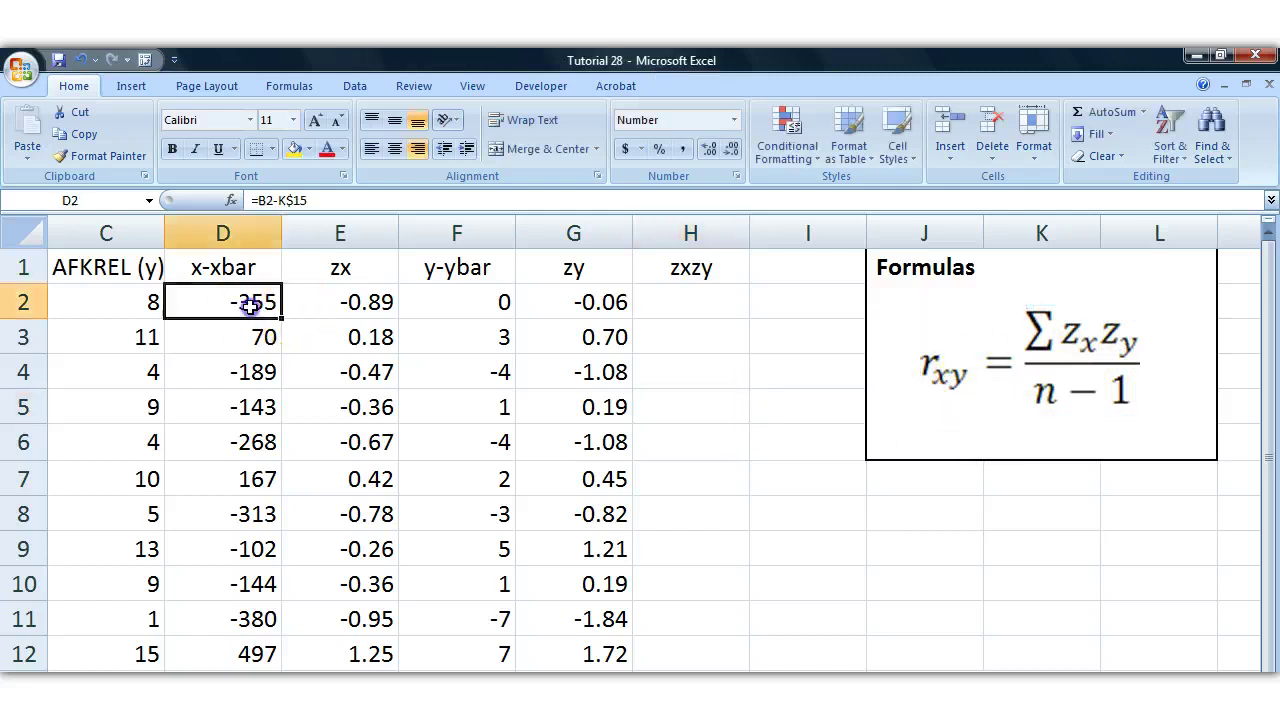
pyautogui.click(337, 314)
pyautogui.click(588, 307)
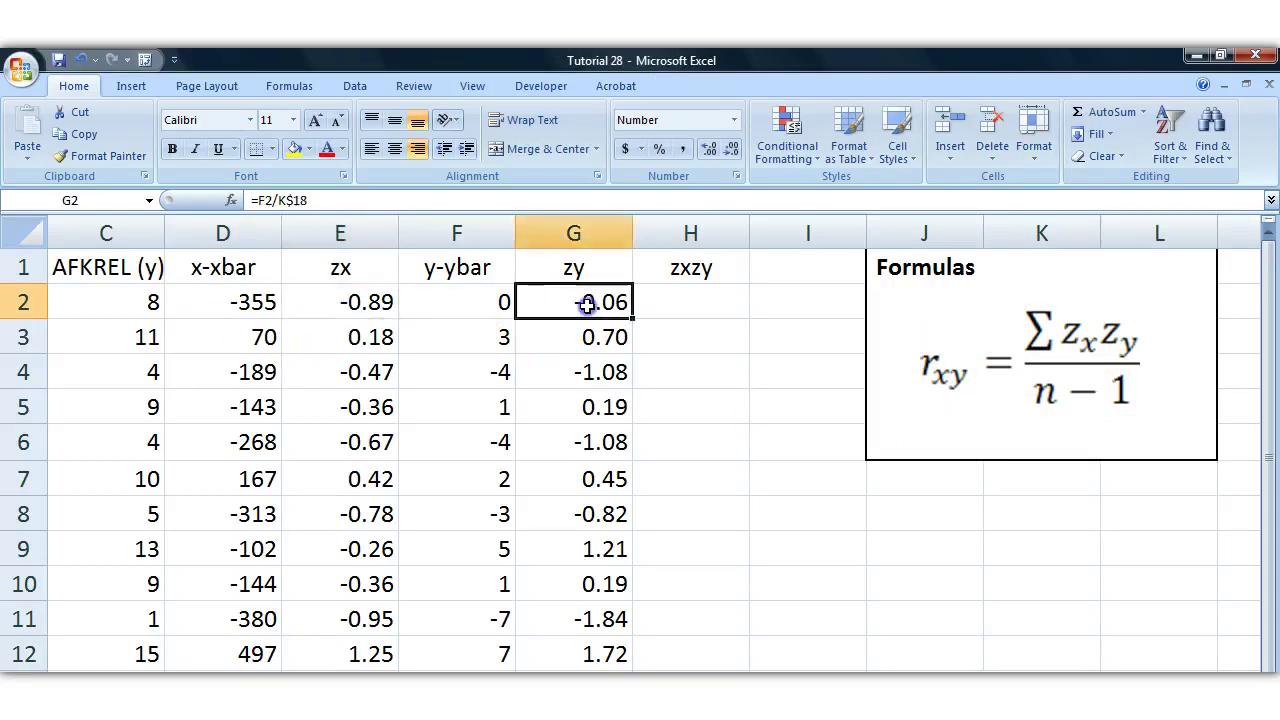
pyautogui.click(343, 310)
pyautogui.click(586, 331)
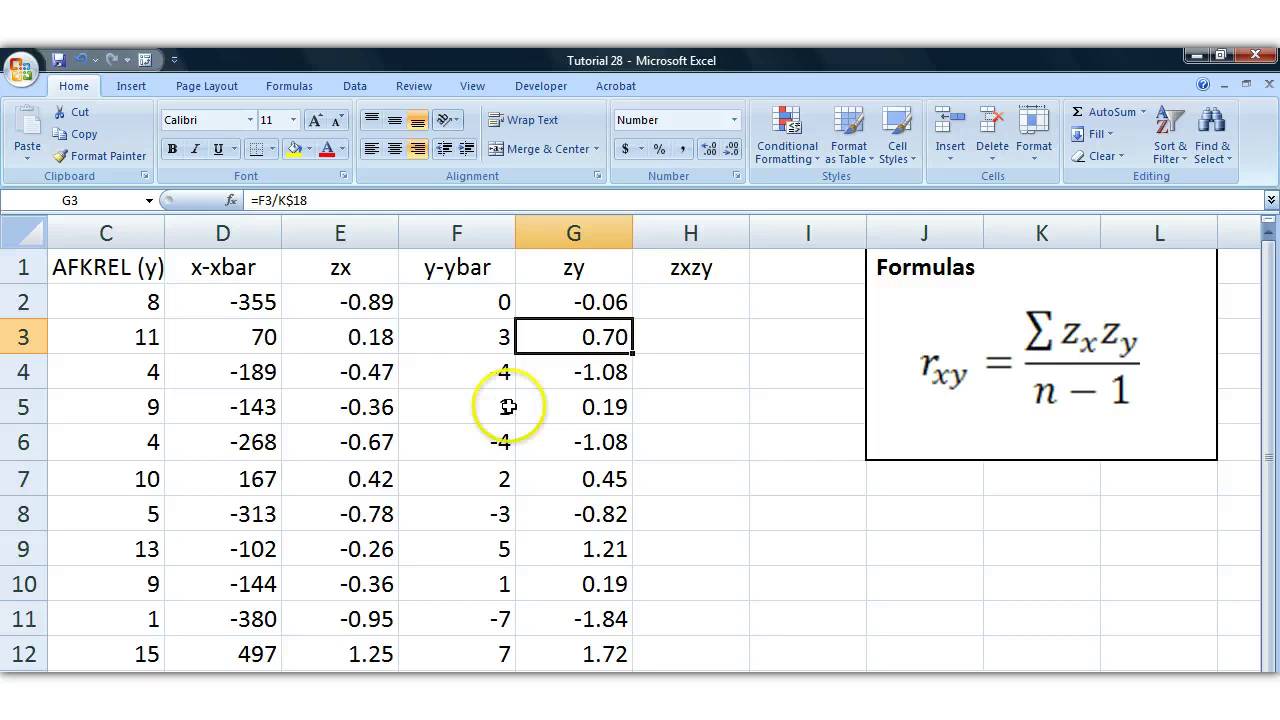
# Compute the zxzy products by entering =E2*G2 in cell H2 and filling the formula down to H26.
pyautogui.click(700, 318)
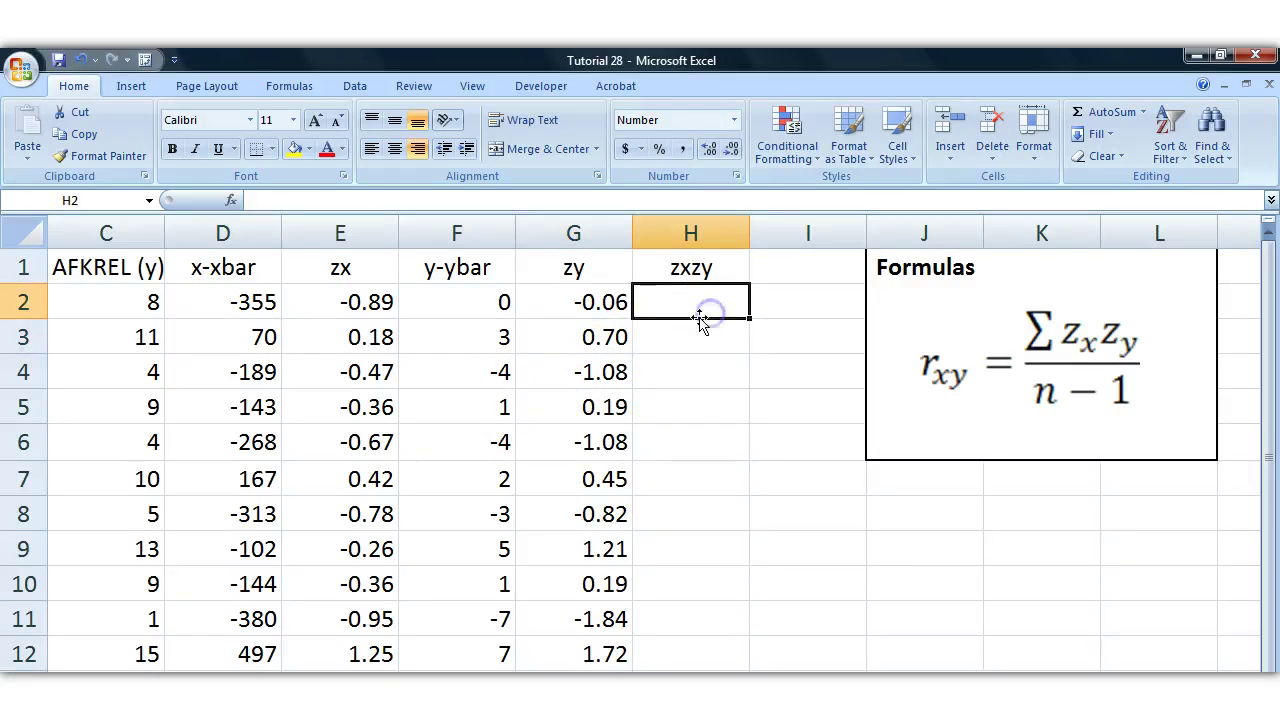
pyautogui.write('=')
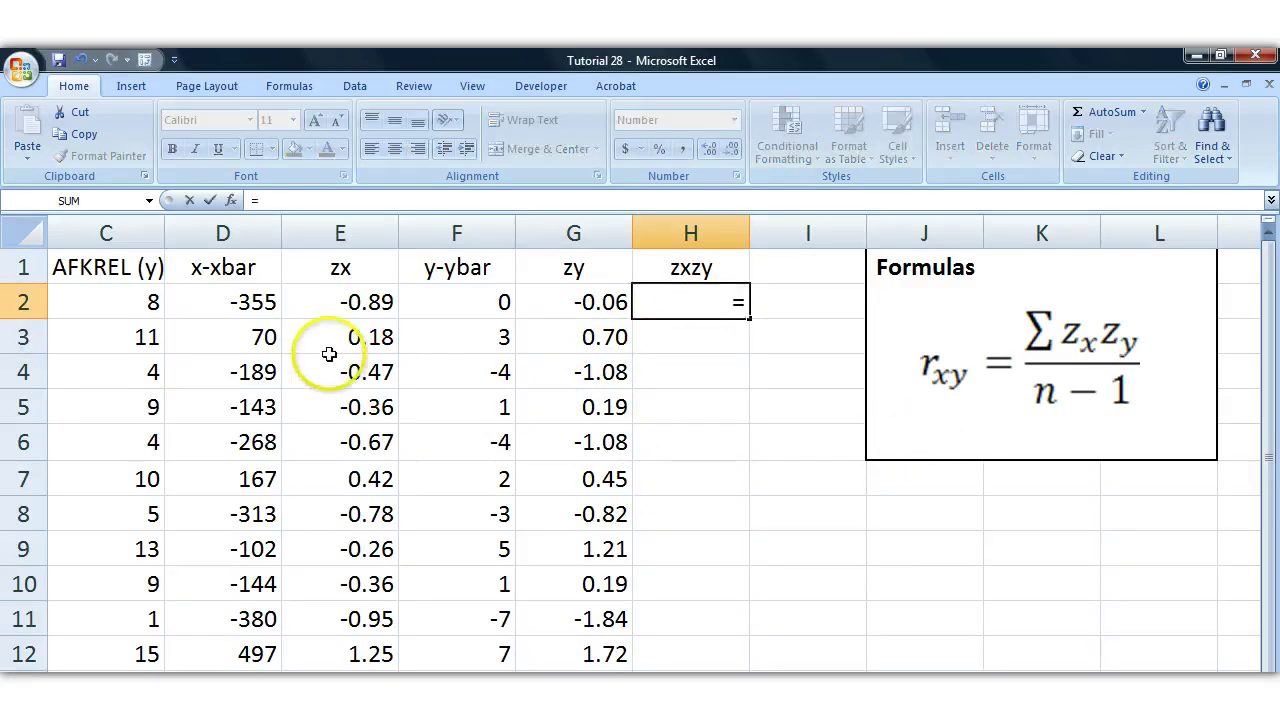
pyautogui.click(340, 312)
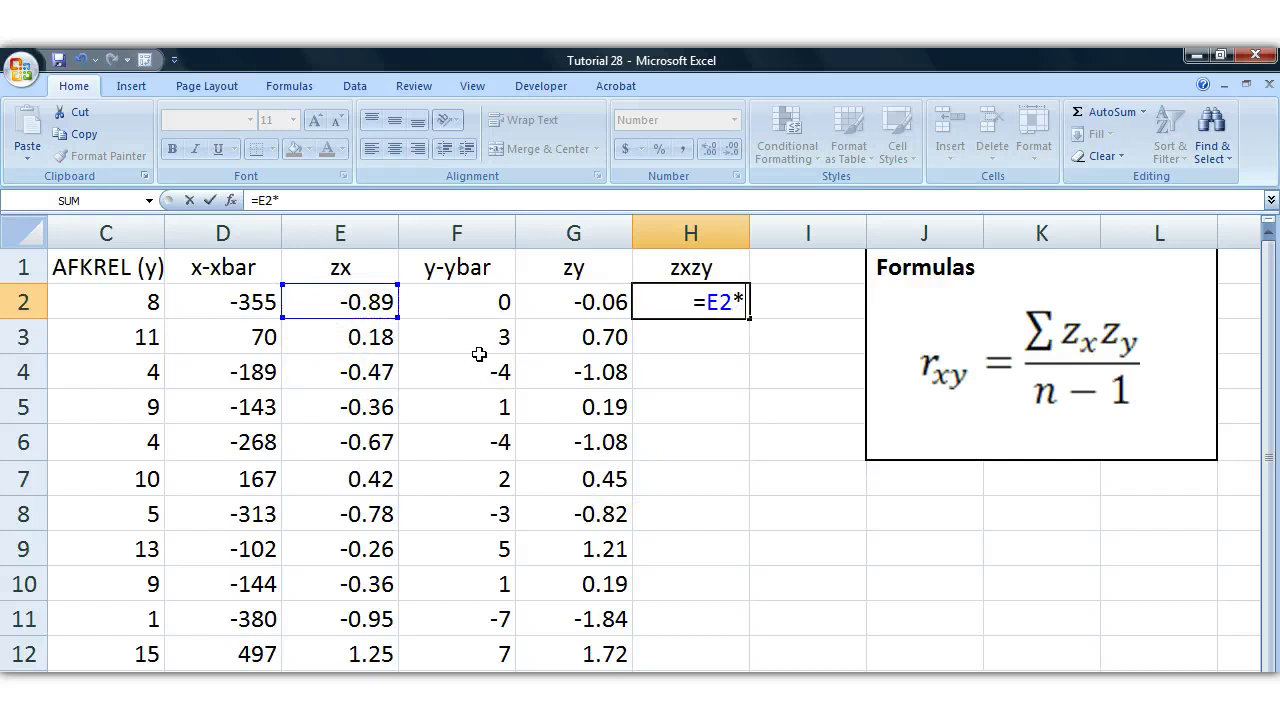
pyautogui.press('Return')
pyautogui.click(706, 300)
pyautogui.moveTo(749, 318); pyautogui.dragTo(777, 651)
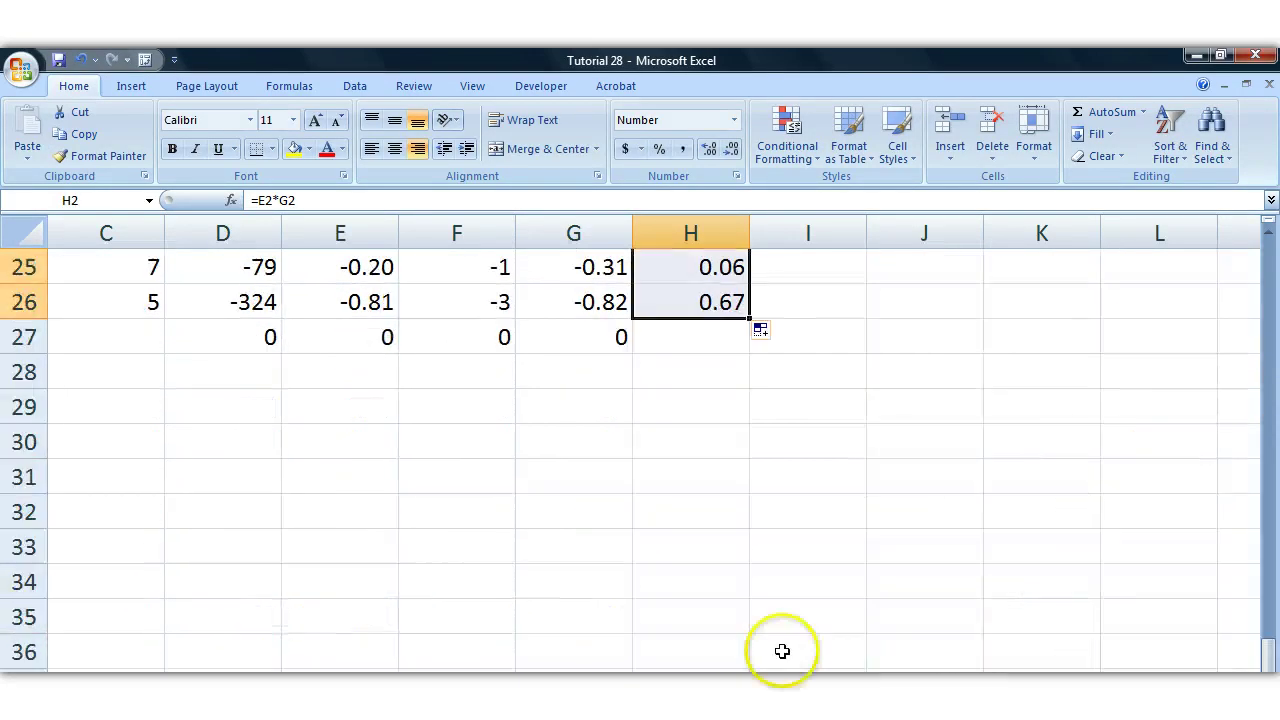
# Sum the zxzy products with =SUM(H2:H26) in cell H27 of the total row.
pyautogui.click(686, 343)
pyautogui.scroll(1, 886, 520)
pyautogui.write('=SUM(')
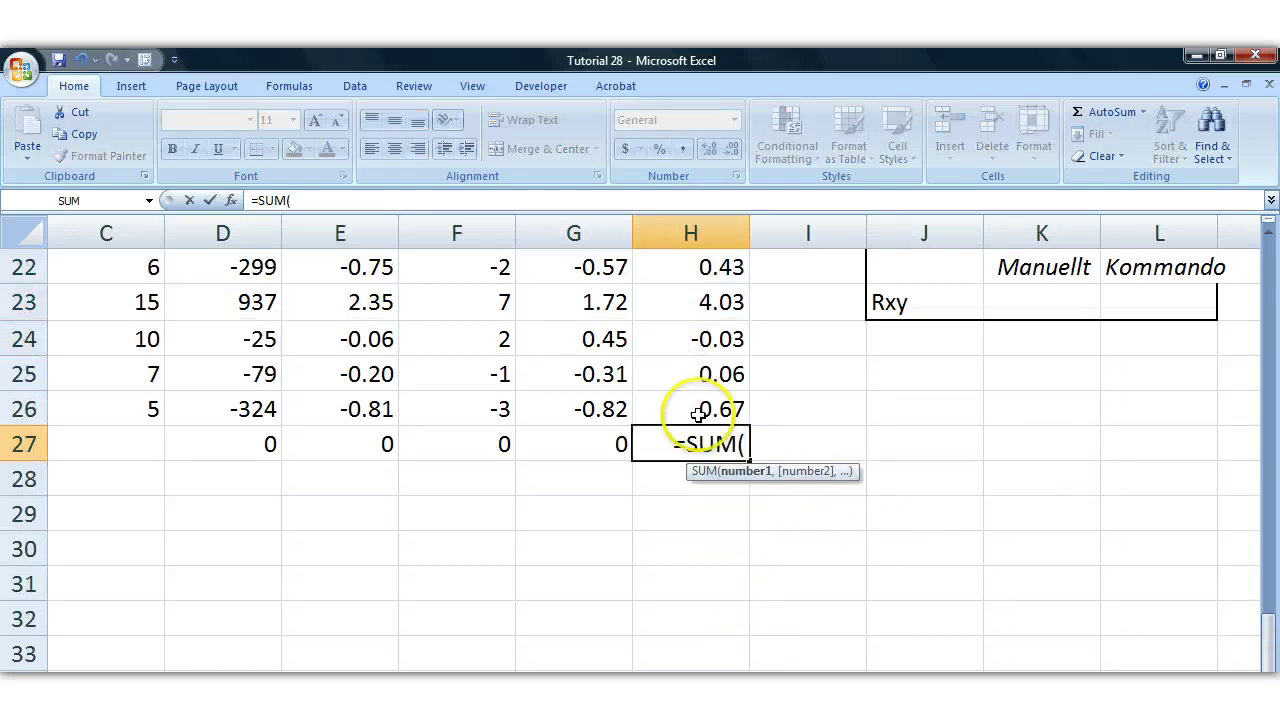
pyautogui.moveTo(697, 415); pyautogui.dragTo(666, 294)
pyautogui.scroll(-6, 769, 469)
pyautogui.scroll(-2, 775, 469)
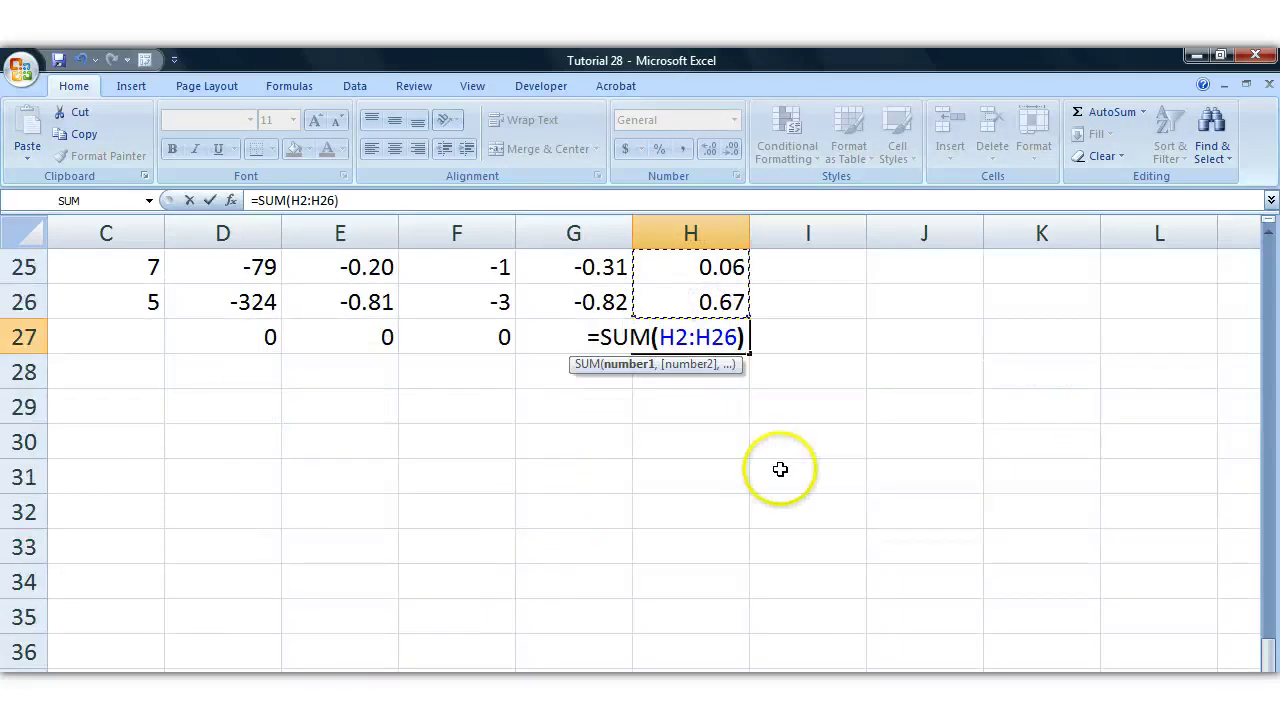
pyautogui.write(')')
pyautogui.press('Return')
pyautogui.click(714, 337)
pyautogui.scroll(1, 755, 446)
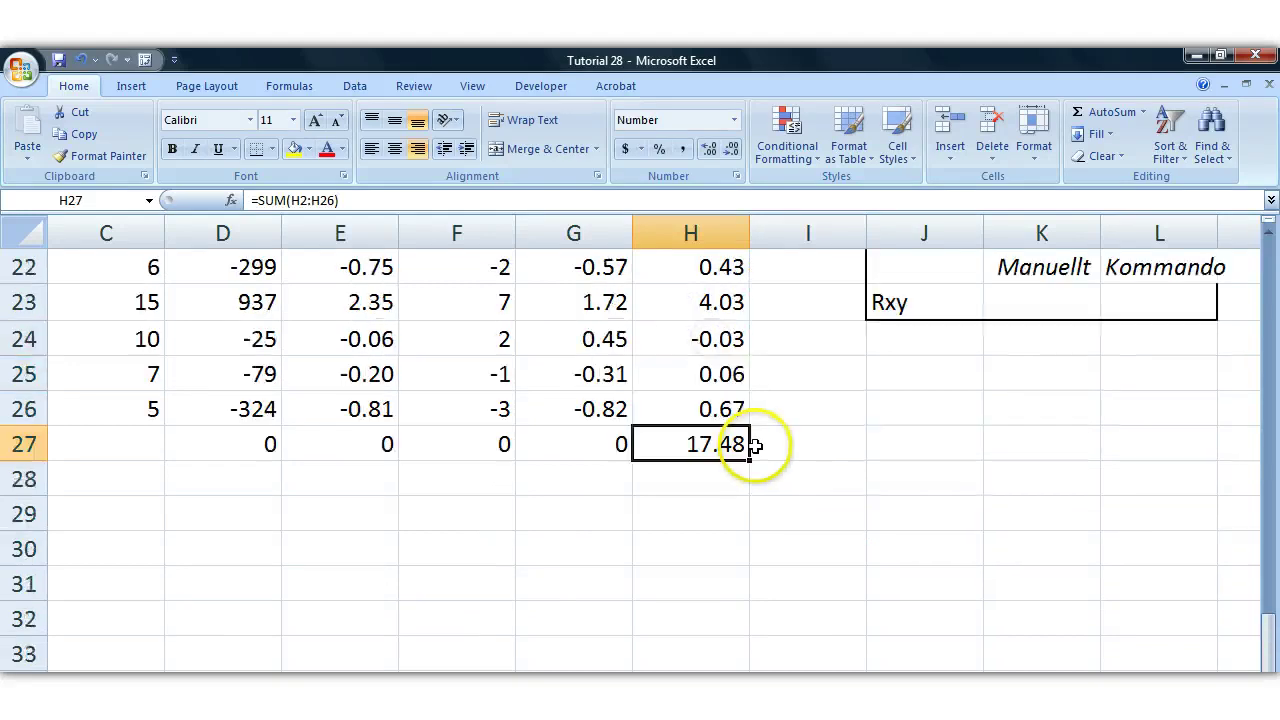
# Examine the individual zxzy products in column H from row 2 to row 11.
pyautogui.scroll(7, 755, 446)
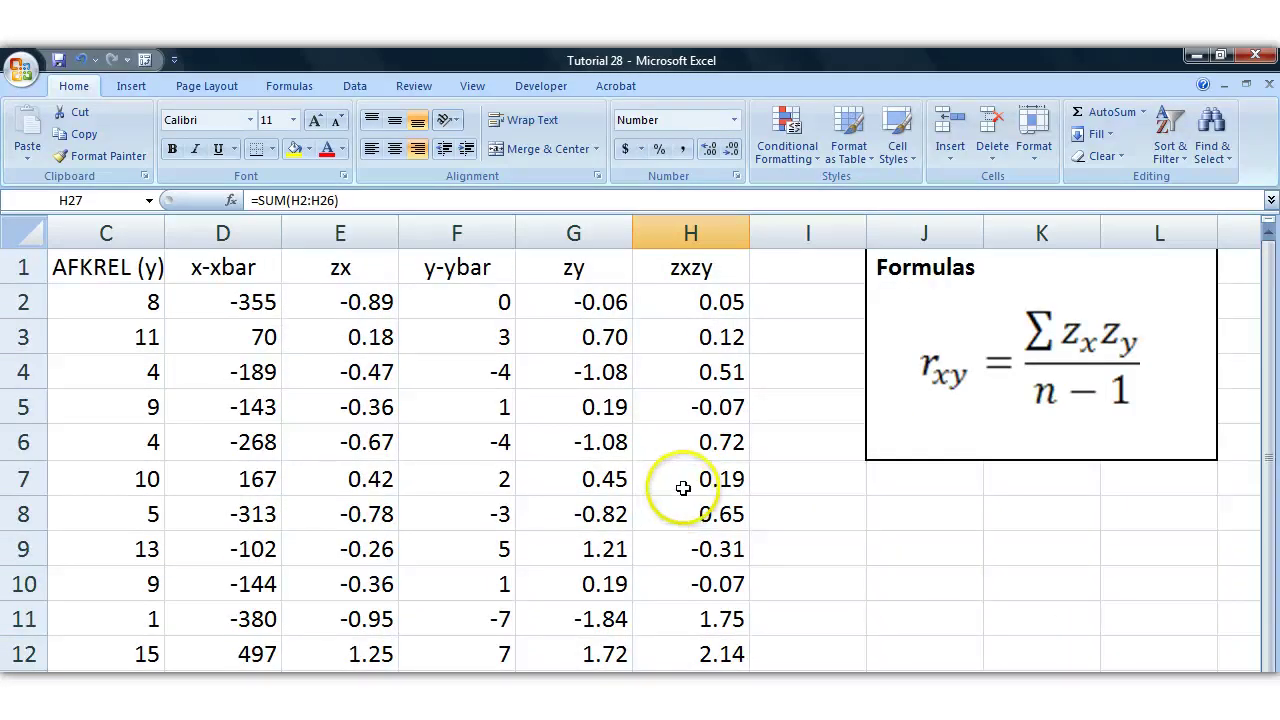
pyautogui.moveTo(690, 300); pyautogui.dragTo(707, 601)
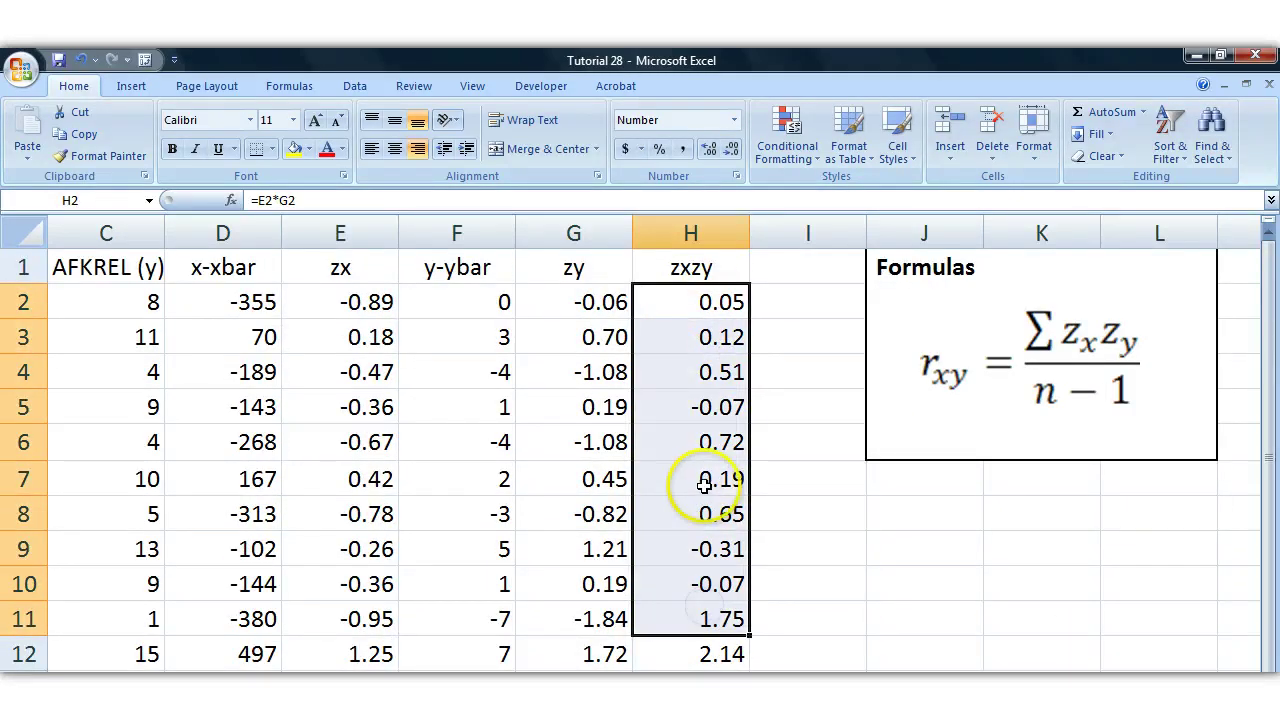
pyautogui.click(693, 365)
pyautogui.click(694, 300)
pyautogui.click(726, 370)
pyautogui.click(720, 513)
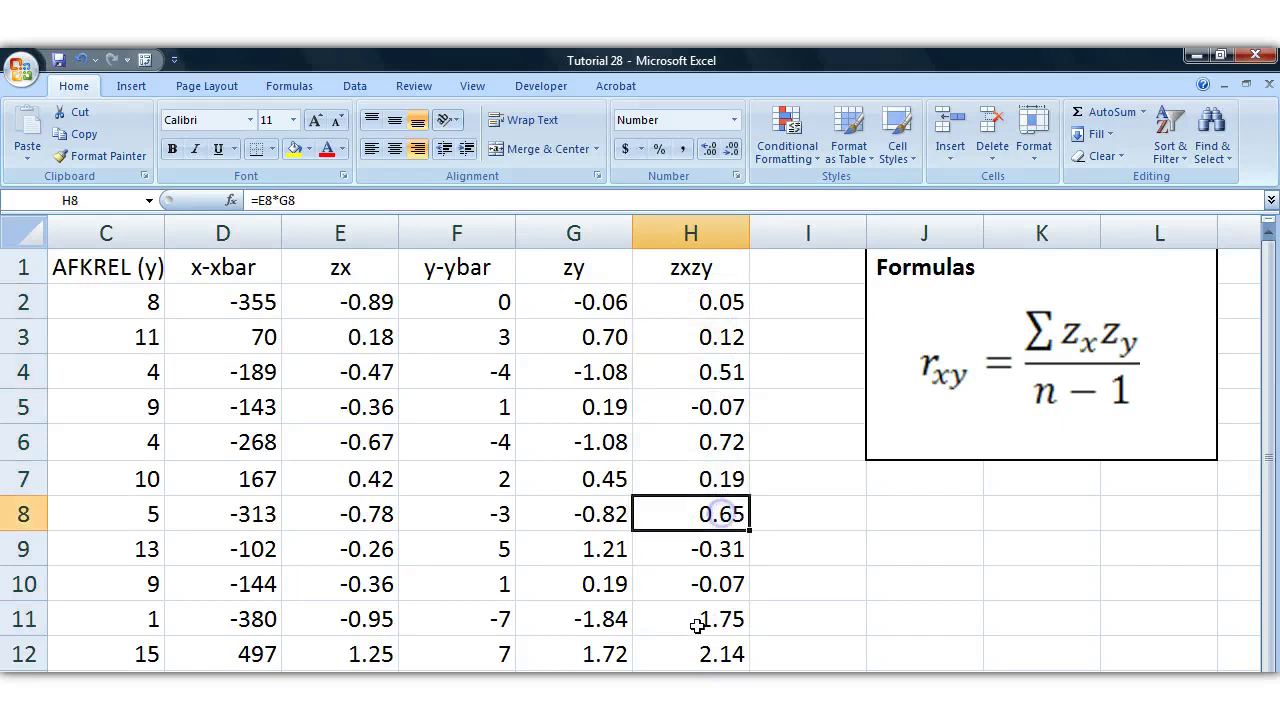
pyautogui.click(697, 625)
pyautogui.click(707, 428)
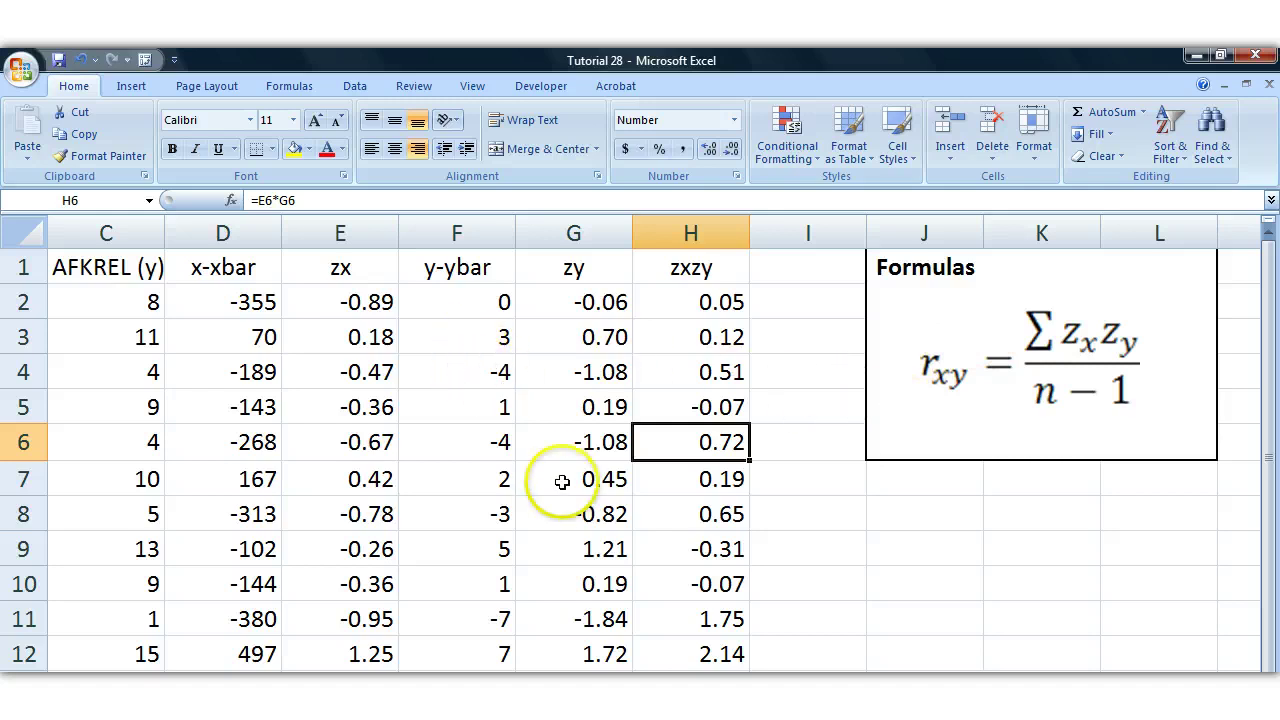
# Examine how the zx and zy scores in rows 4 and 3 determine the sign of their zxzy products.
pyautogui.click(567, 376)
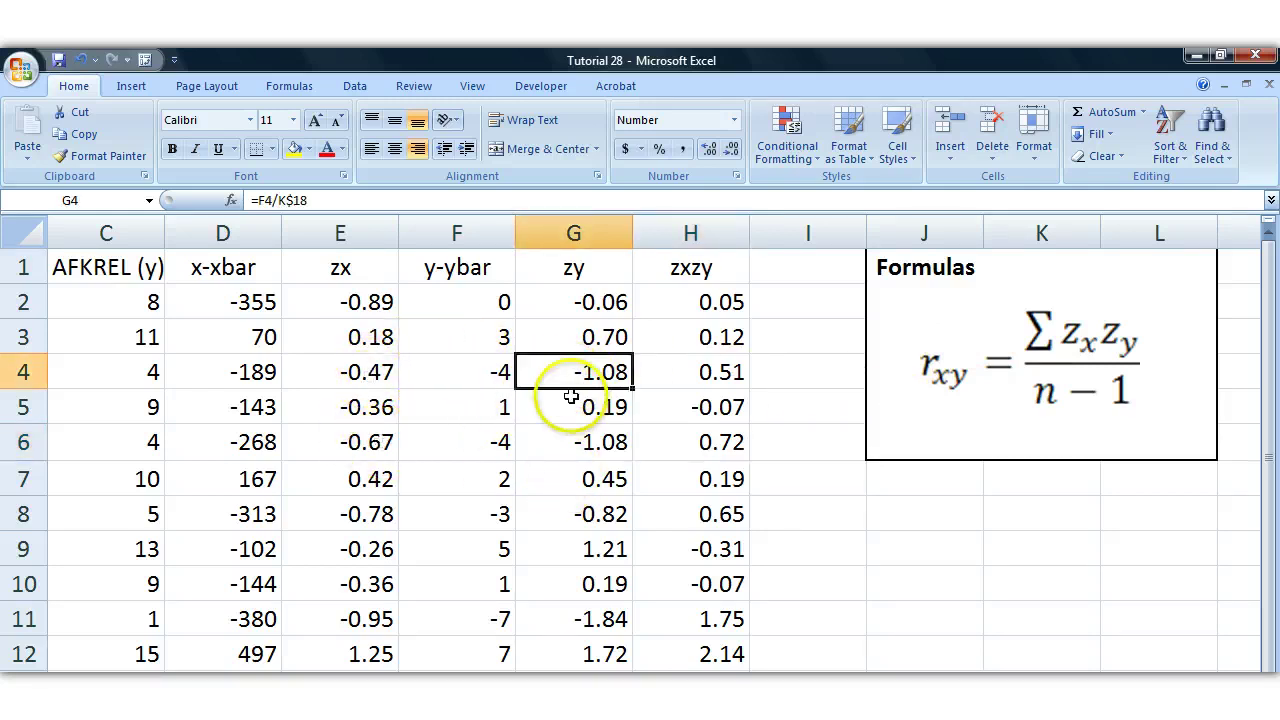
pyautogui.click(343, 377)
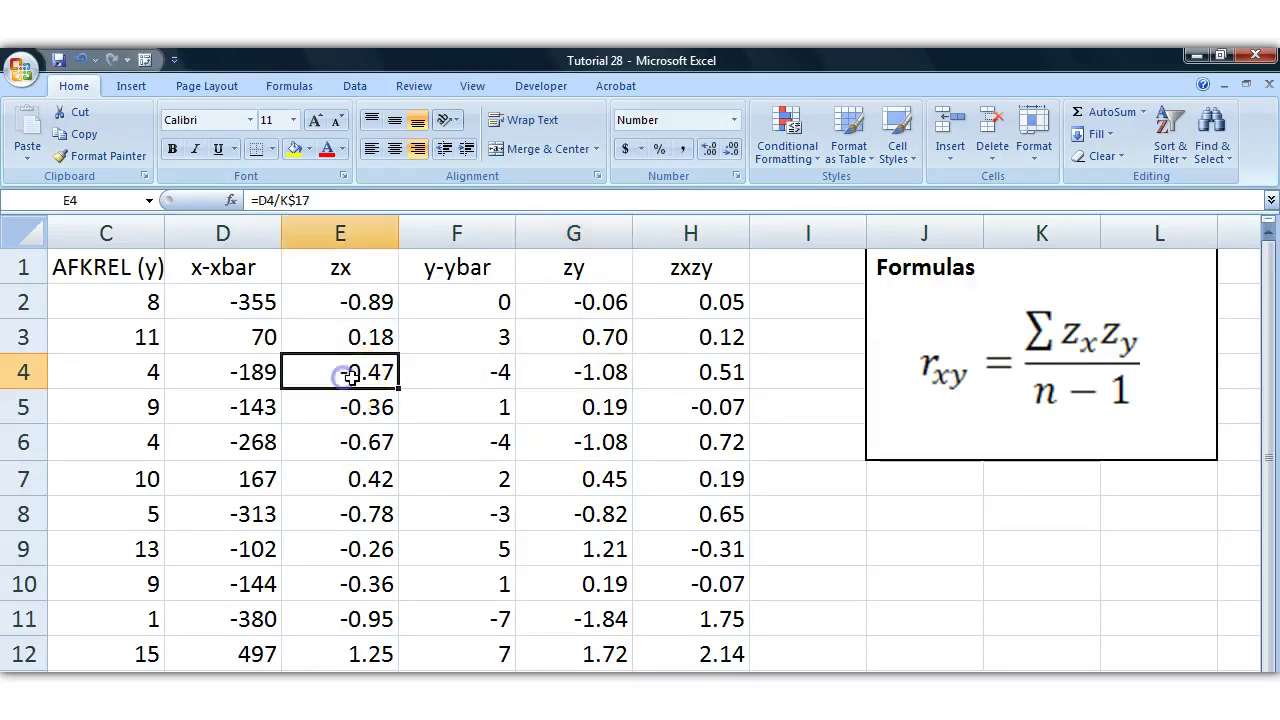
pyautogui.click(603, 384)
pyautogui.click(716, 371)
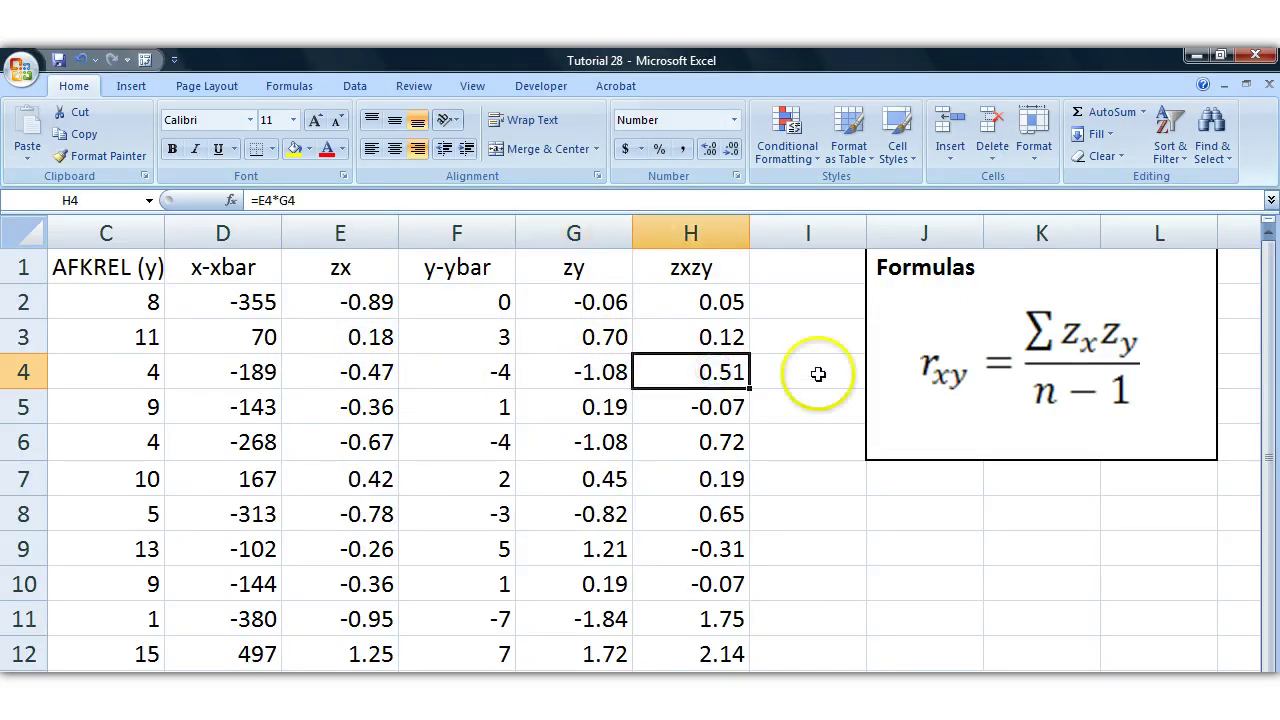
pyautogui.click(368, 338)
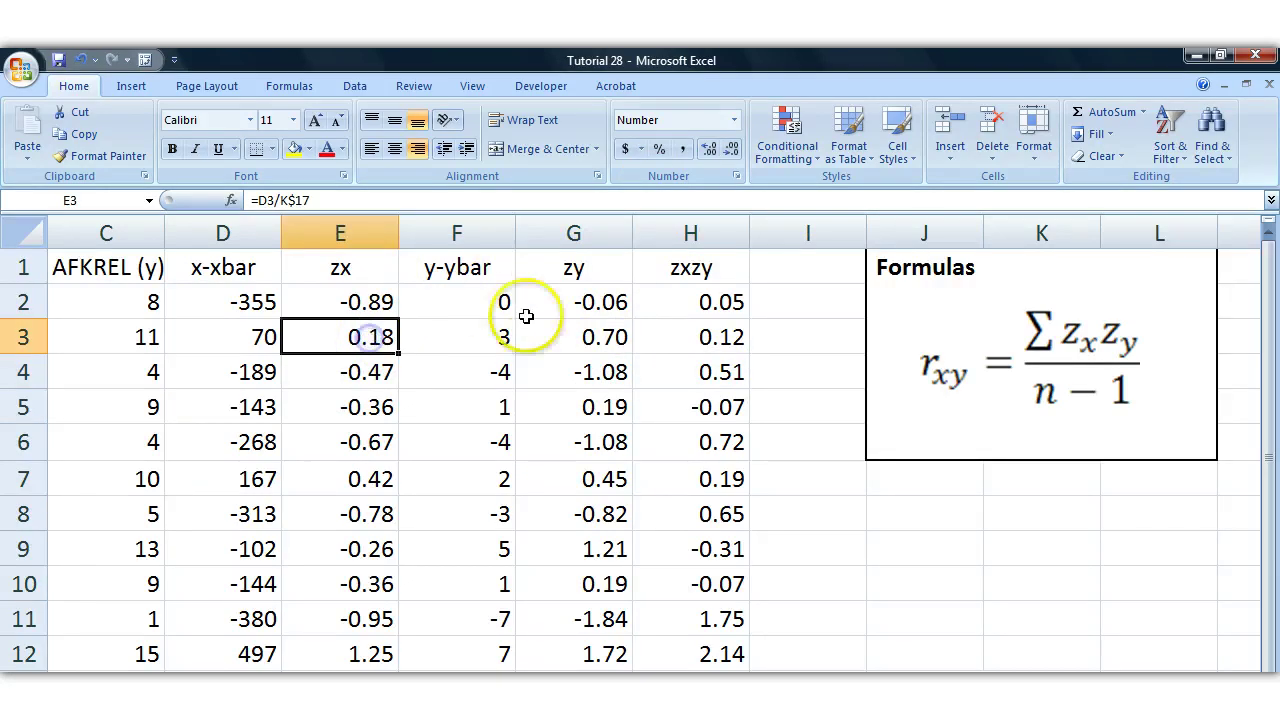
pyautogui.click(580, 333)
pyautogui.click(688, 330)
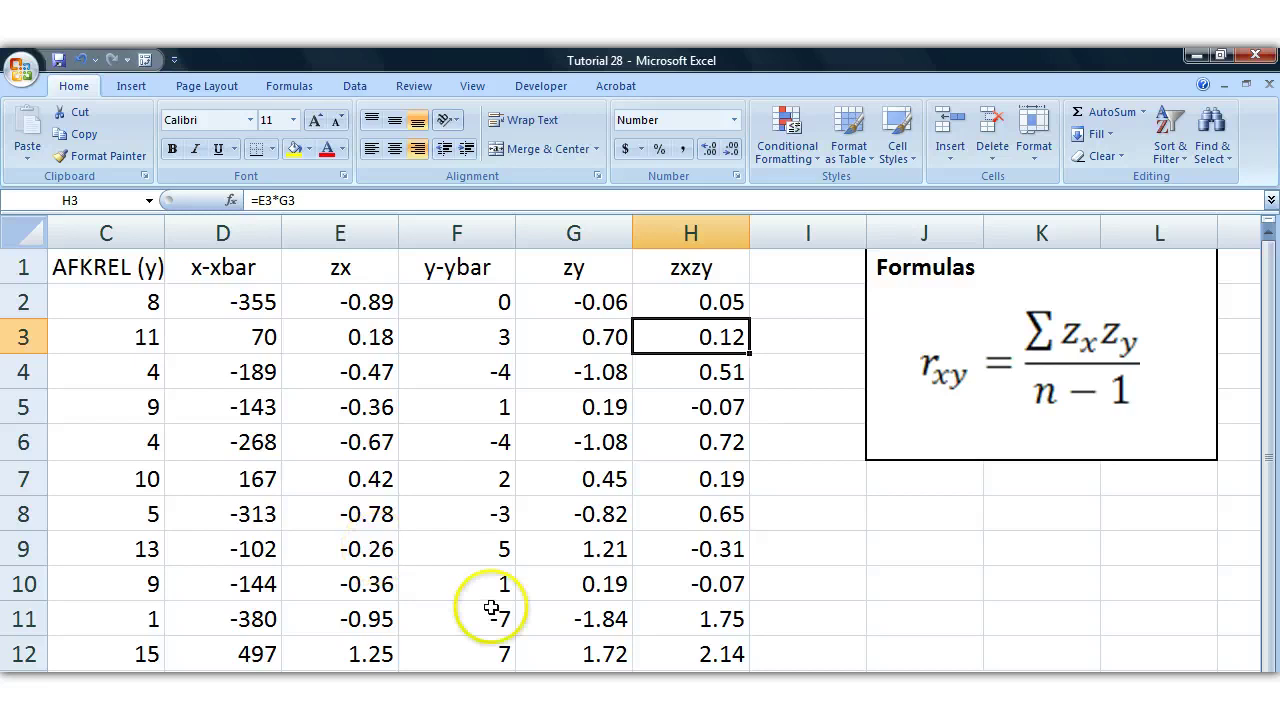
# Compare the zx and zy scores in row 9 with their zxzy product in cell H9.
pyautogui.click(343, 556)
pyautogui.click(575, 556)
pyautogui.click(392, 550)
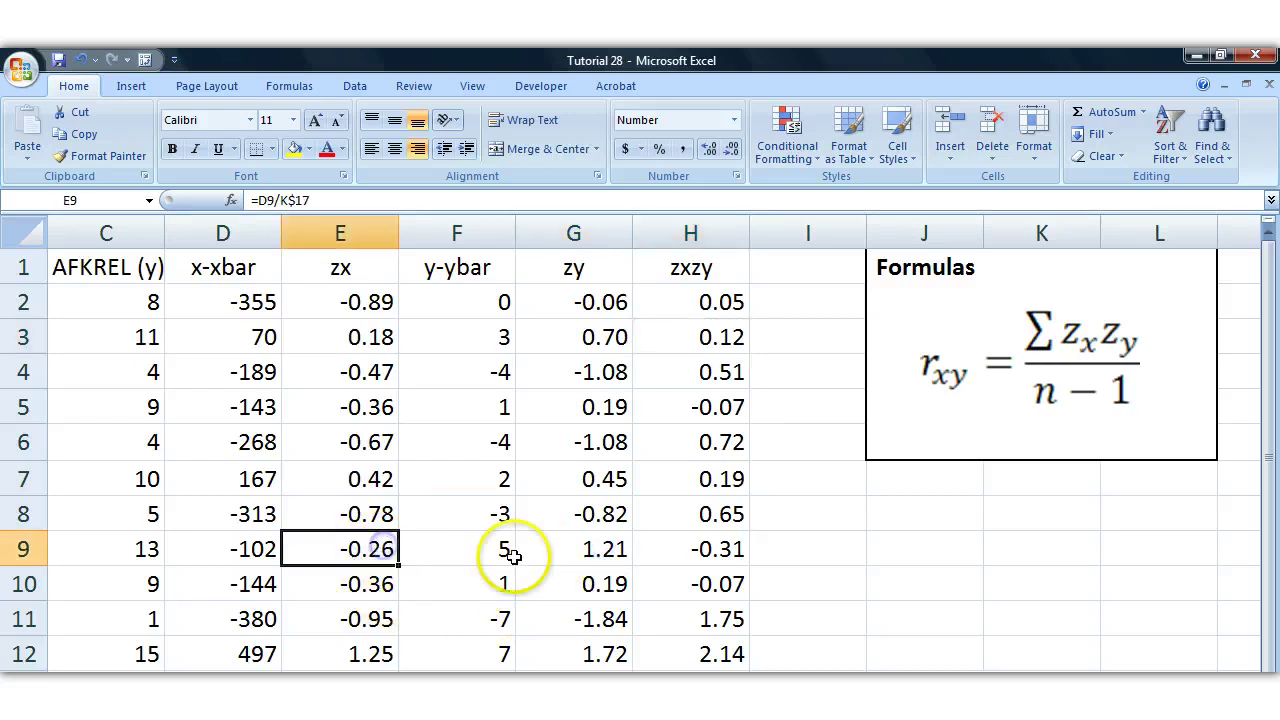
pyautogui.click(576, 550)
pyautogui.click(375, 551)
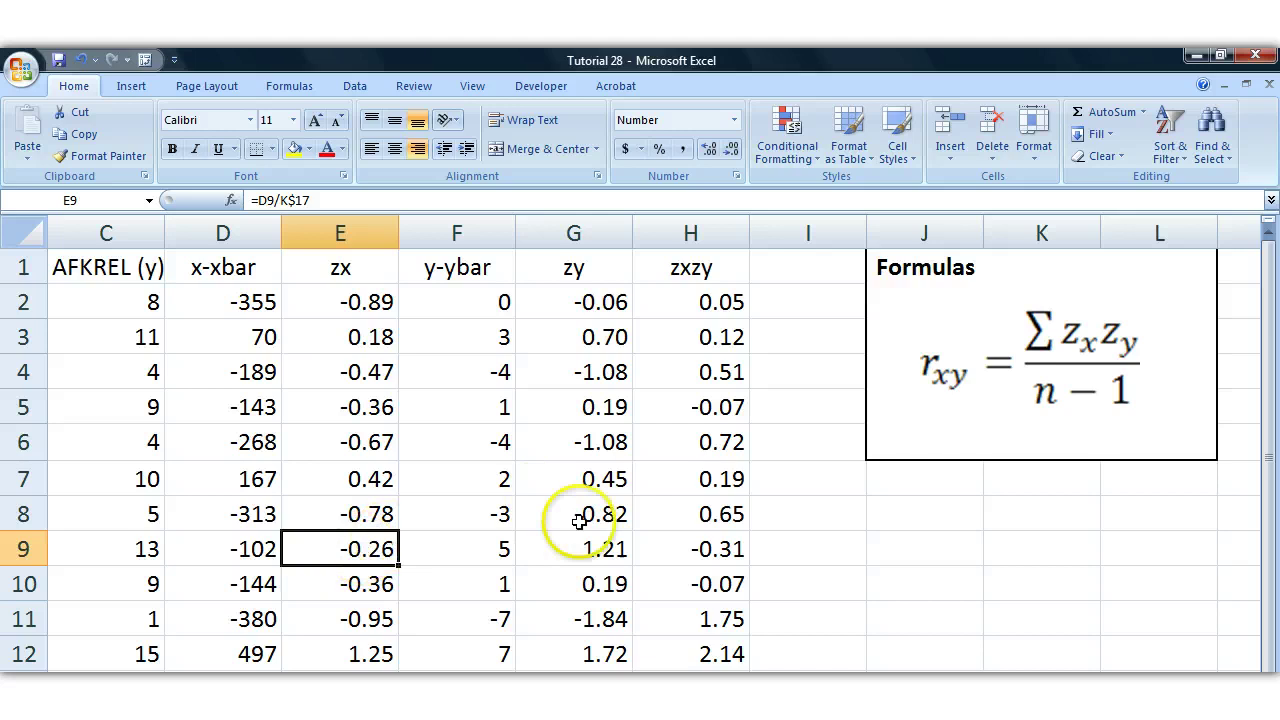
pyautogui.click(601, 550)
pyautogui.click(735, 550)
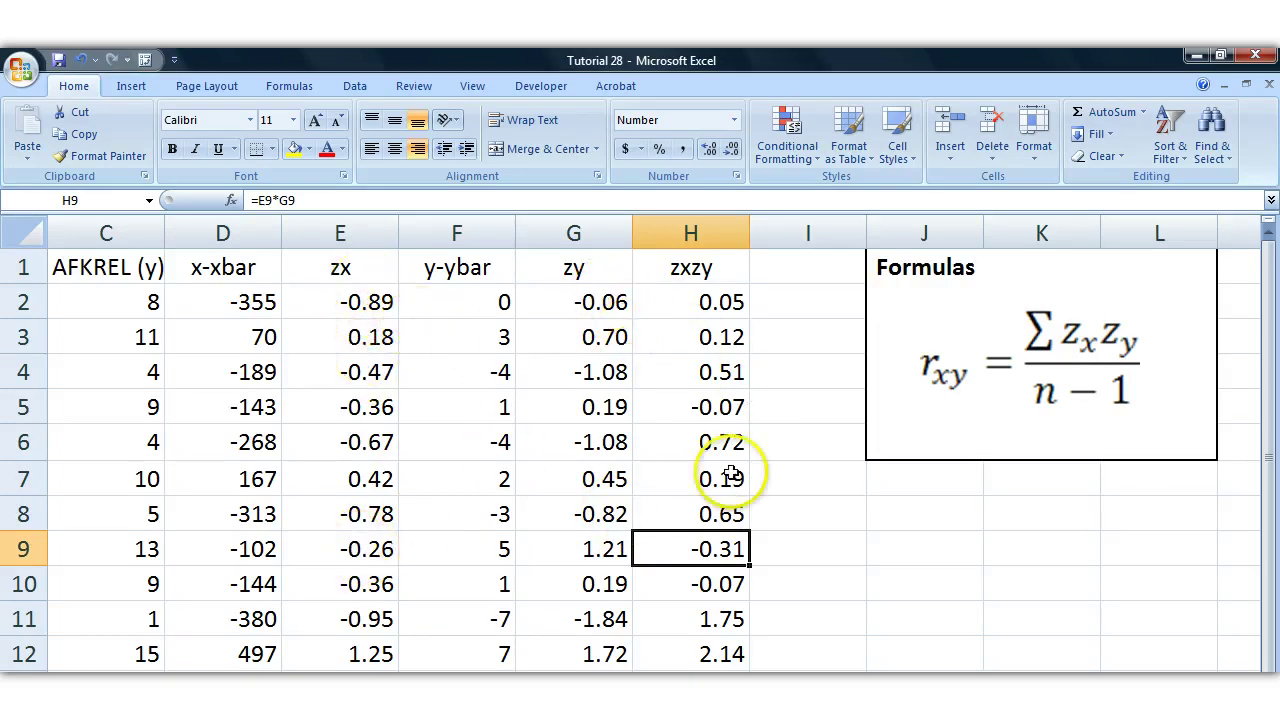
# Review the balance of positive and negative zxzy products in column H alongside the rxy formula.
pyautogui.moveTo(662, 298); pyautogui.dragTo(706, 628)
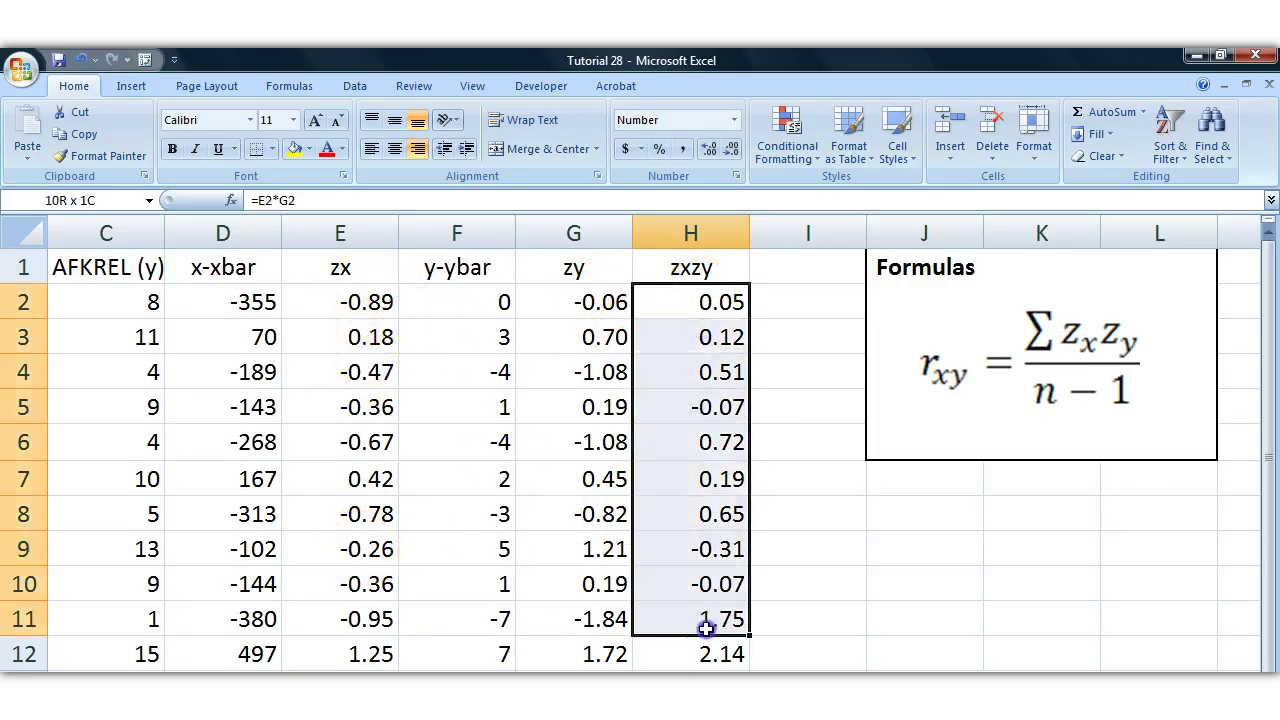
pyautogui.click(718, 404)
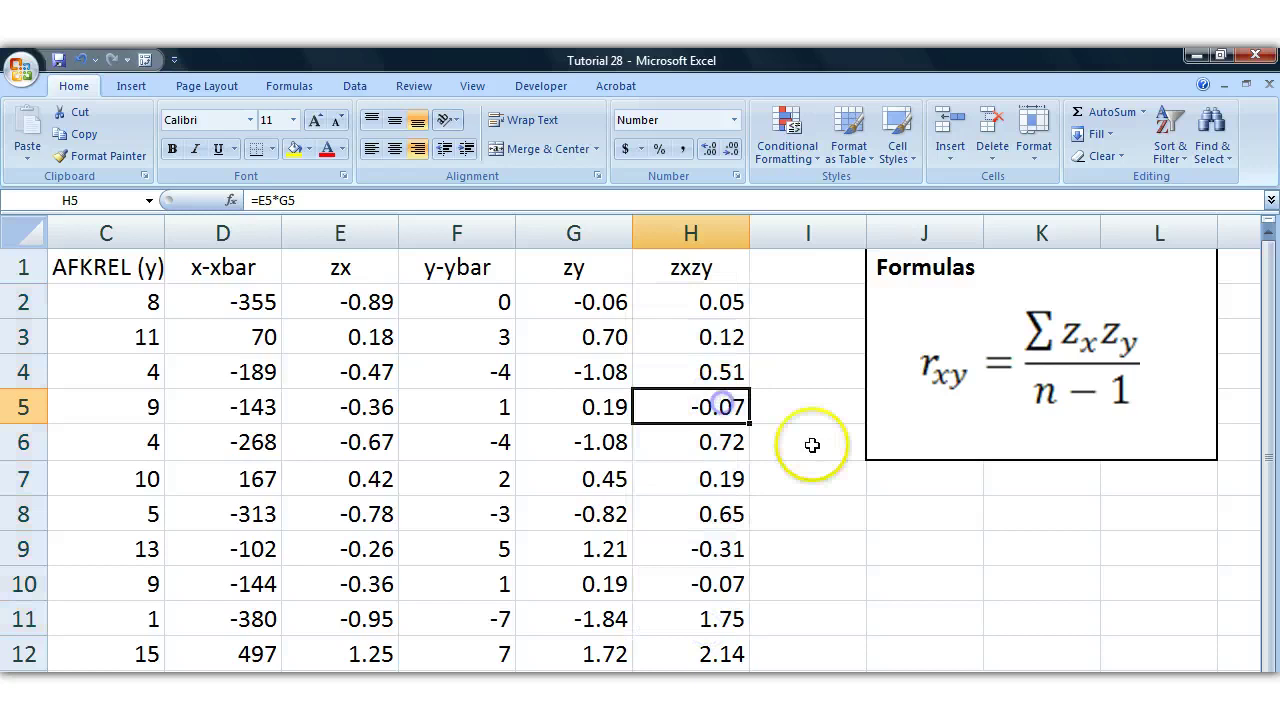
pyautogui.click(729, 445)
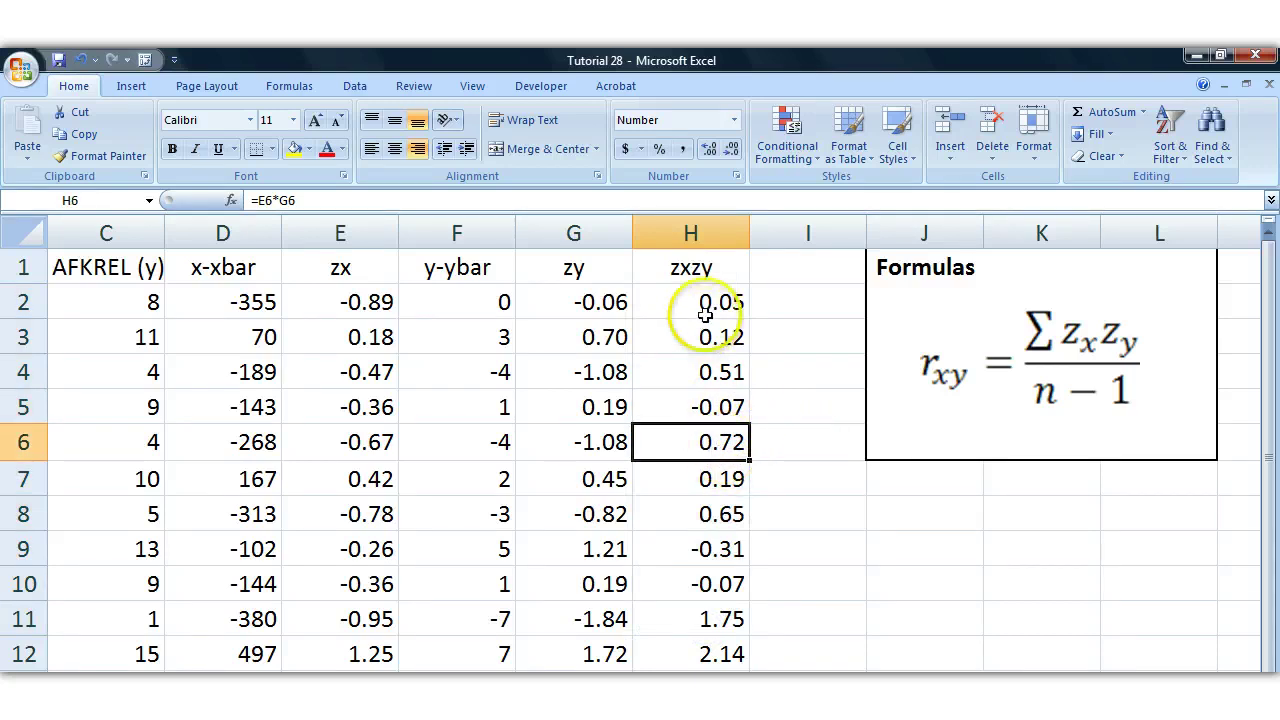
pyautogui.moveTo(716, 306); pyautogui.dragTo(727, 664)
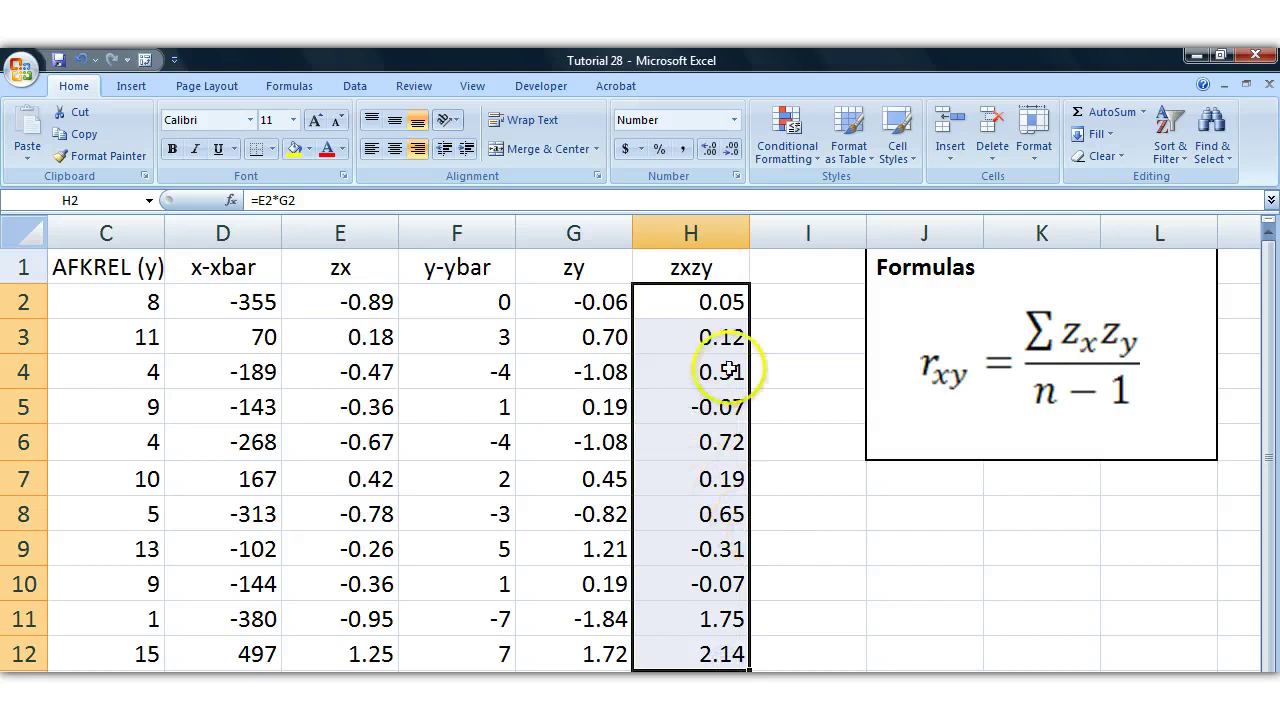
pyautogui.click(720, 330)
pyautogui.click(726, 514)
pyautogui.click(712, 583)
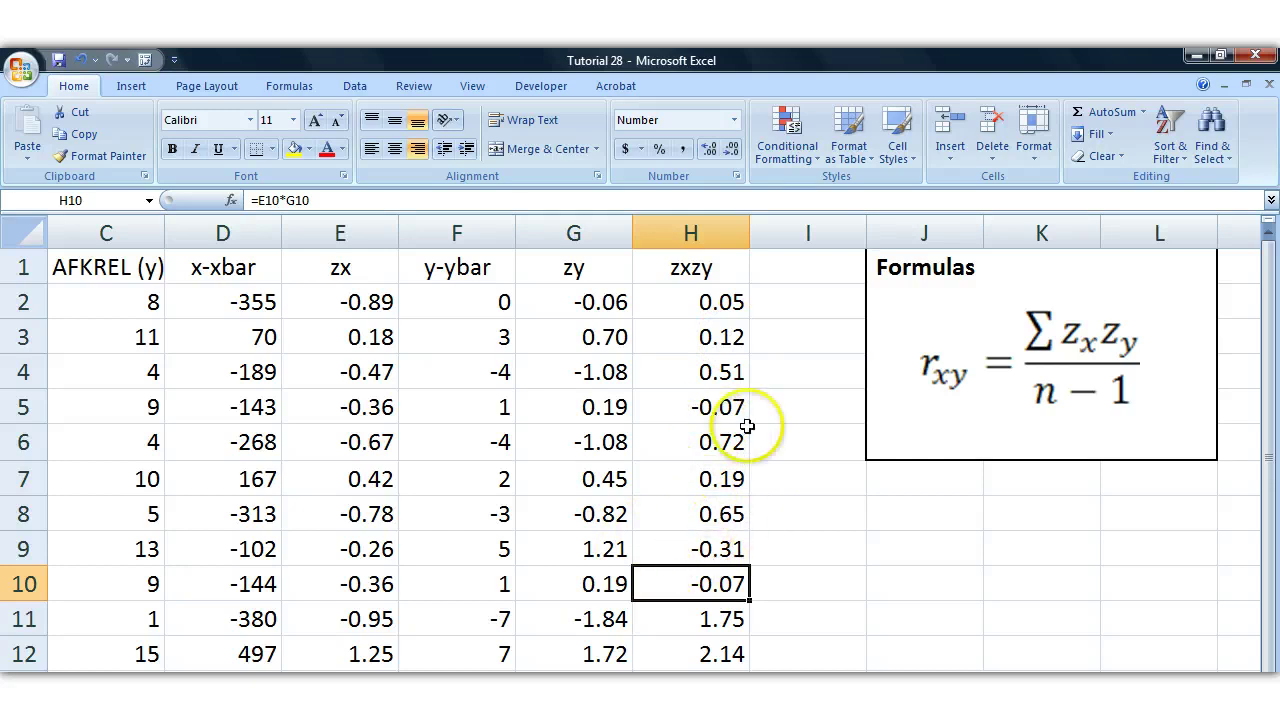
pyautogui.moveTo(714, 368); pyautogui.dragTo(718, 543)
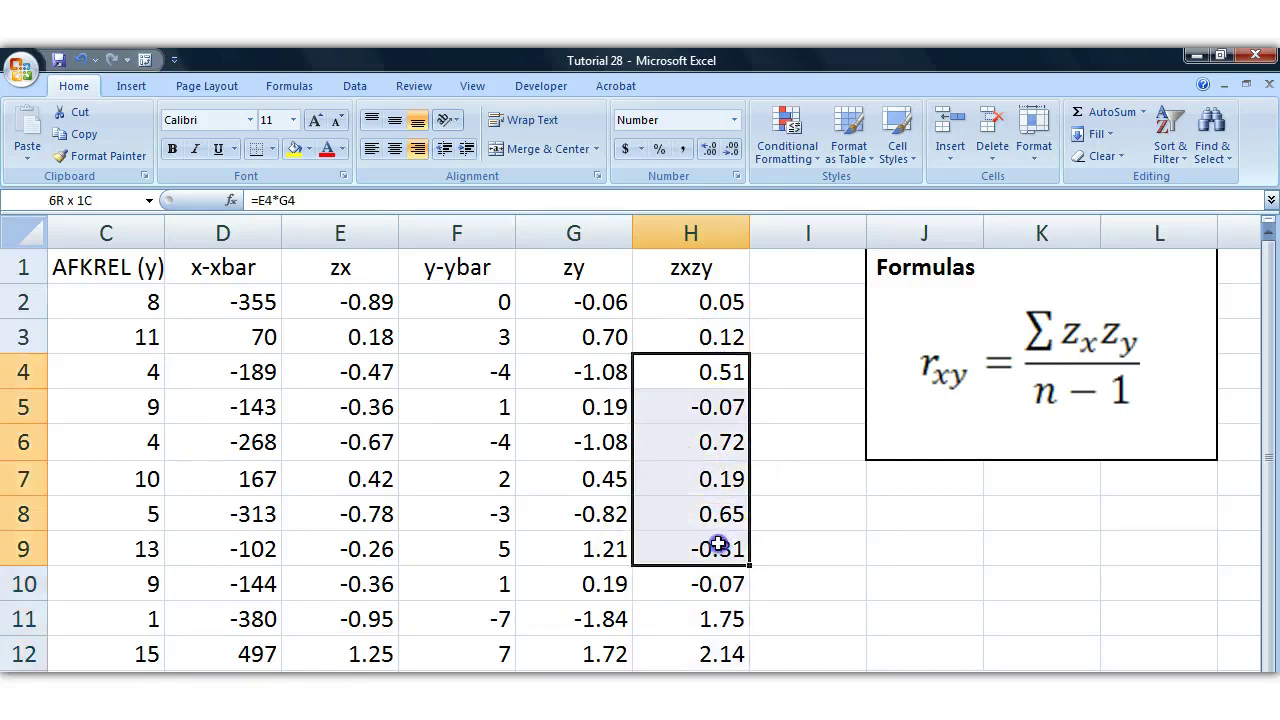
pyautogui.scroll(-1, 752, 546)
pyautogui.scroll(1, 750, 545)
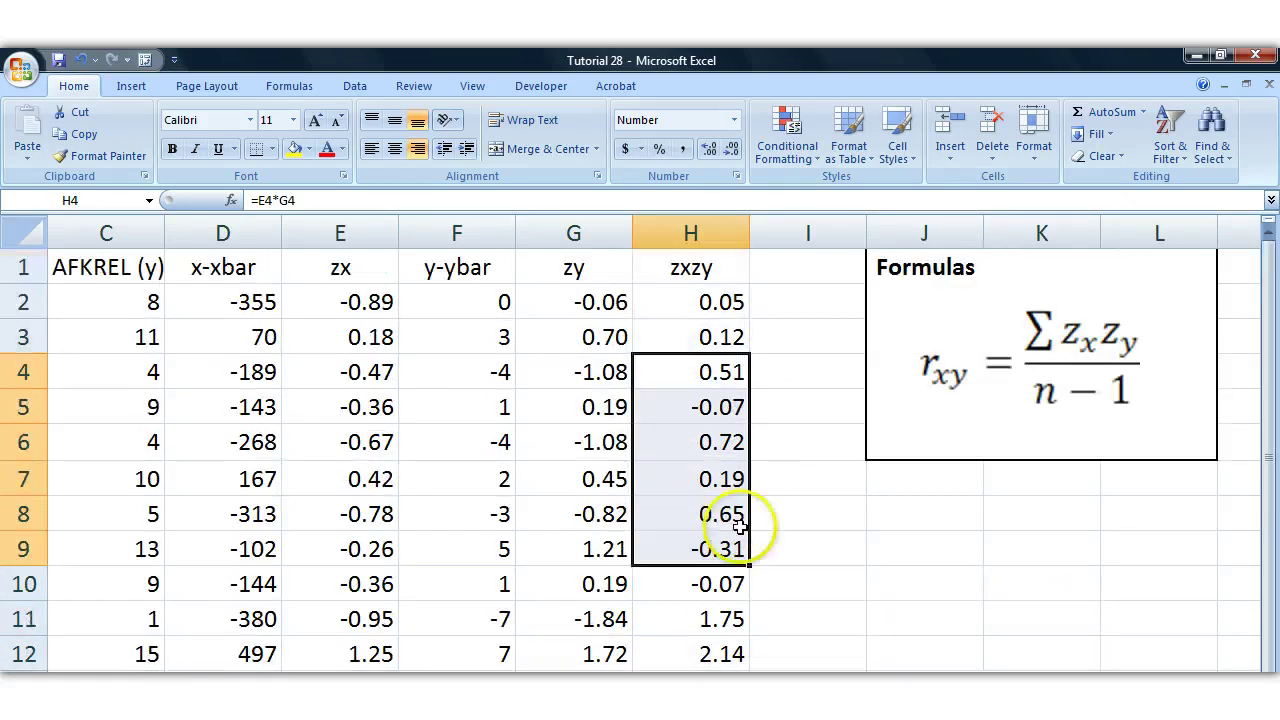
pyautogui.moveTo(714, 302); pyautogui.dragTo(714, 635)
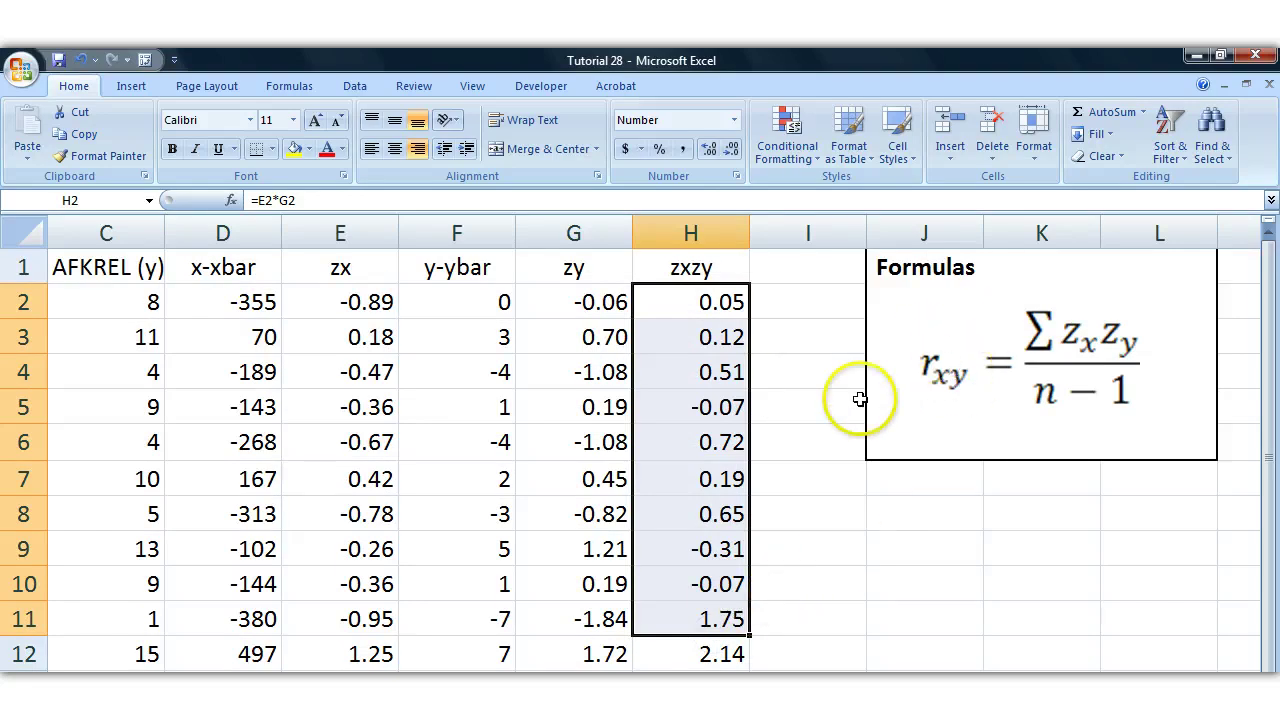
pyautogui.moveTo(704, 345); pyautogui.dragTo(703, 620)
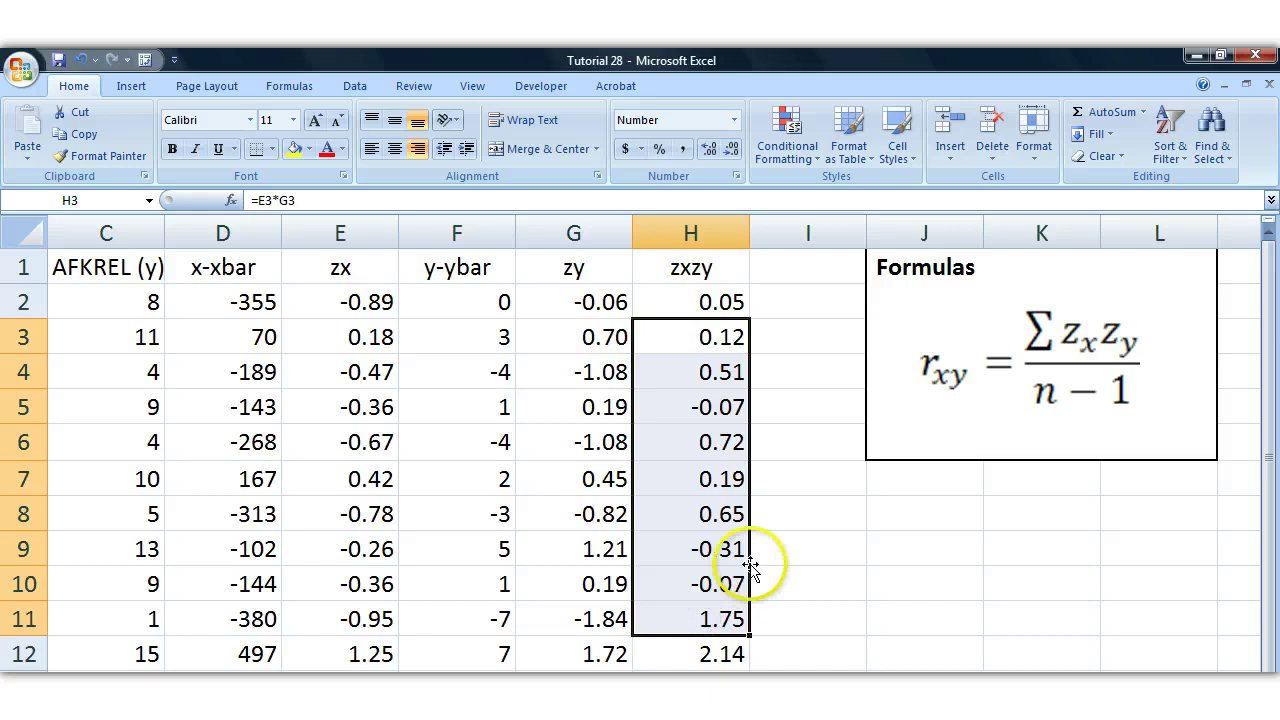
pyautogui.click(722, 306)
# Fill the SUMMAzx*zy cell K19 with a reference to the zxzy total in H27.
pyautogui.scroll(-4, 881, 514)
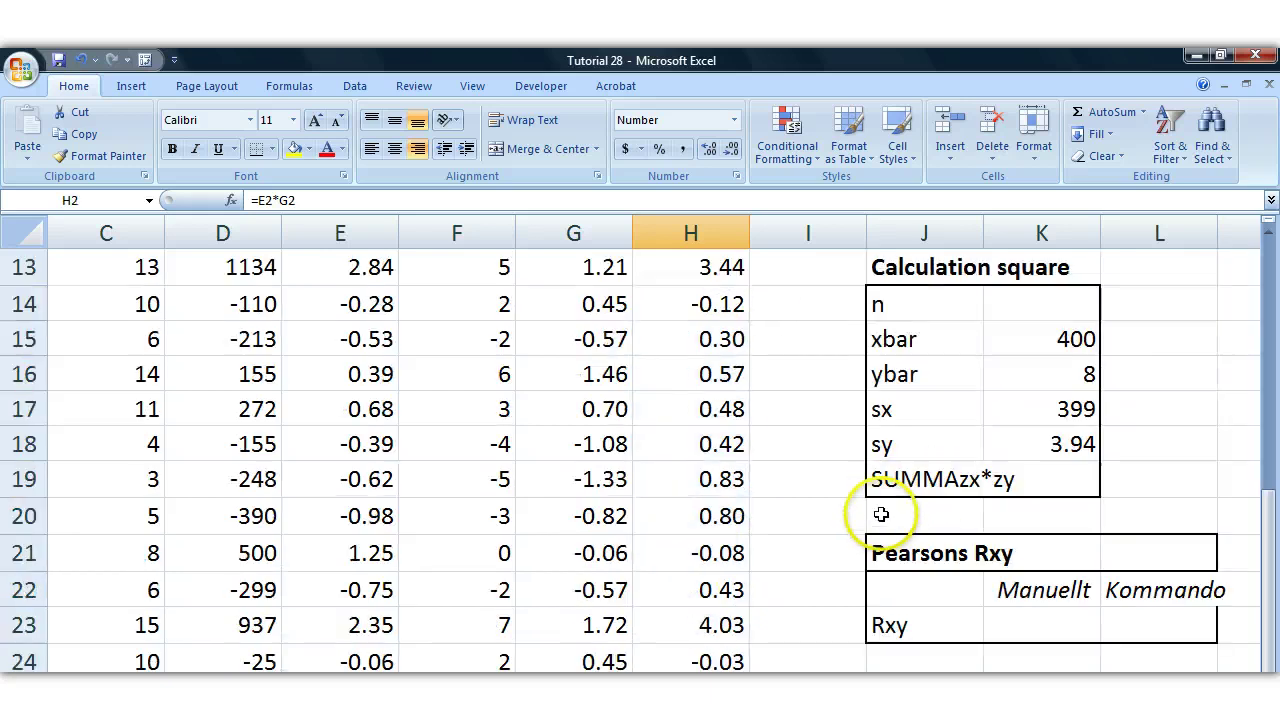
pyautogui.scroll(-1, 881, 514)
pyautogui.click(988, 372)
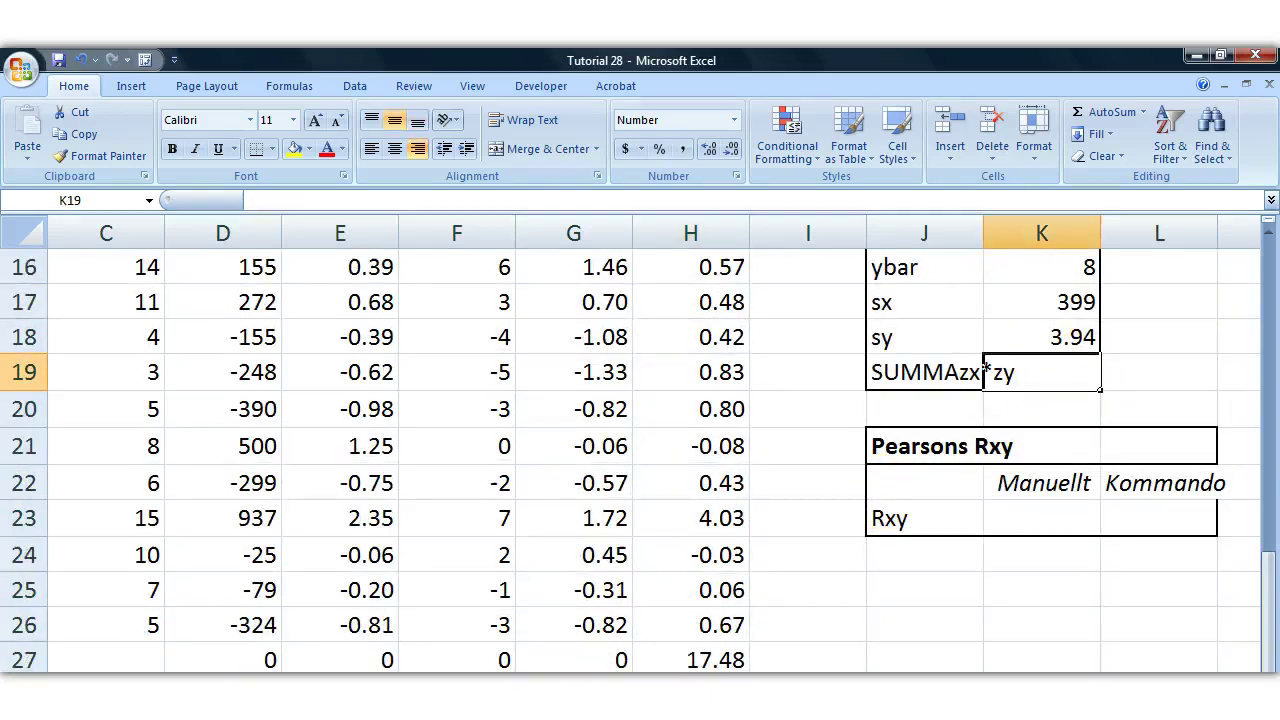
pyautogui.write('=')
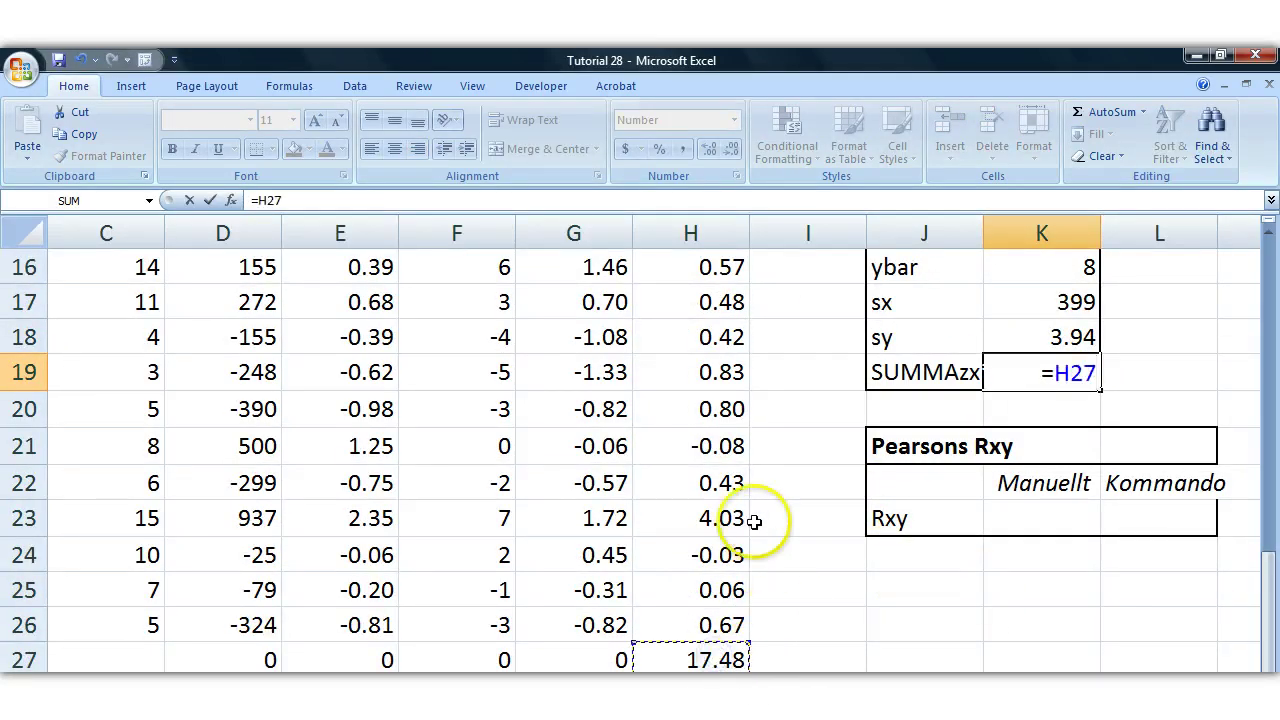
pyautogui.scroll(5, 754, 521)
pyautogui.scroll(-4, 811, 437)
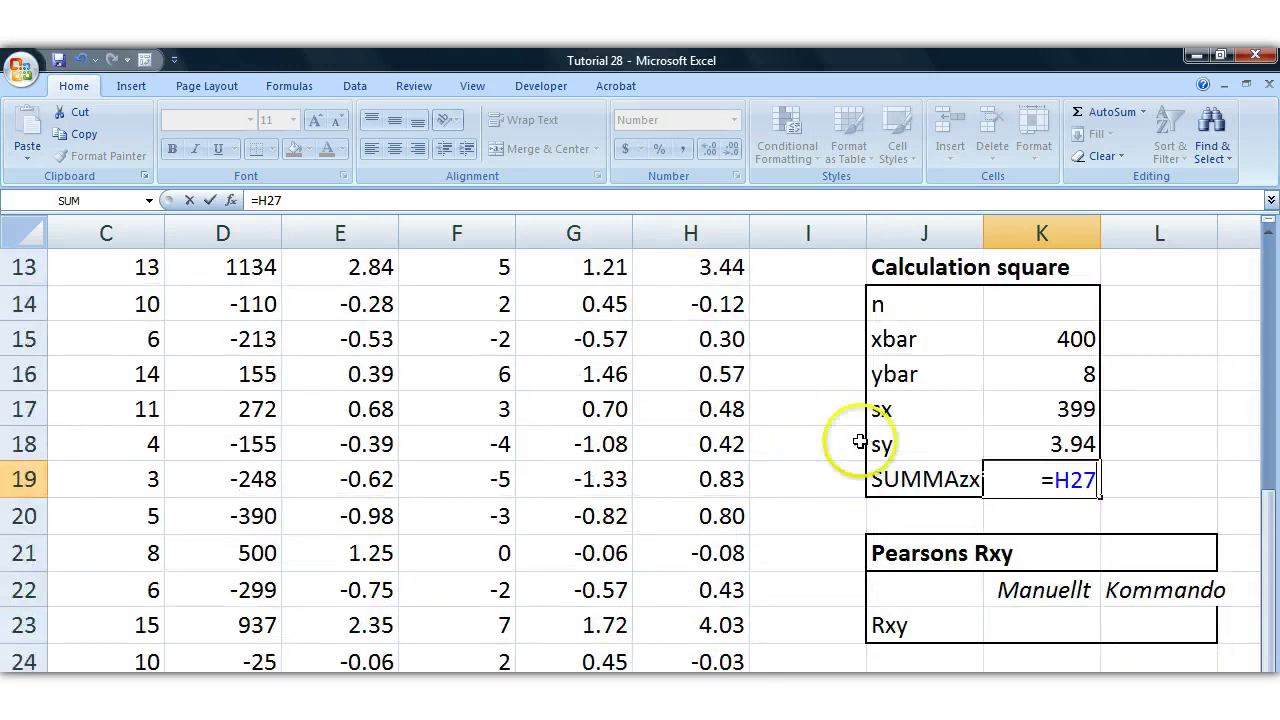
pyautogui.press('Return')
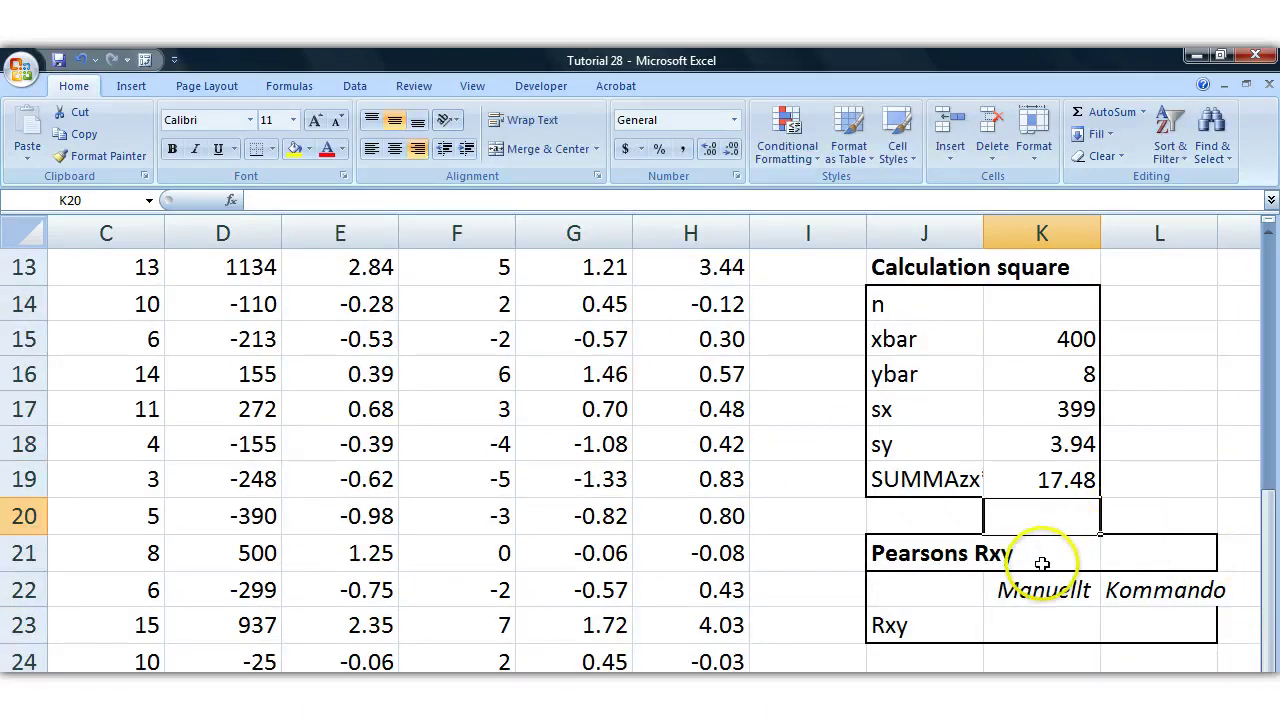
# Calculate n in cell K14 of the calculation square with =COUNT(B2:B26).
pyautogui.click(1026, 628)
pyautogui.scroll(4, 1149, 520)
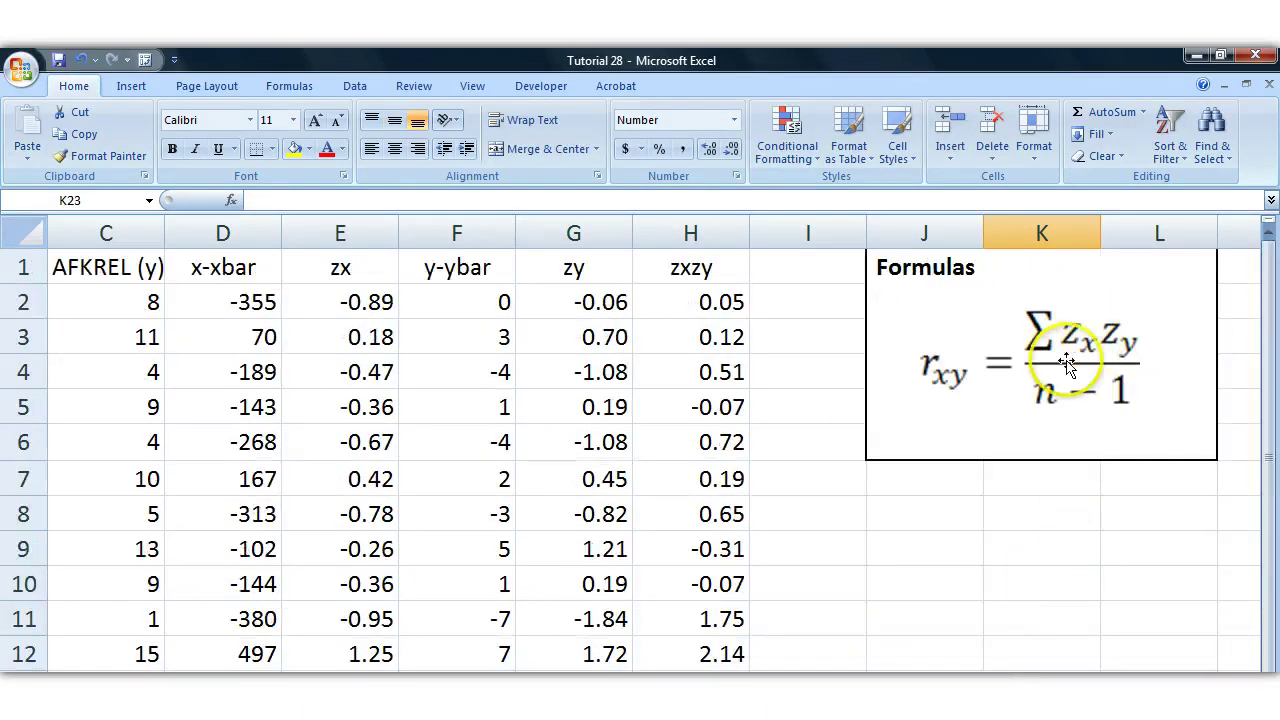
pyautogui.scroll(-2, 1040, 440)
pyautogui.click(1039, 513)
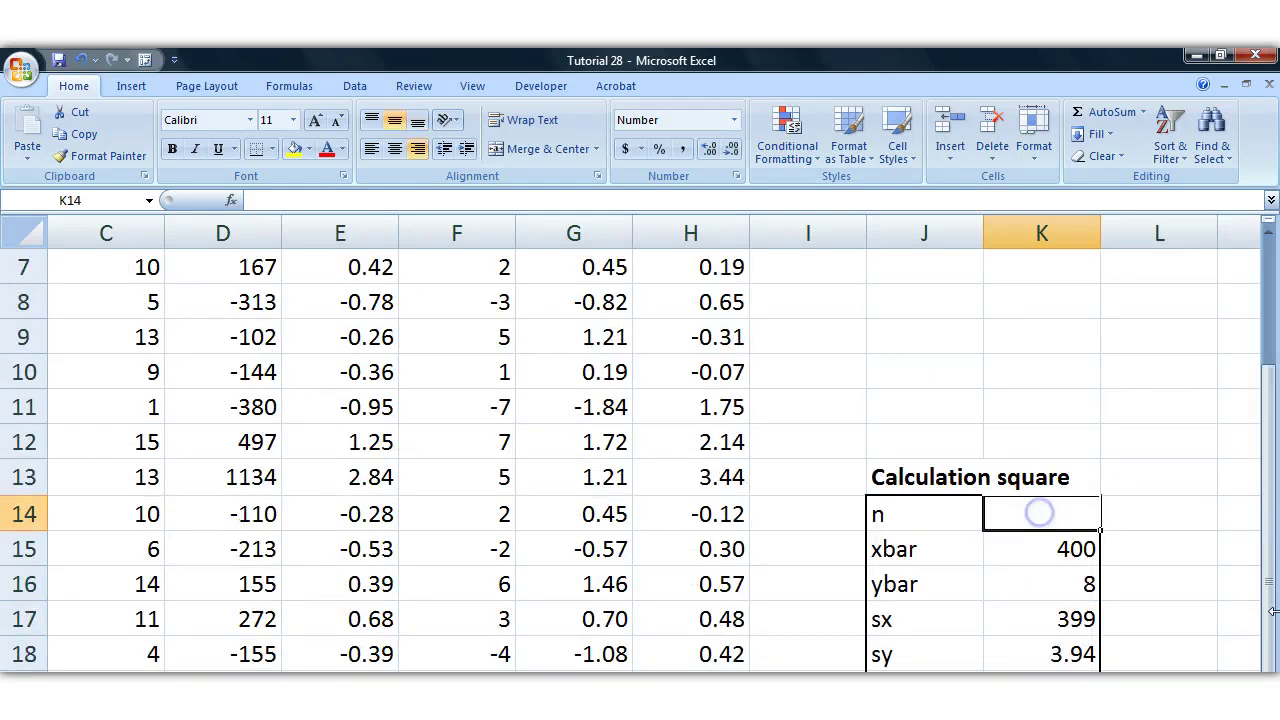
pyautogui.write('=COUNT(')
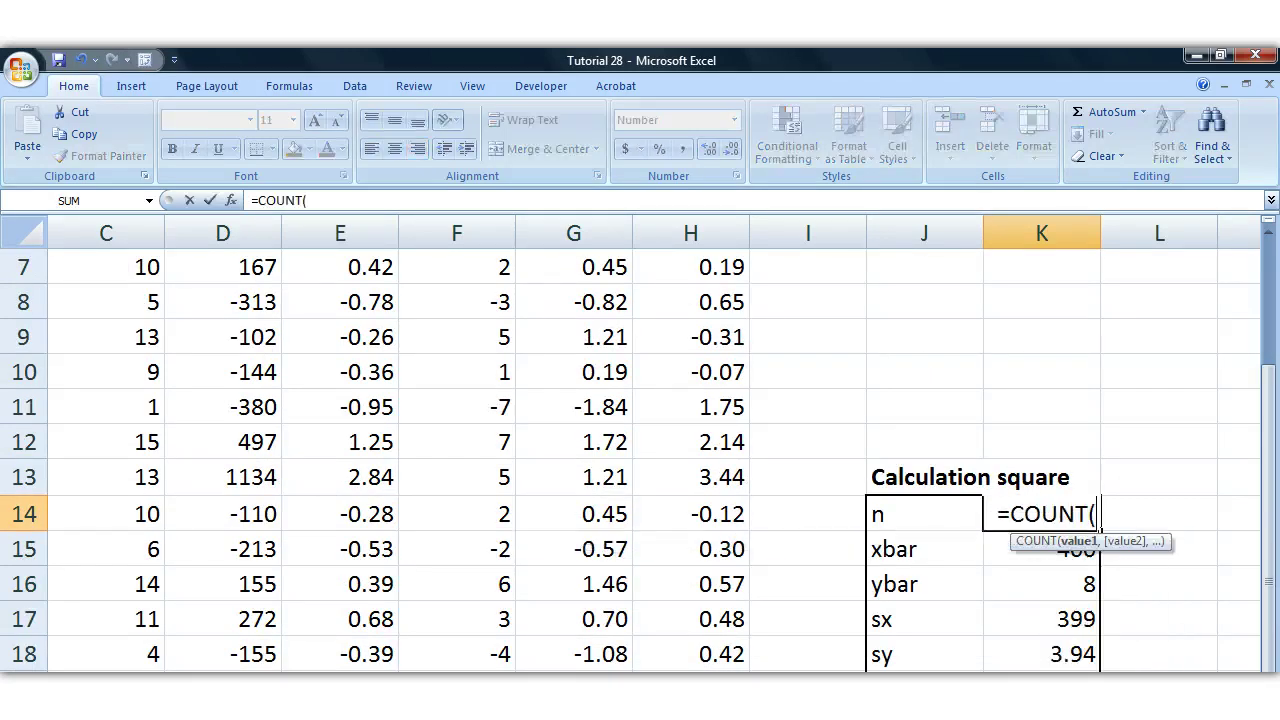
pyautogui.hscroll(-1, 640, 450)
pyautogui.scroll(2, 260, 451)
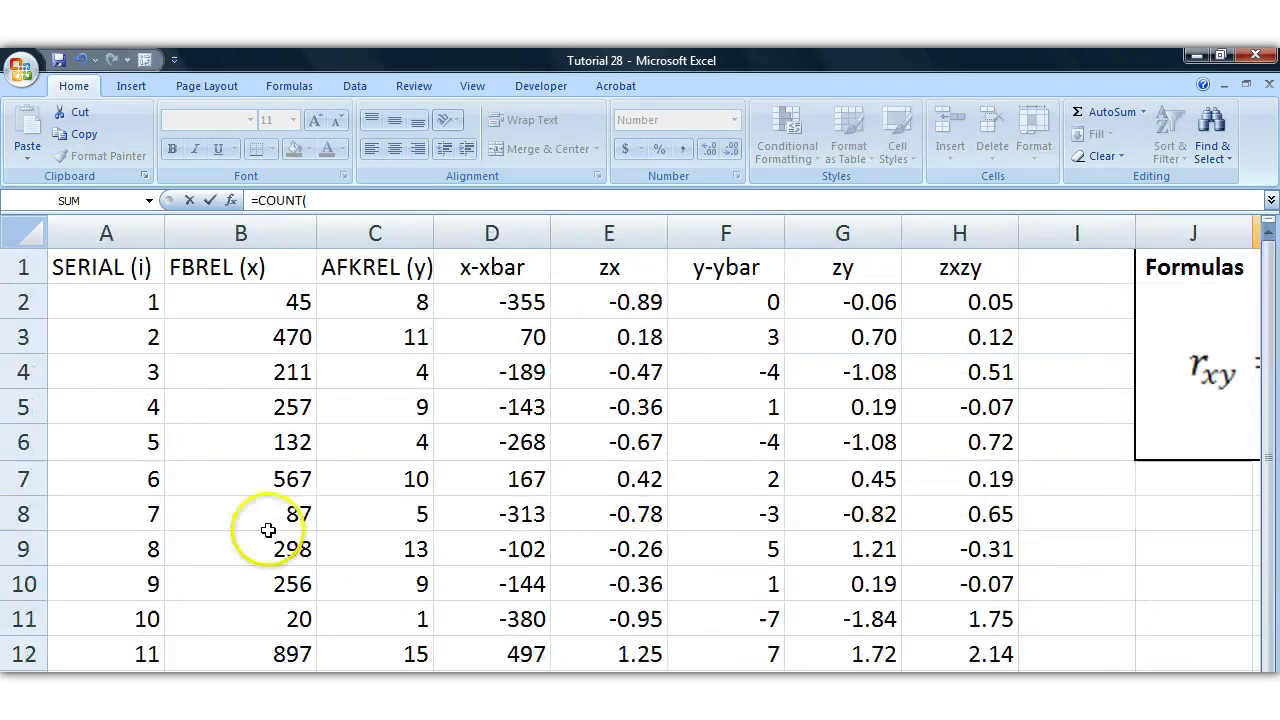
pyautogui.hotkey('ctrl', 'shift', 'Down')
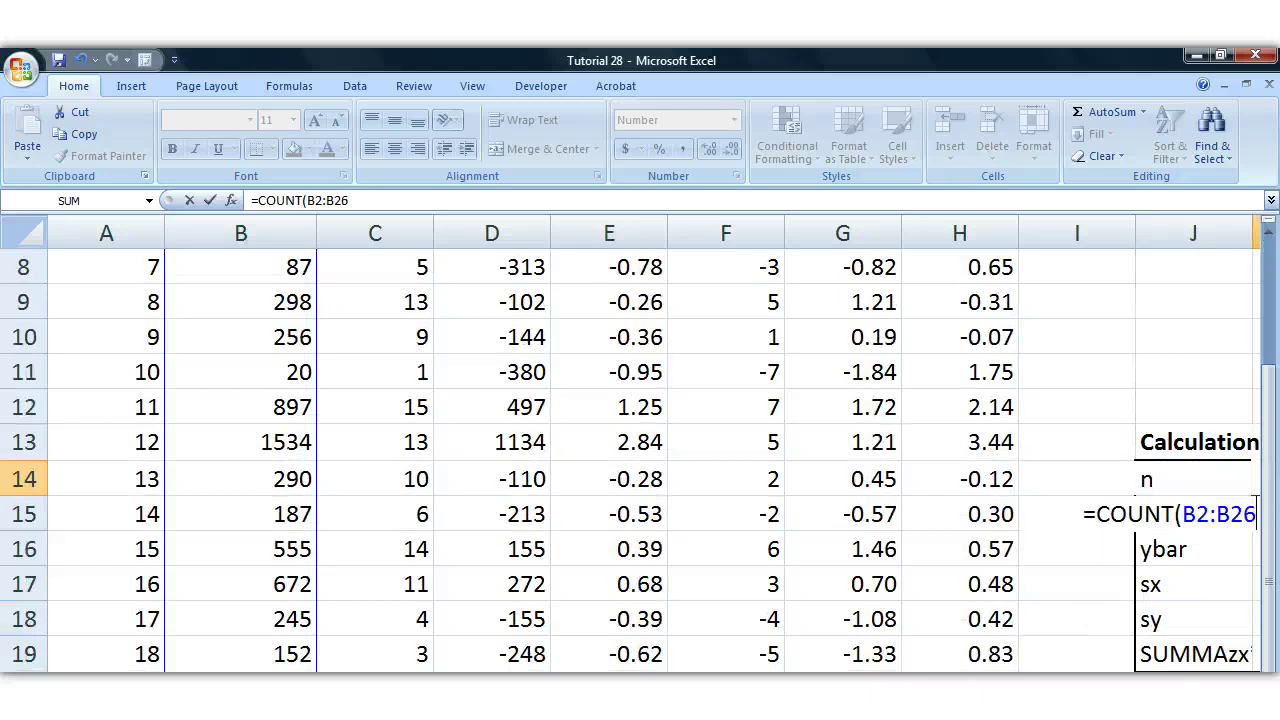
pyautogui.scroll(-5, 630, 460)
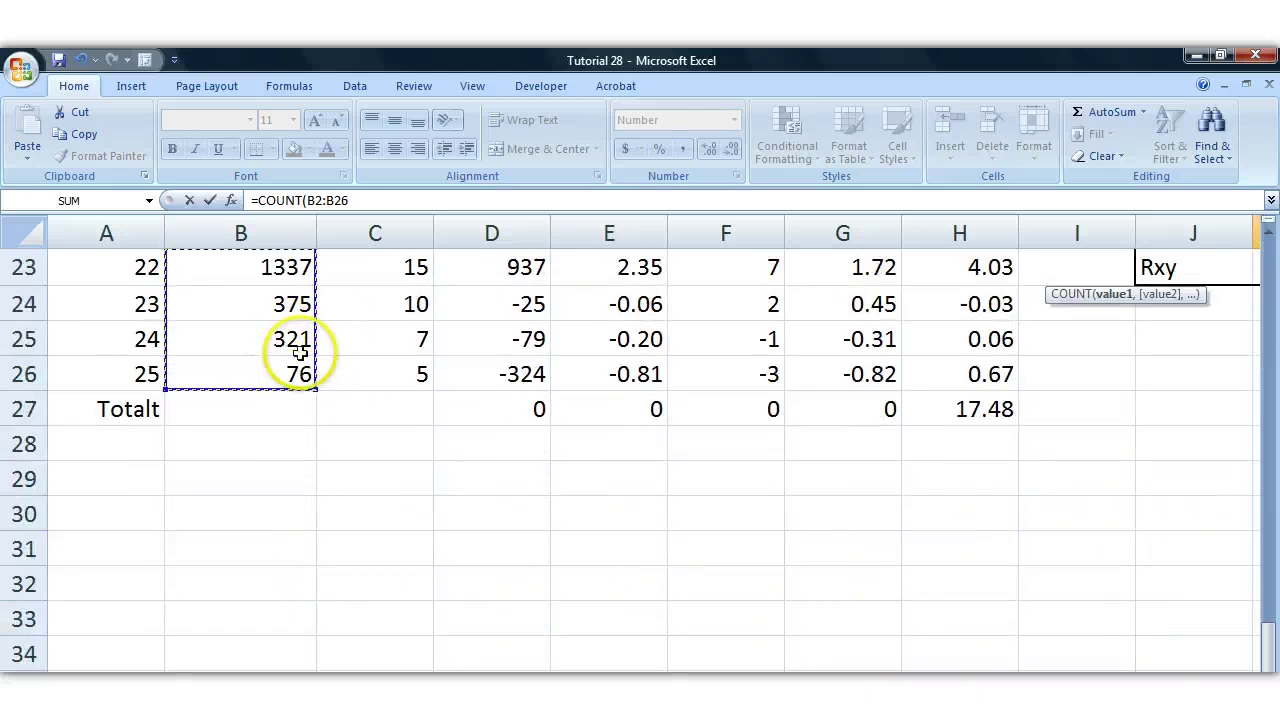
pyautogui.scroll(6, 309, 349)
pyautogui.hscroll(2, 640, 450)
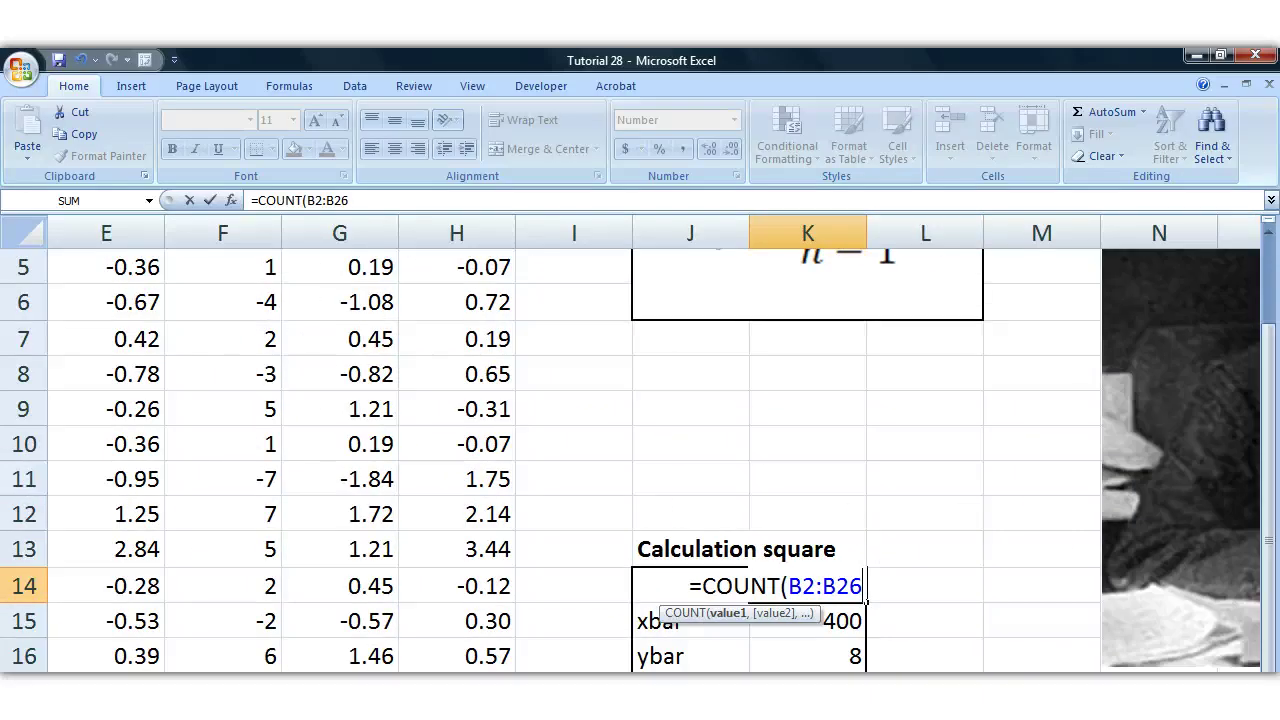
pyautogui.write(')')
pyautogui.press('Return')
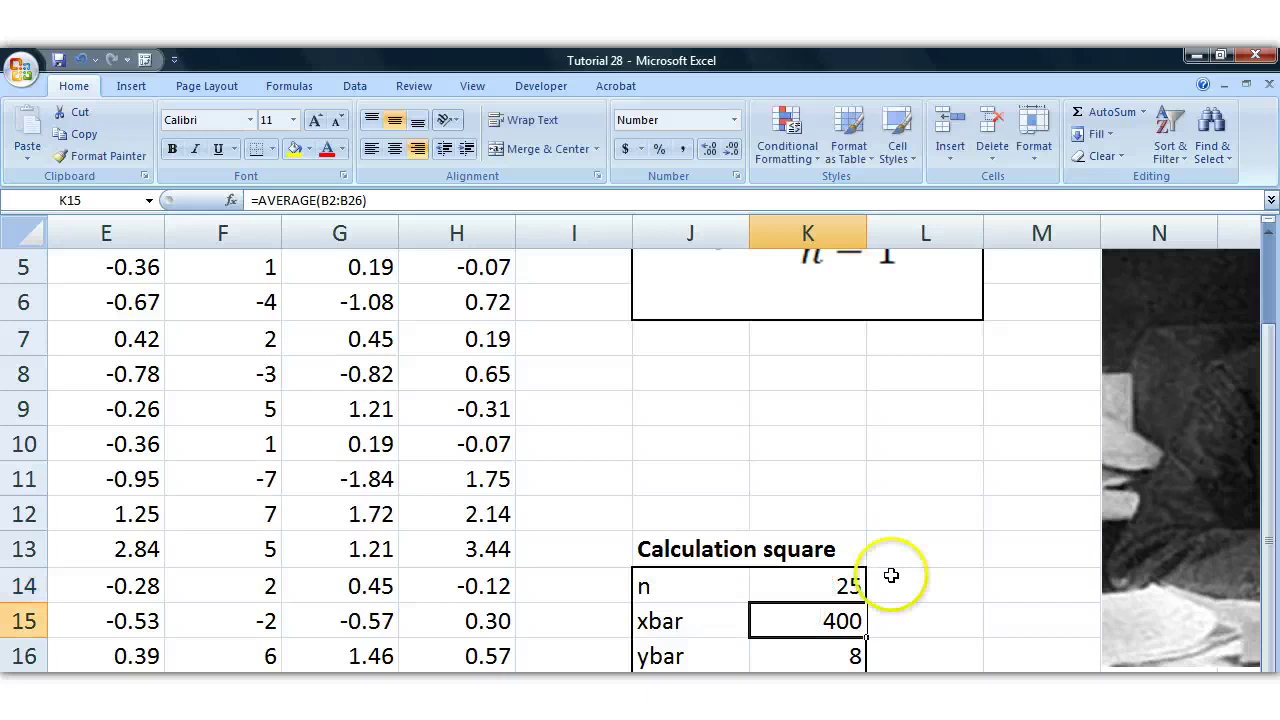
# Calculate the manual Rxy in cell K23 by entering =K19/(K14-1), following the rxy formula.
pyautogui.click(836, 587)
pyautogui.scroll(-3, 880, 520)
pyautogui.click(828, 582)
pyautogui.scroll(4, 916, 407)
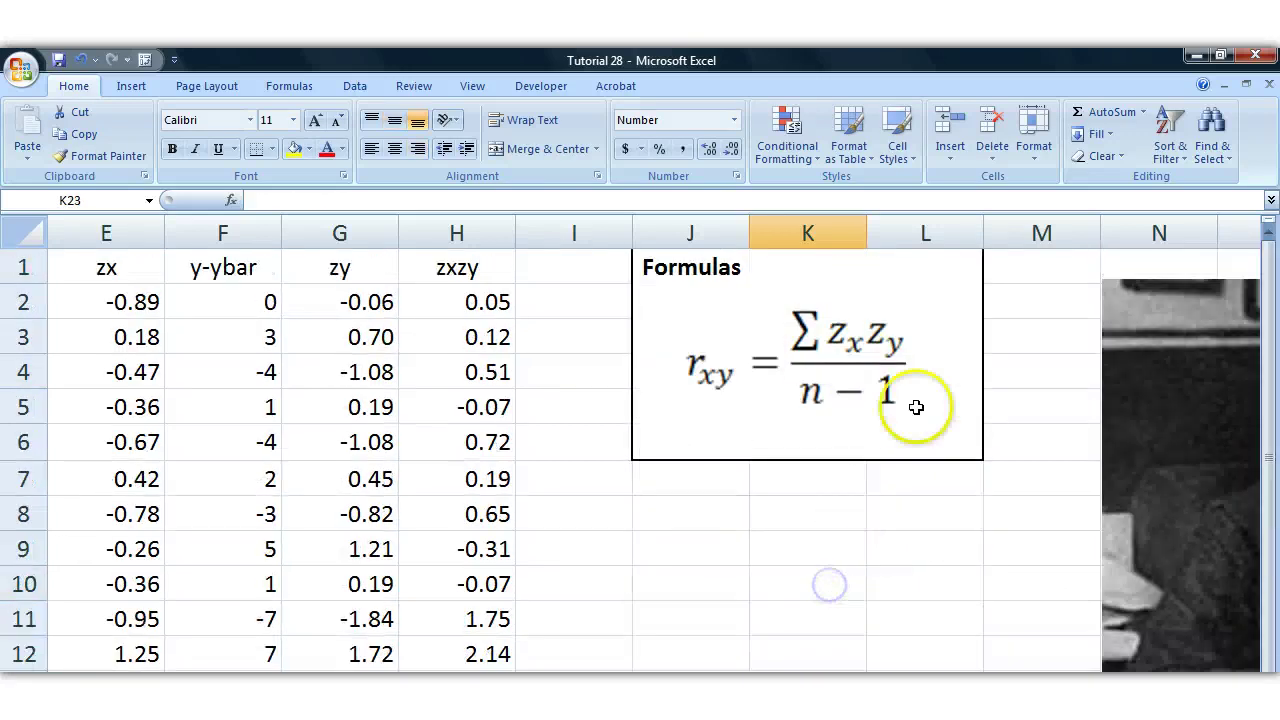
pyautogui.scroll(-5, 943, 514)
pyautogui.write('=')
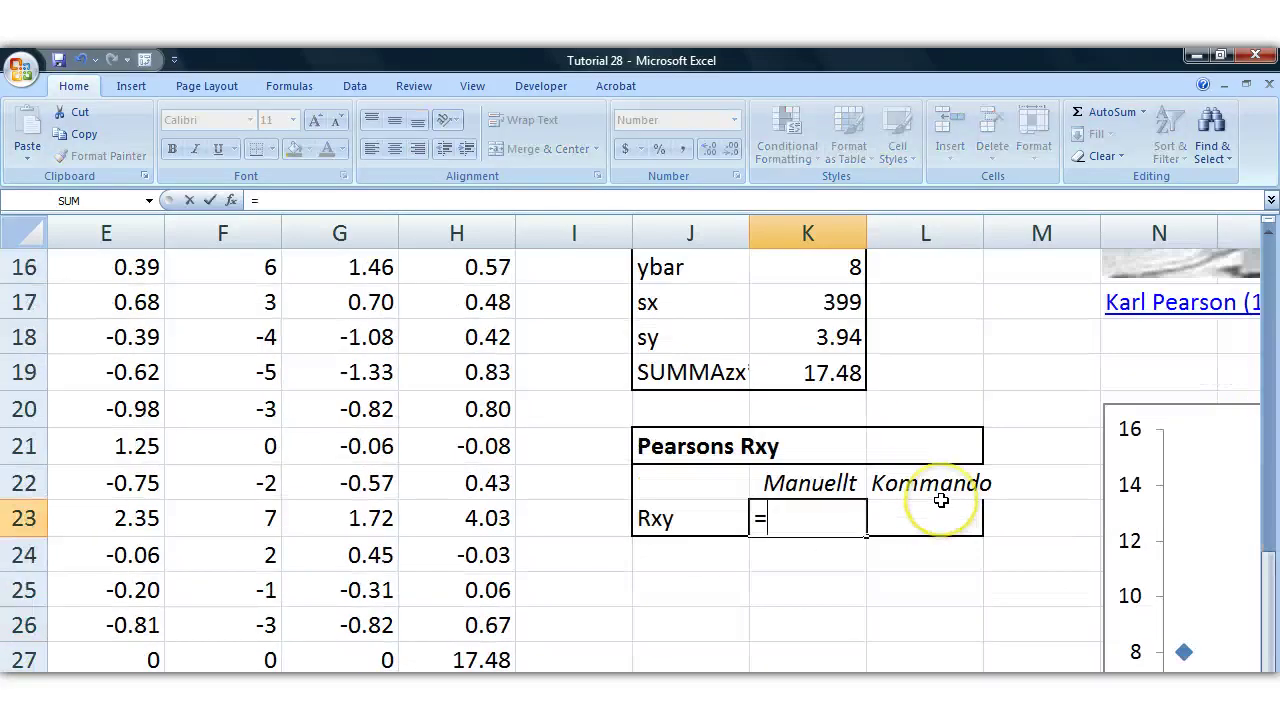
pyautogui.click(850, 372)
pyautogui.scroll(5, 860, 372)
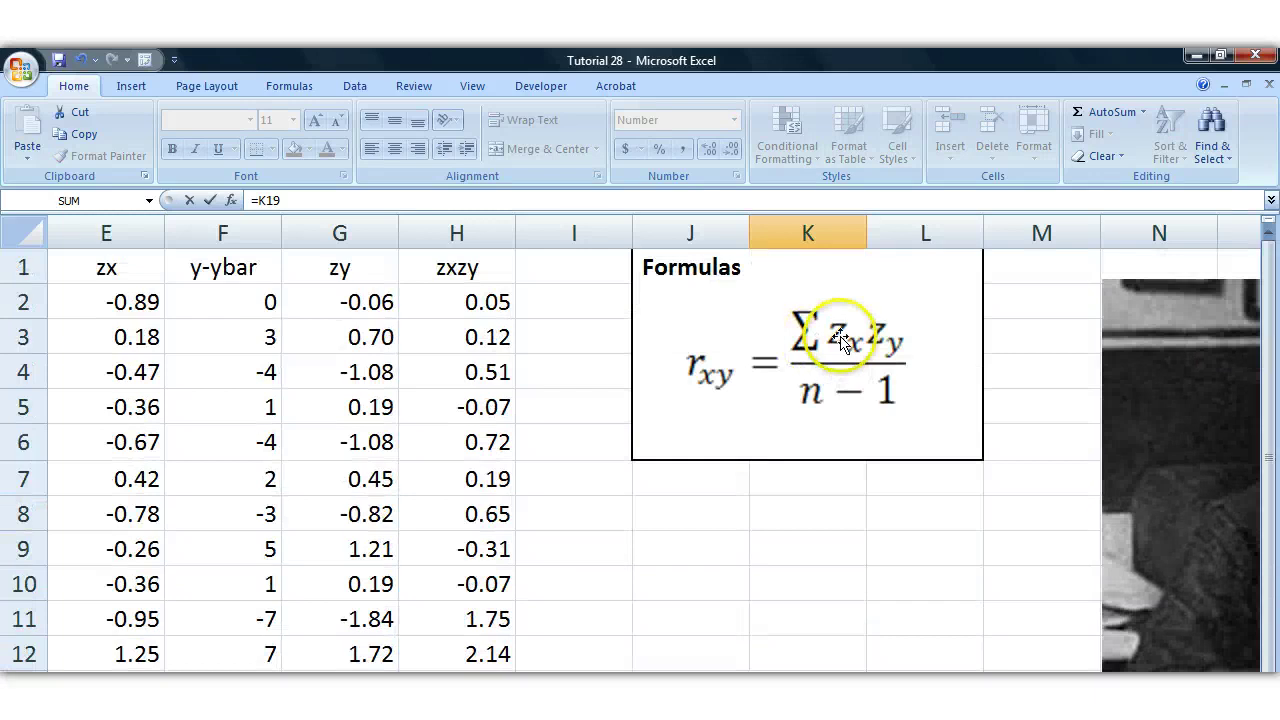
pyautogui.scroll(-4, 951, 506)
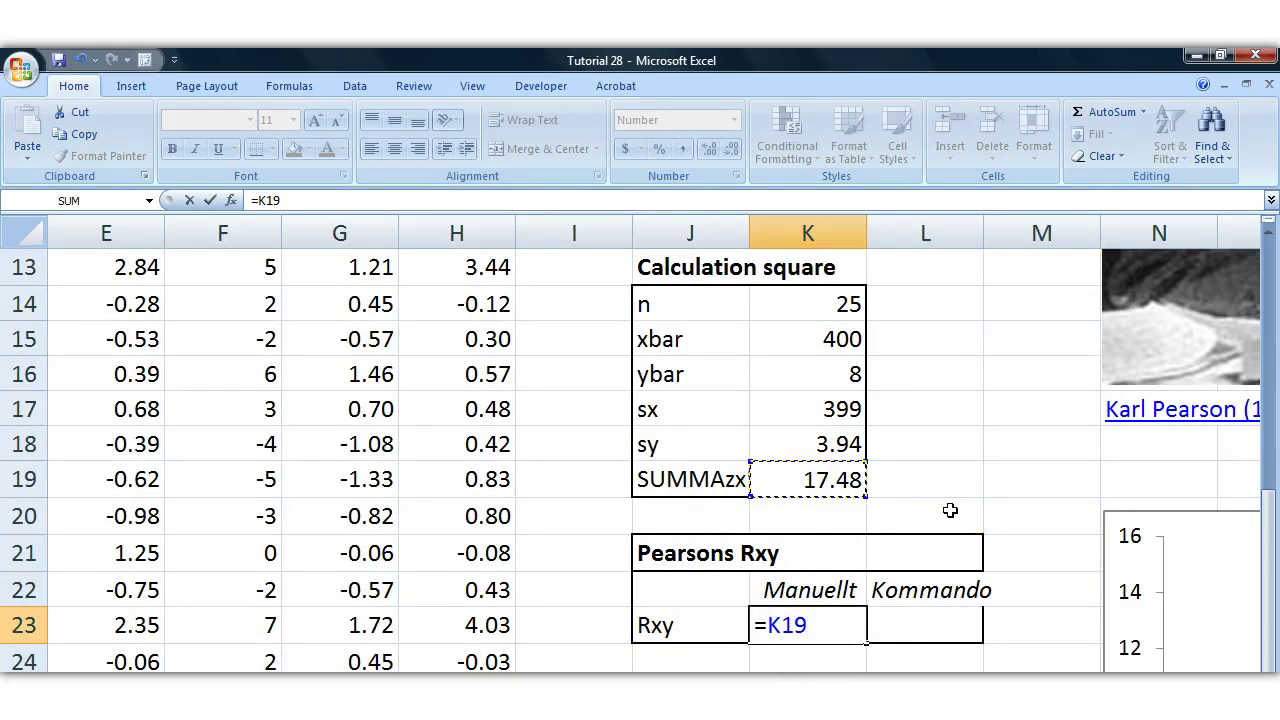
pyautogui.click(787, 297)
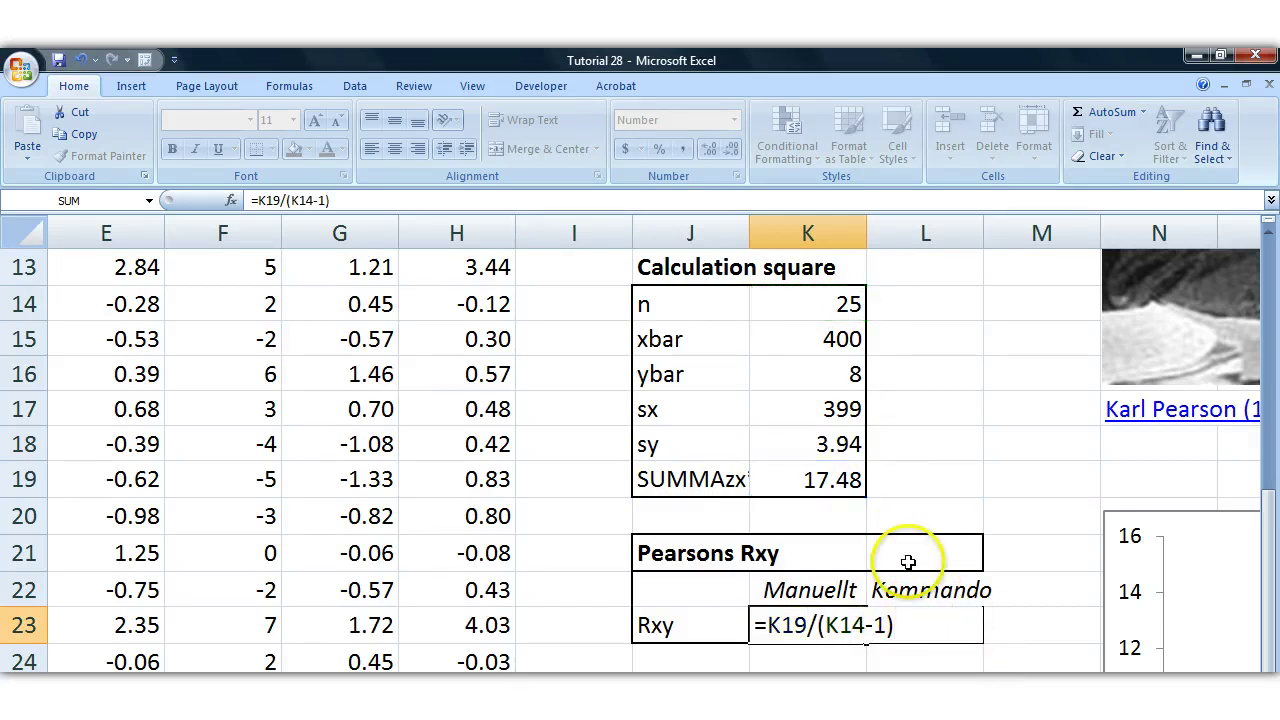
pyautogui.press('Return')
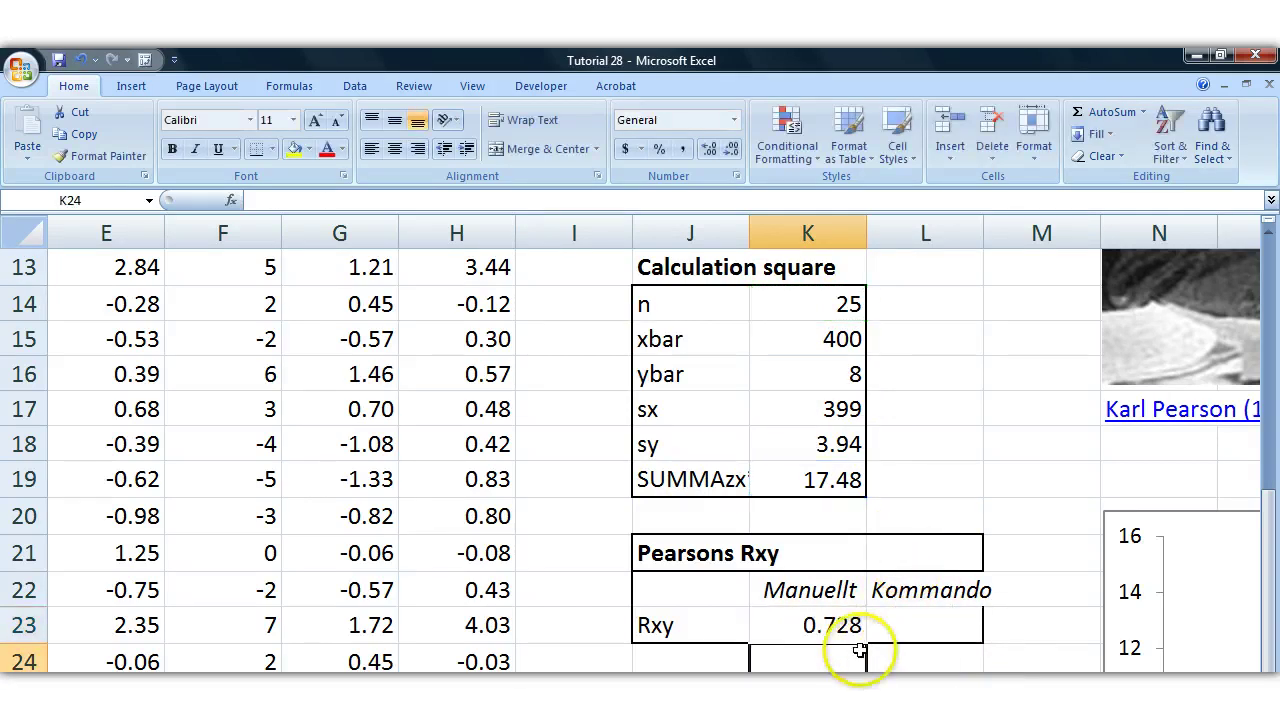
# Compare the manual Rxy coefficient in K23 with the pattern of points in the scatter plot.
pyautogui.click(810, 635)
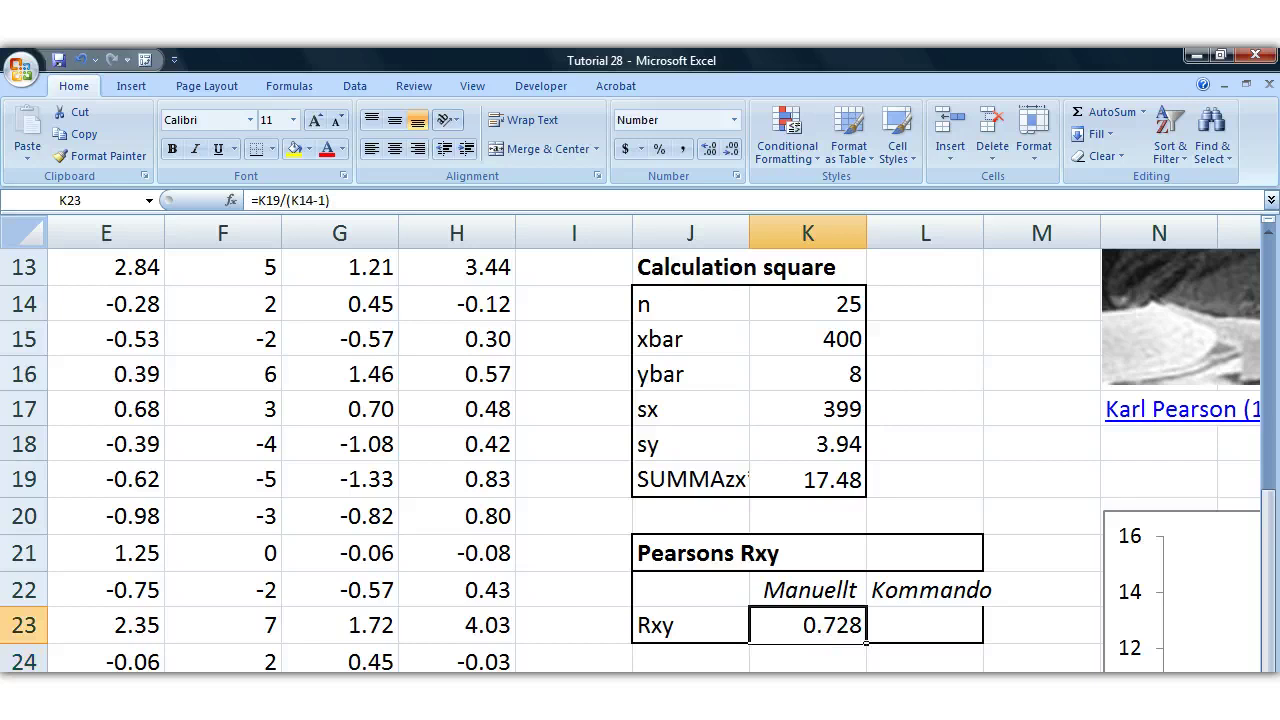
pyautogui.hscroll(3, 640, 450)
pyautogui.scroll(-2, 640, 450)
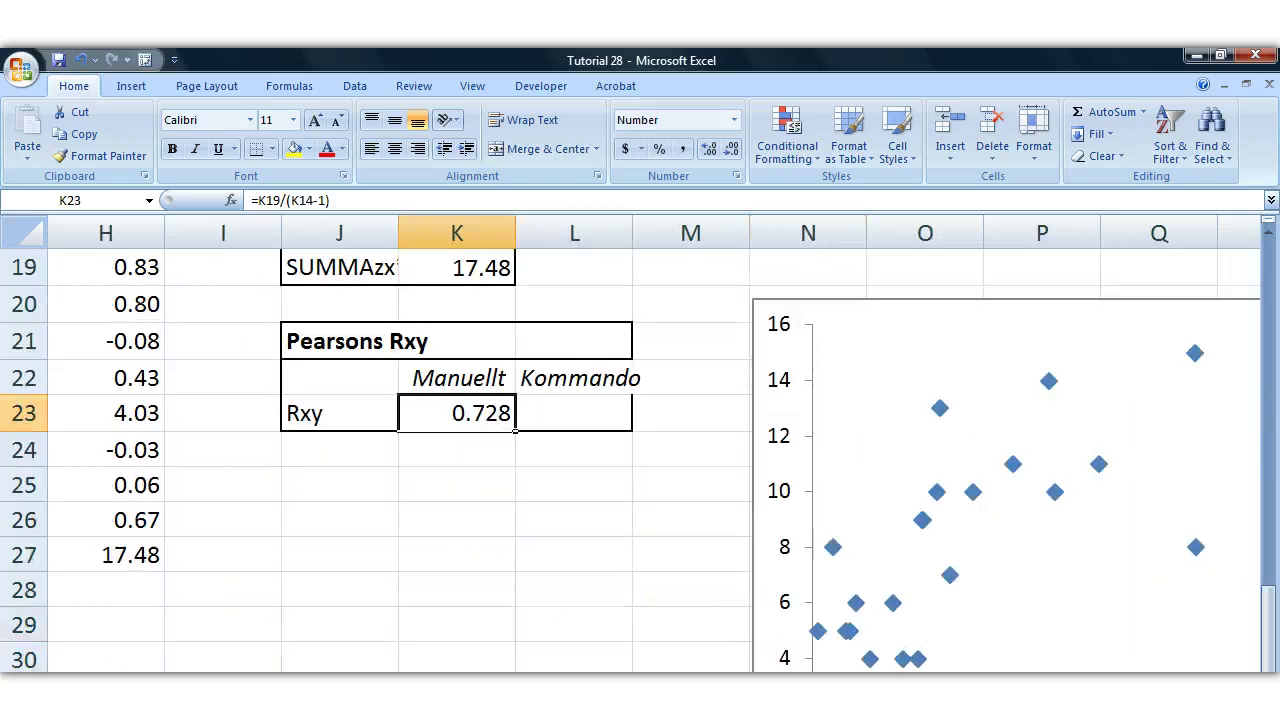
pyautogui.hscroll(6, 640, 450)
pyautogui.scroll(-2, 640, 450)
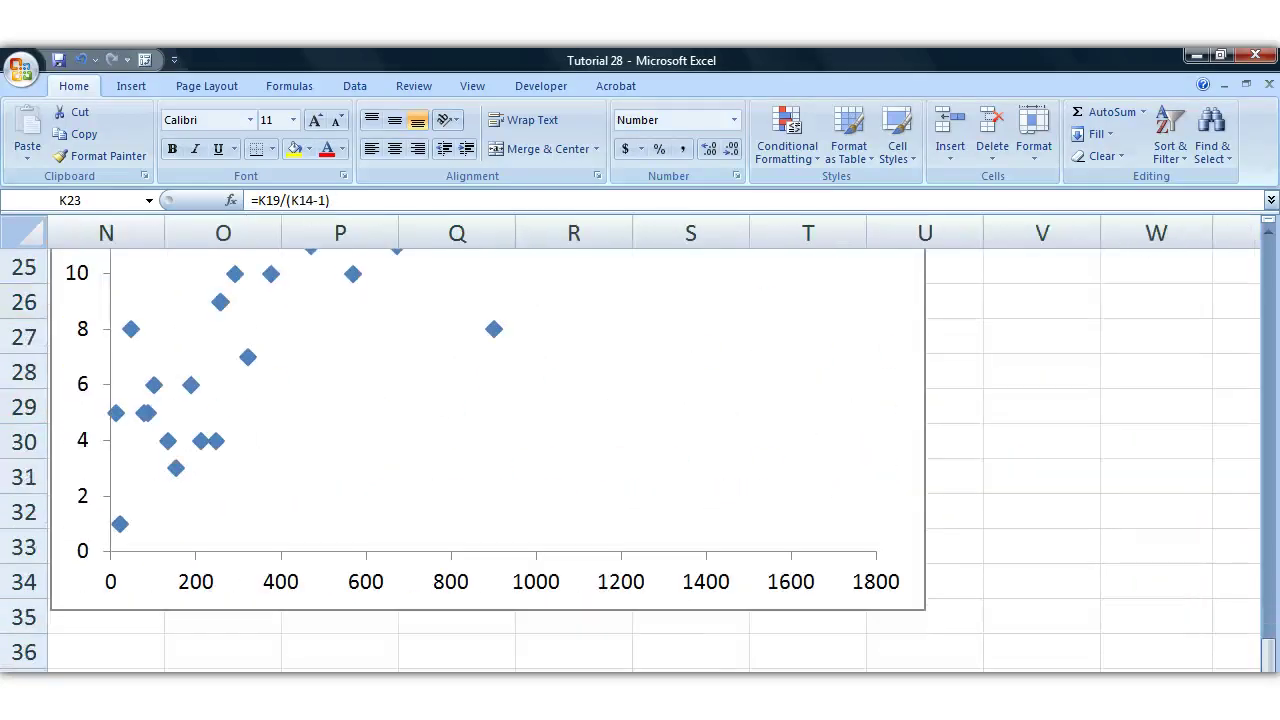
pyautogui.hscroll(-3, 640, 450)
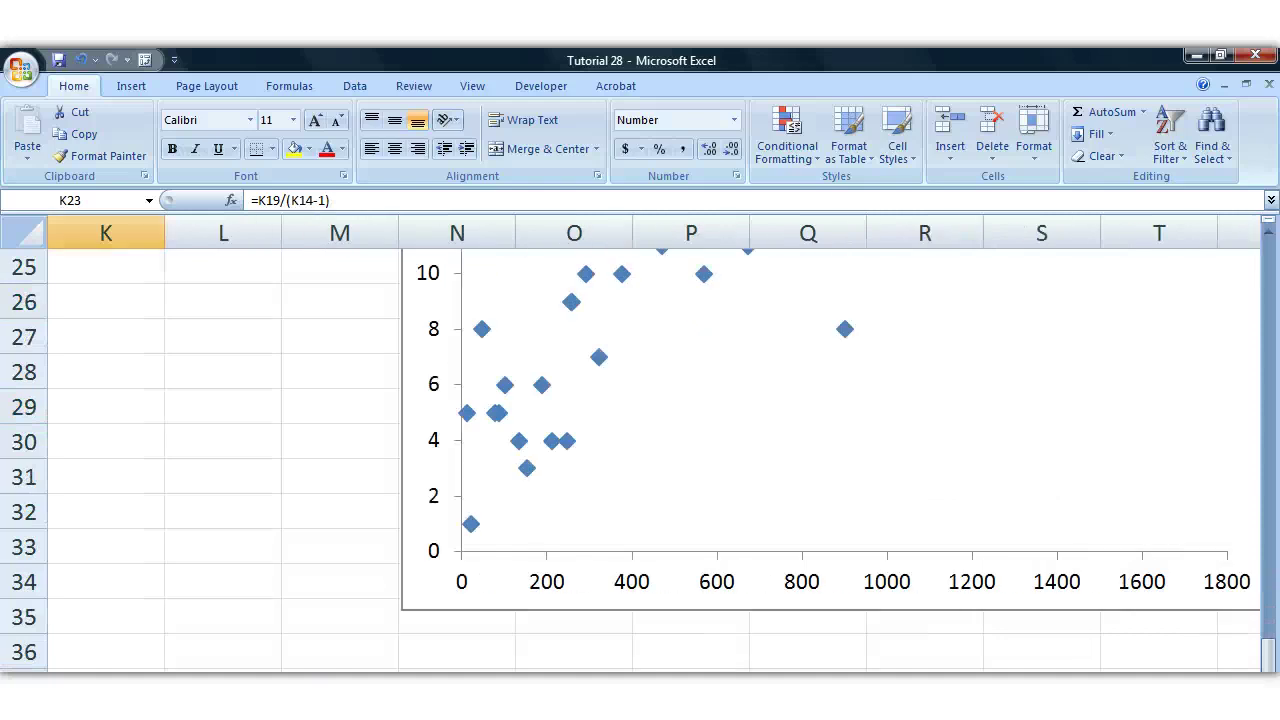
pyautogui.scroll(1, 443, 286)
pyautogui.scroll(1, 776, 456)
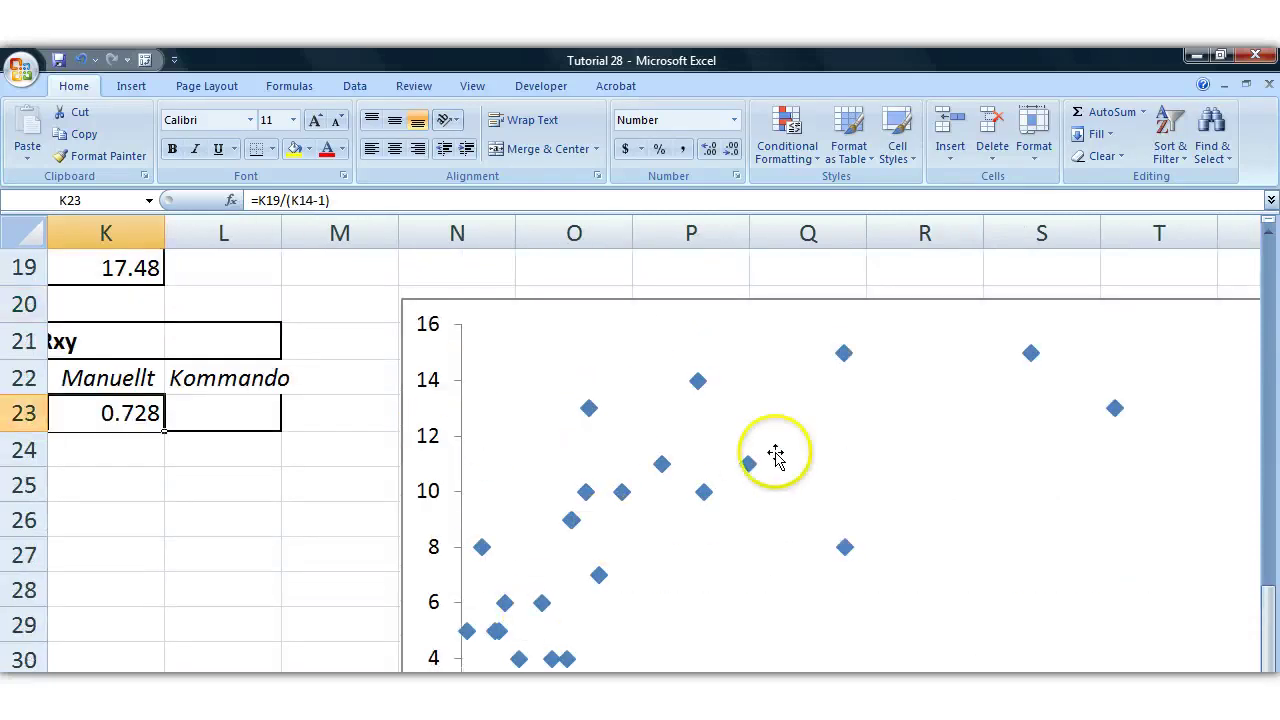
pyautogui.click(295, 510)
pyautogui.scroll(-1, 290, 510)
pyautogui.scroll(-3, 556, 600)
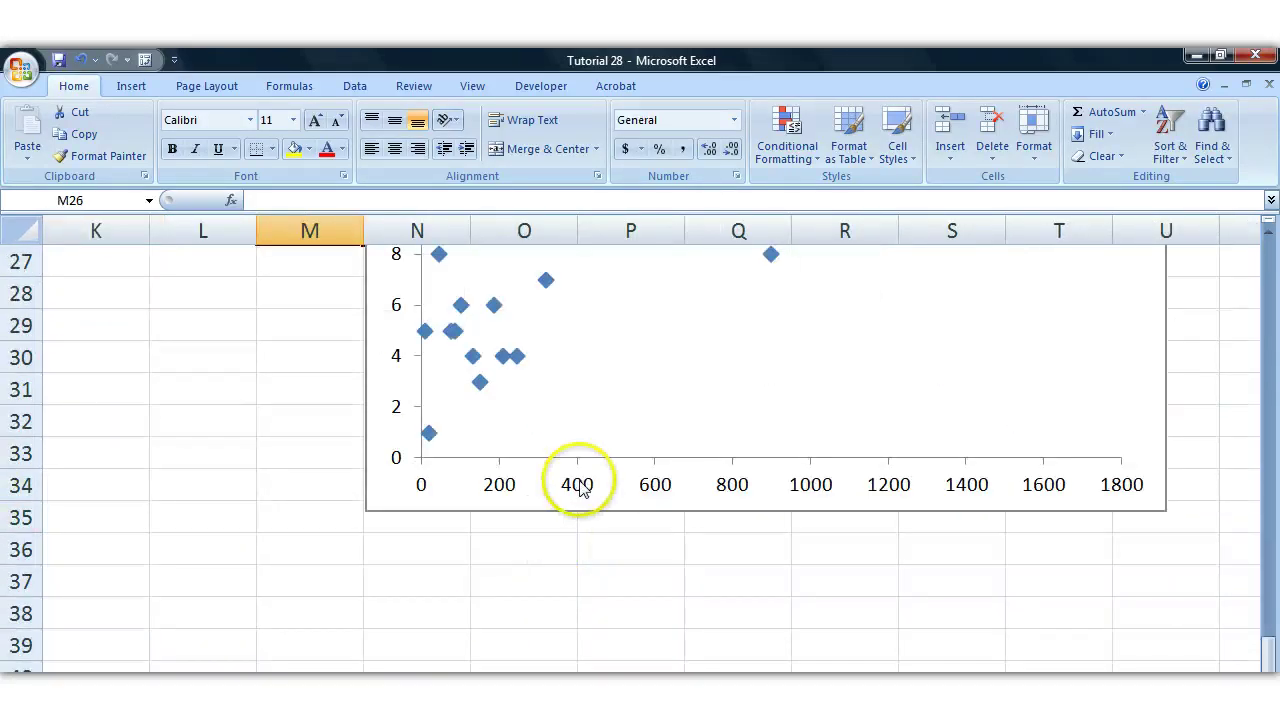
pyautogui.scroll(4, 457, 443)
pyautogui.scroll(3, 367, 497)
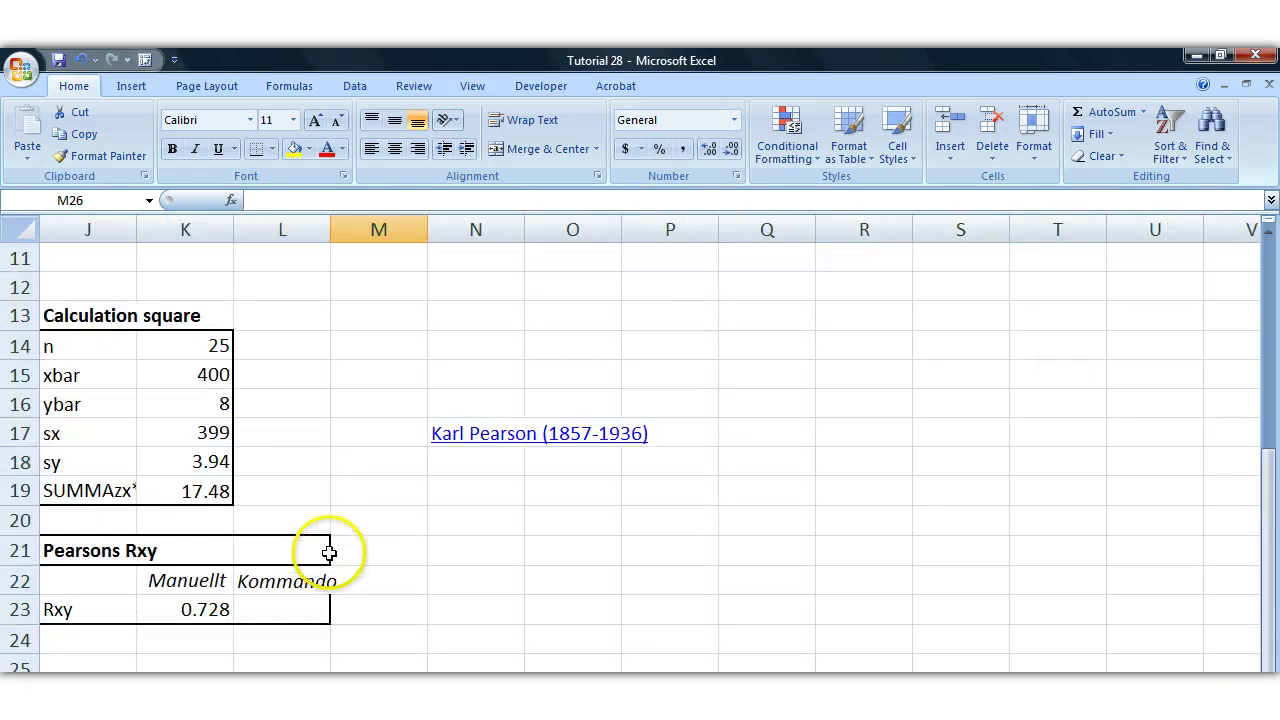
pyautogui.scroll(-4, 469, 594)
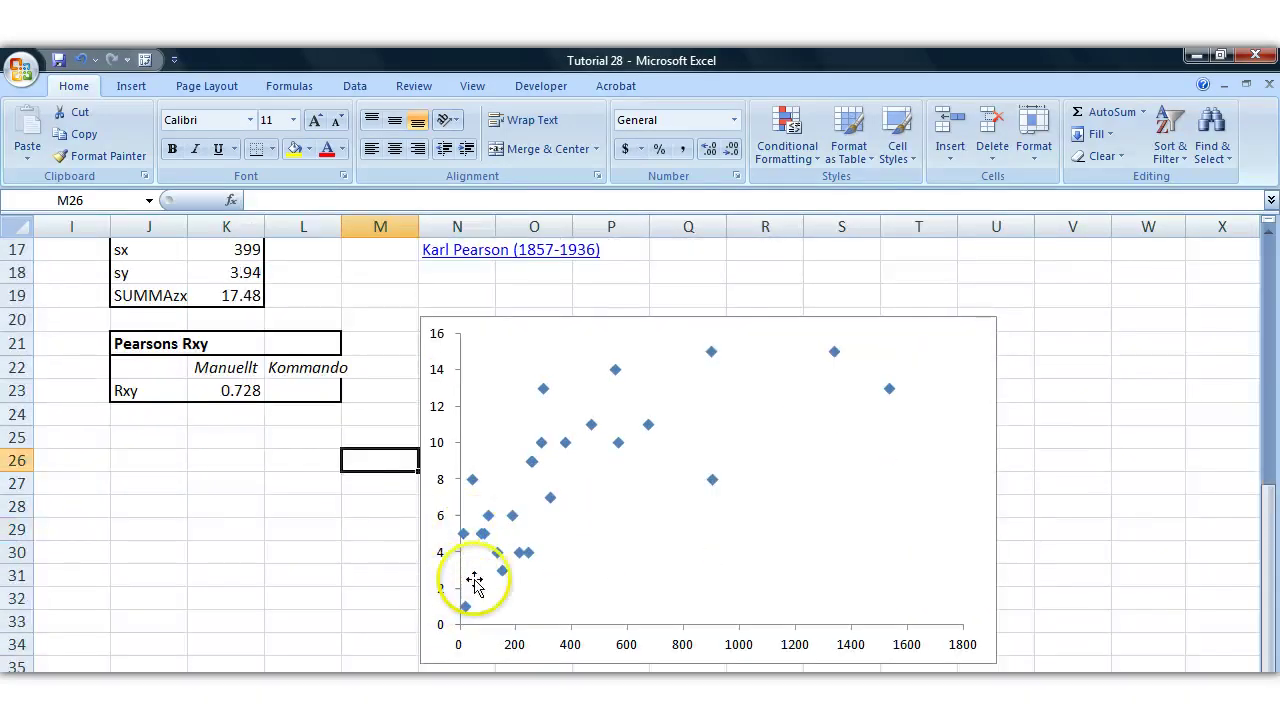
pyautogui.scroll(1, 250, 632)
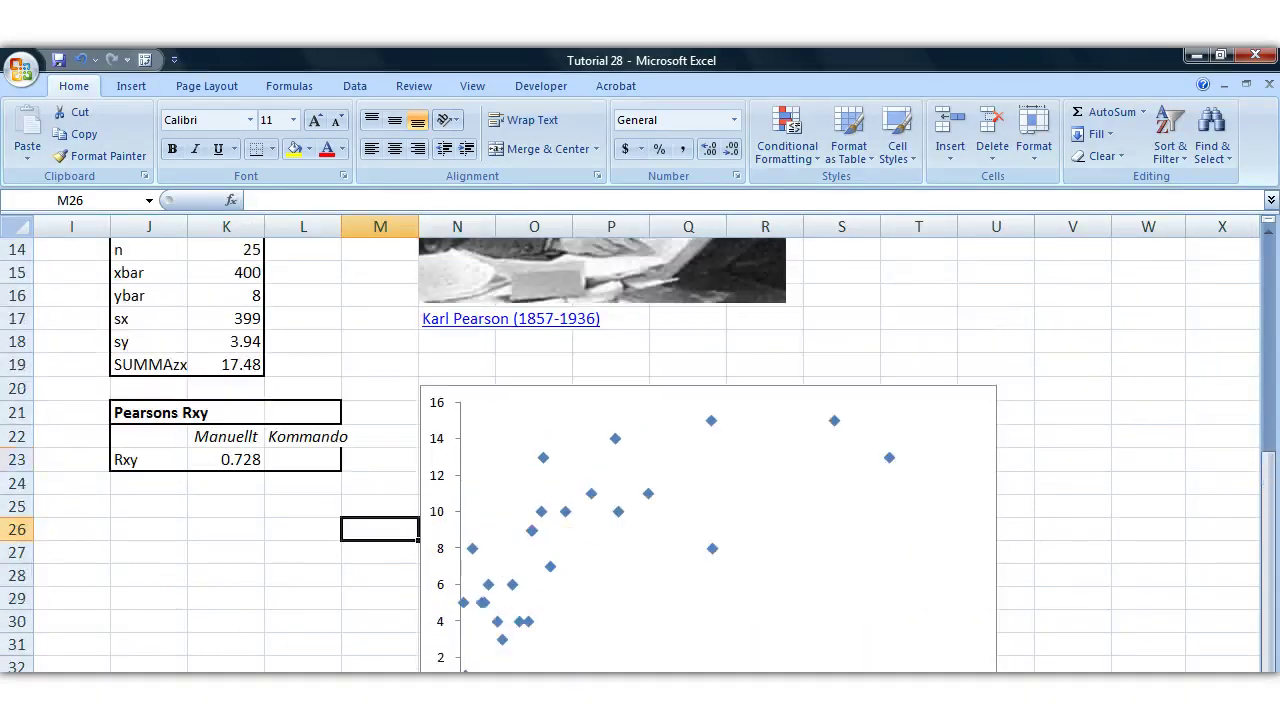
# Start a PEARSON formula in the Kommando cell L23 with the FBREL (x) values B2:B26 as the first array.
pyautogui.hscroll(-5, 640, 450)
pyautogui.click(693, 458)
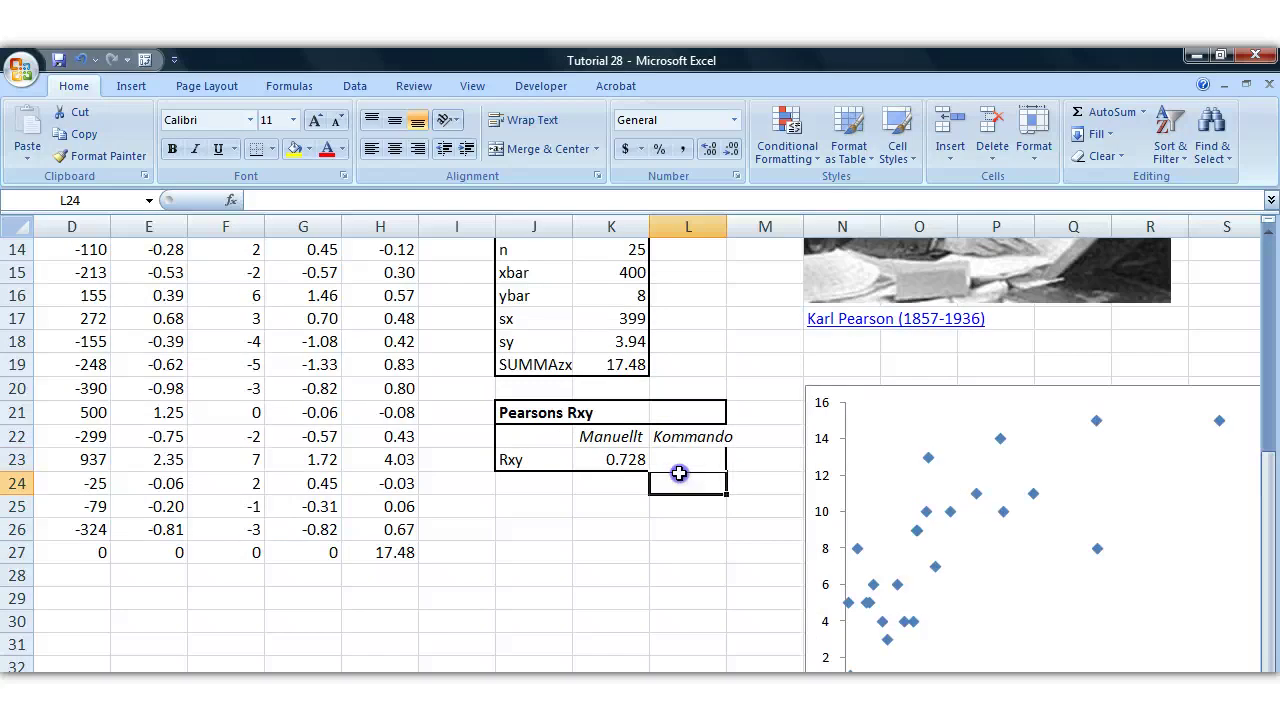
pyautogui.scroll(1, 721, 580)
pyautogui.write('=')
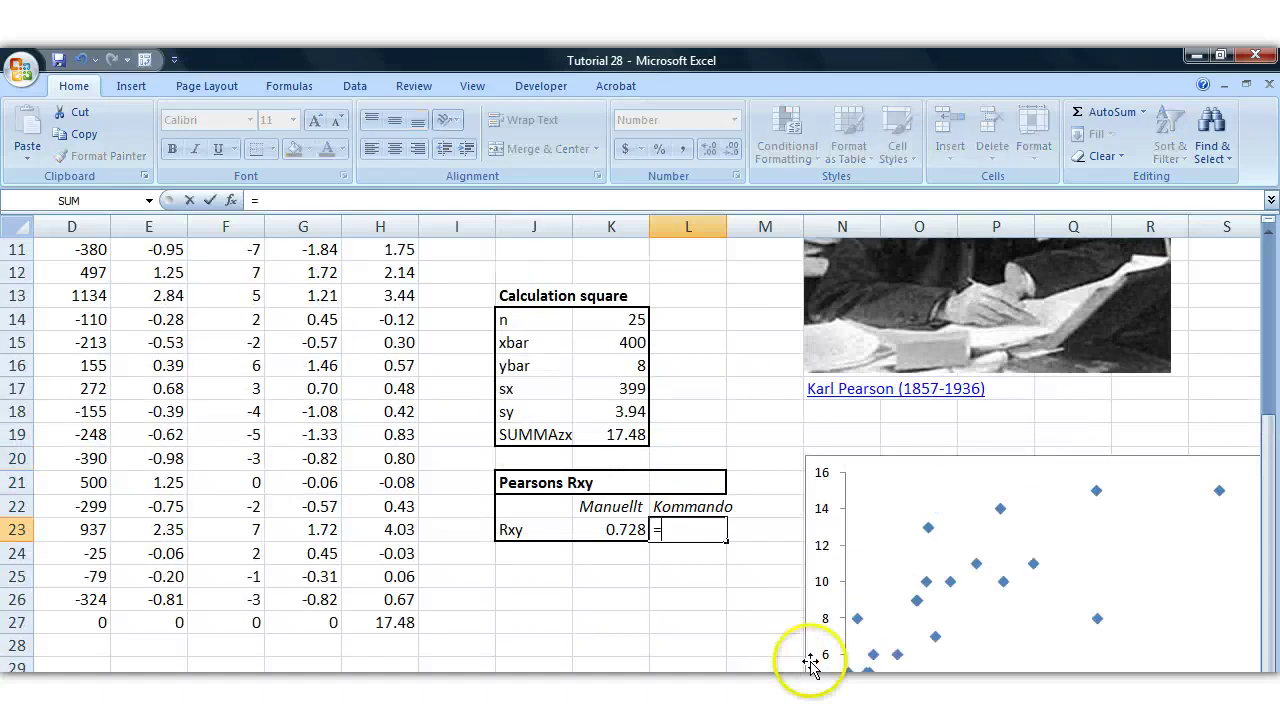
pyautogui.write('PEARSON')
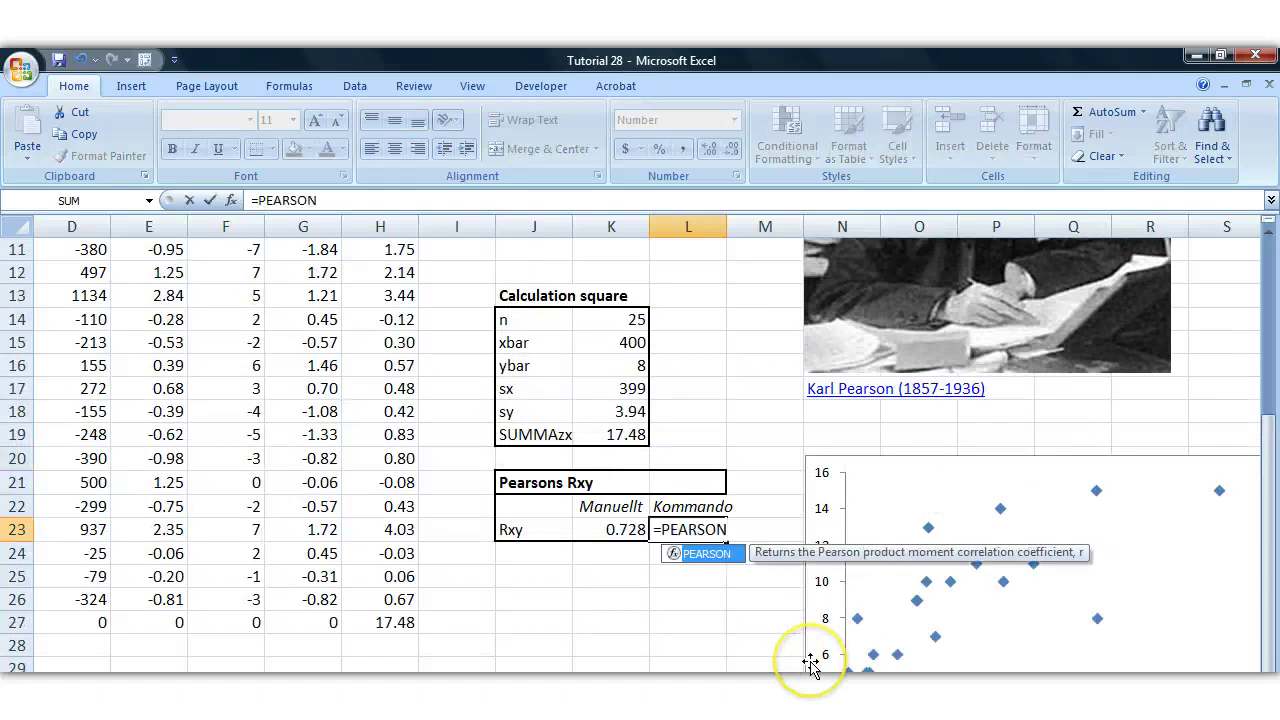
pyautogui.write('(')
pyautogui.hscroll(-3, 640, 450)
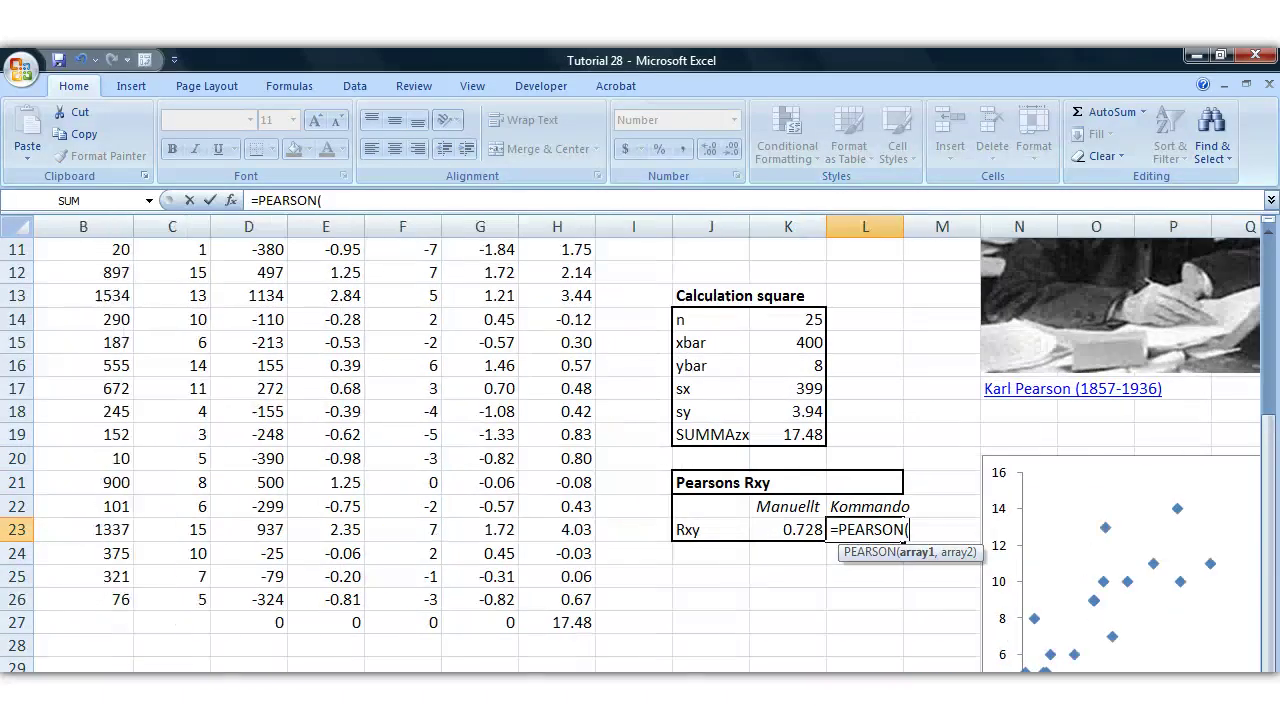
pyautogui.scroll(4, 63, 409)
pyautogui.click(155, 270)
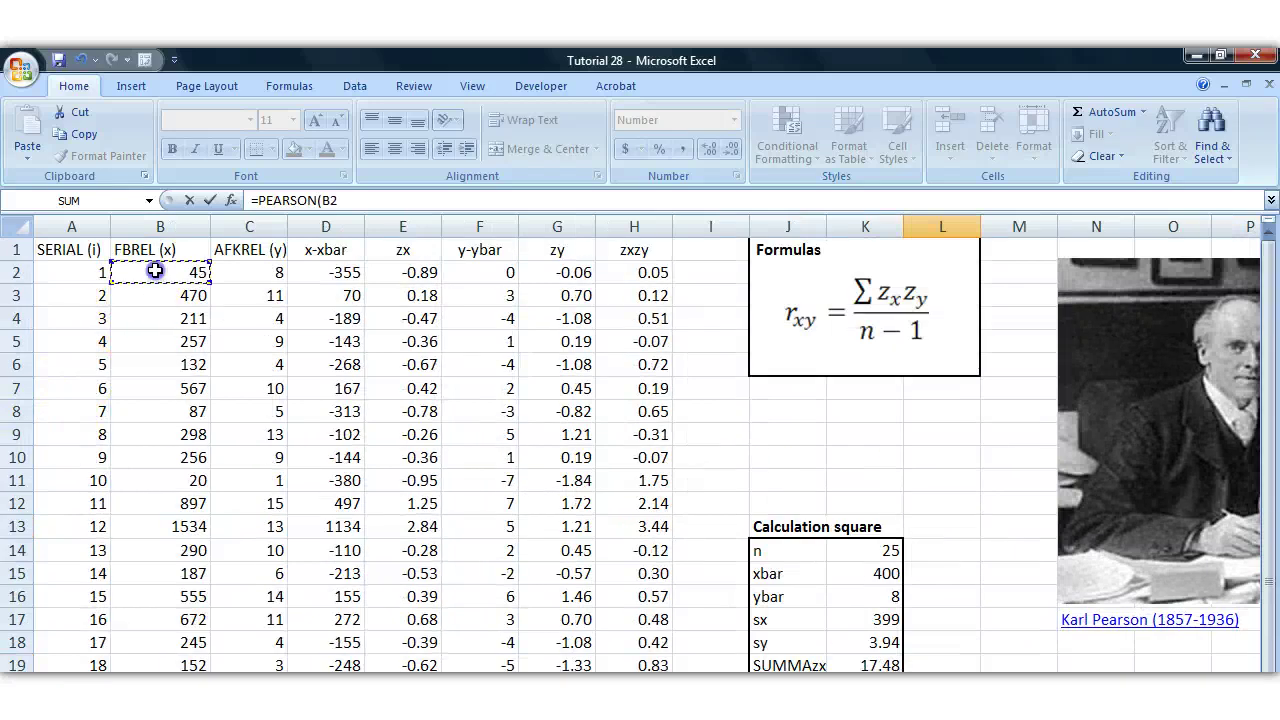
pyautogui.scroll(-4, 229, 537)
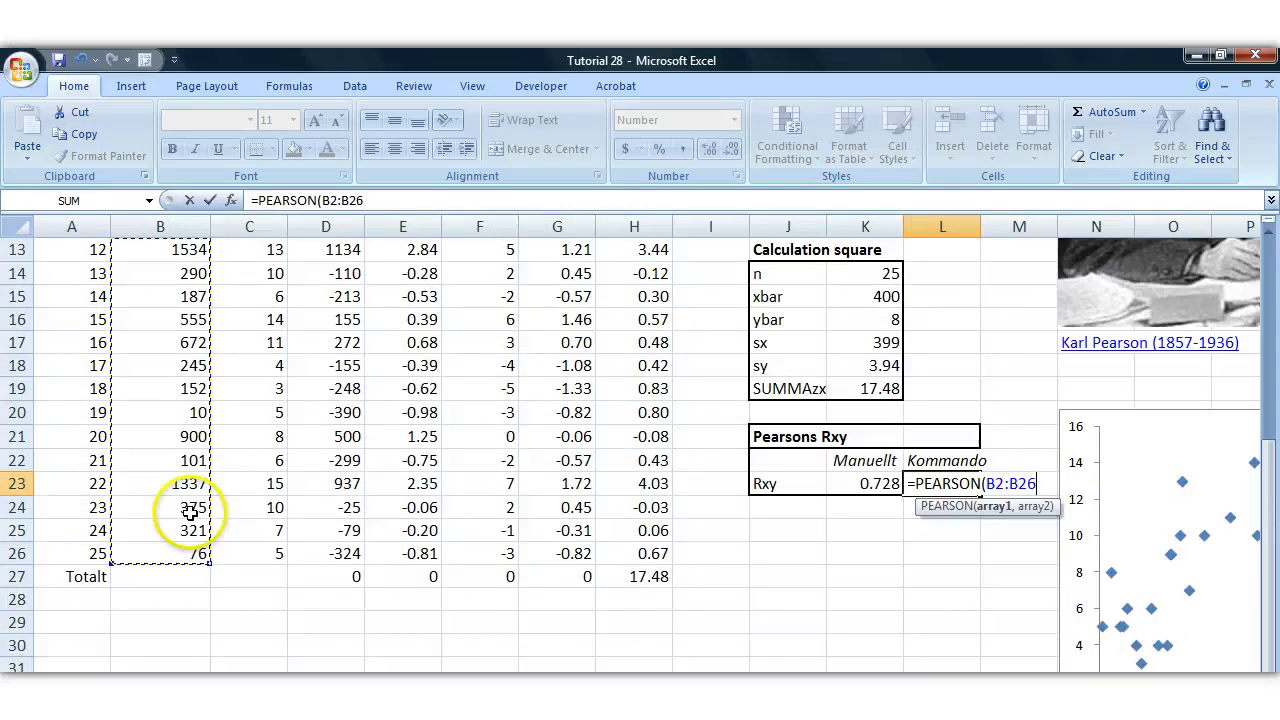
pyautogui.scroll(4, 189, 594)
pyautogui.scroll(-5, 720, 555)
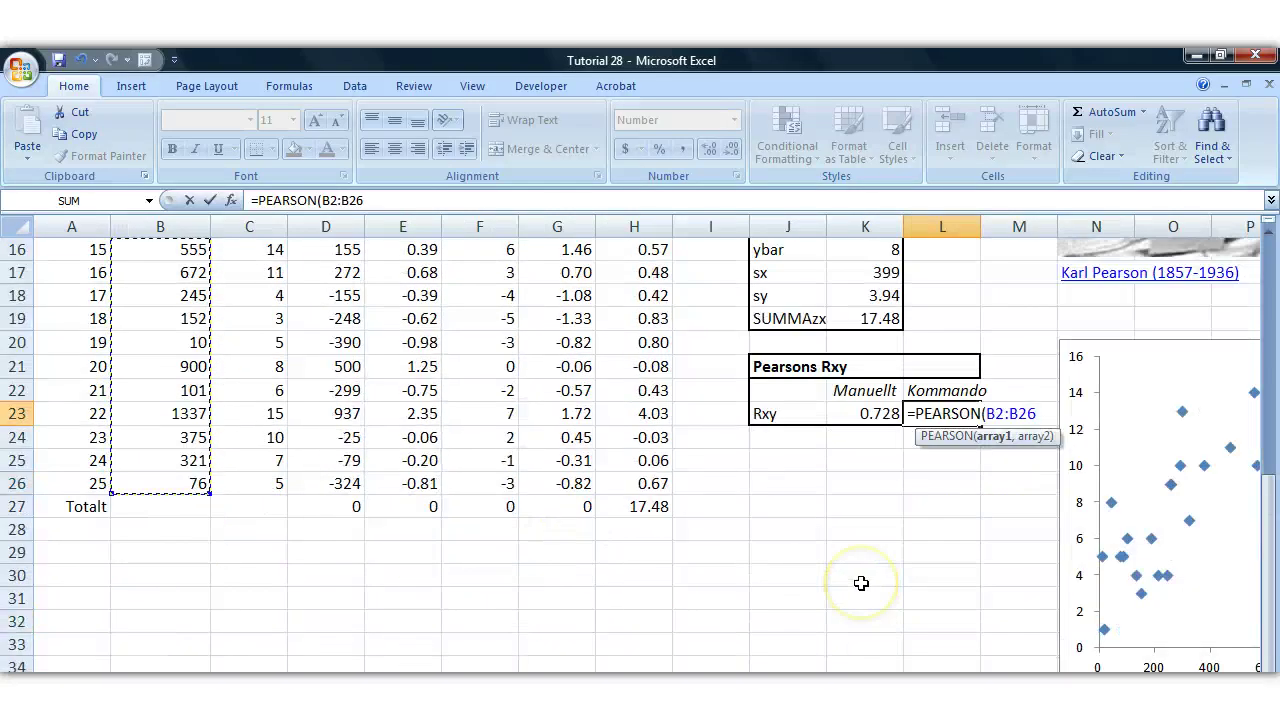
# Add the AFKREL (y) values C2:C26 as the second array and complete the formula as =PEARSON(B2:B26,C2:C26).
pyautogui.scroll(5, 280, 360)
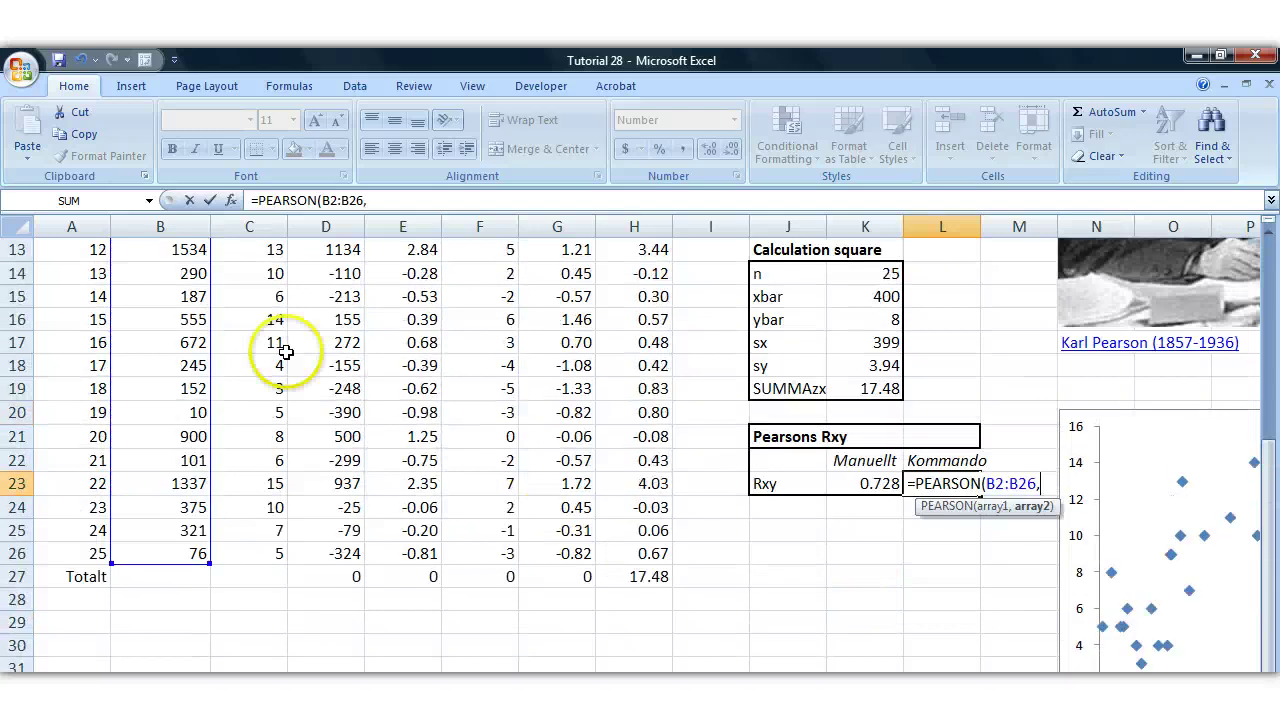
pyautogui.moveTo(266, 276); pyautogui.dragTo(255, 690)
pyautogui.scroll(-4, 457, 537)
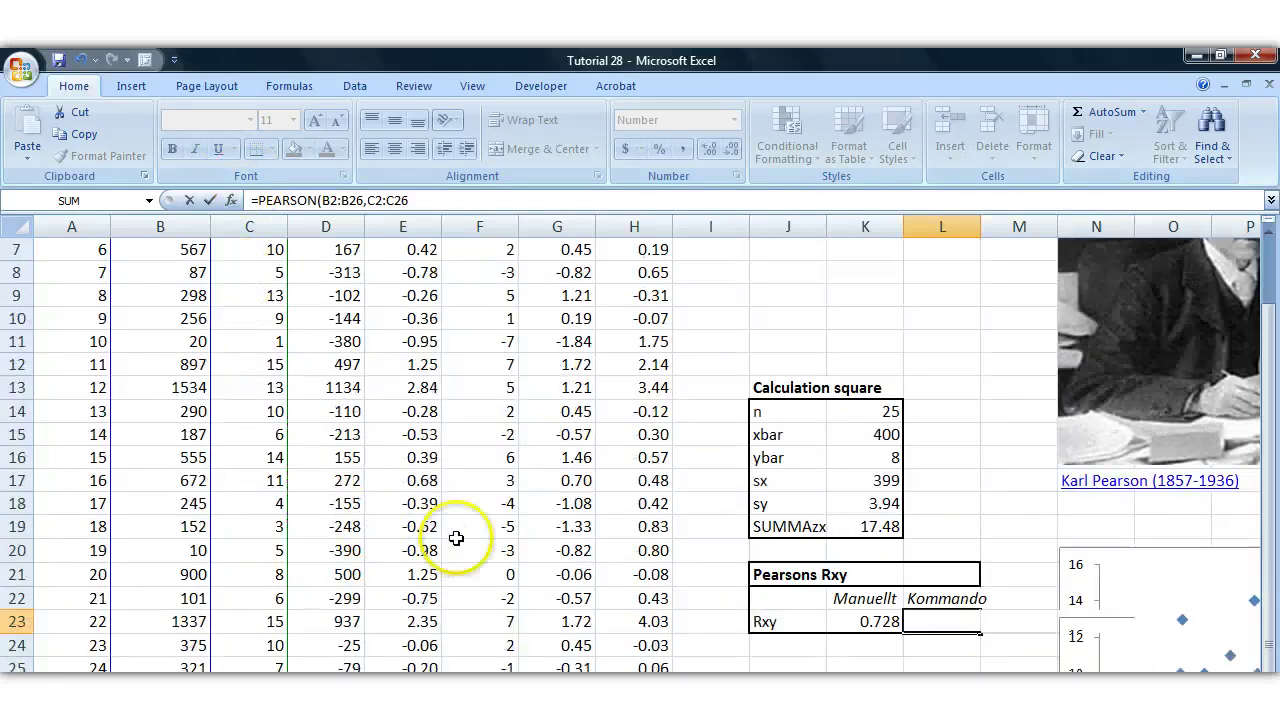
pyautogui.scroll(2, 471, 549)
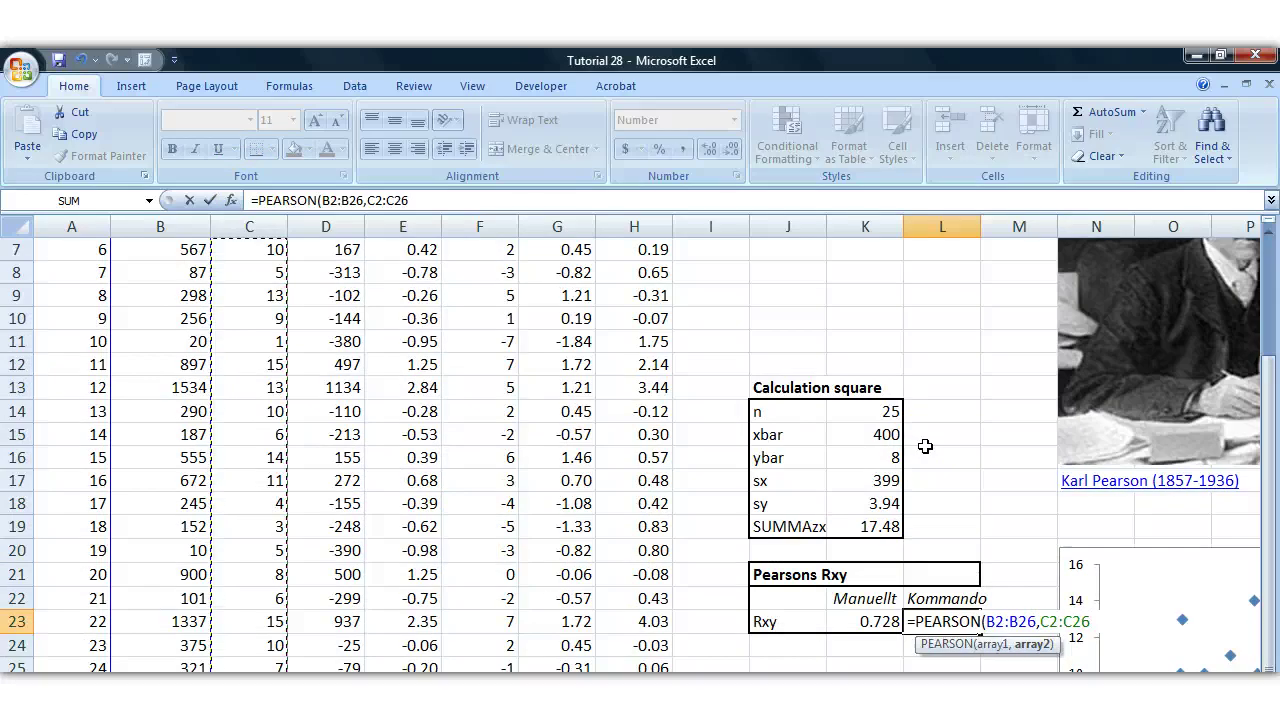
pyautogui.write(')')
pyautogui.press('Return')
# Compare the PEARSON coefficient in L23 with the manual Rxy in K23, and review the rxy formula above the calculation square.
pyautogui.click(960, 622)
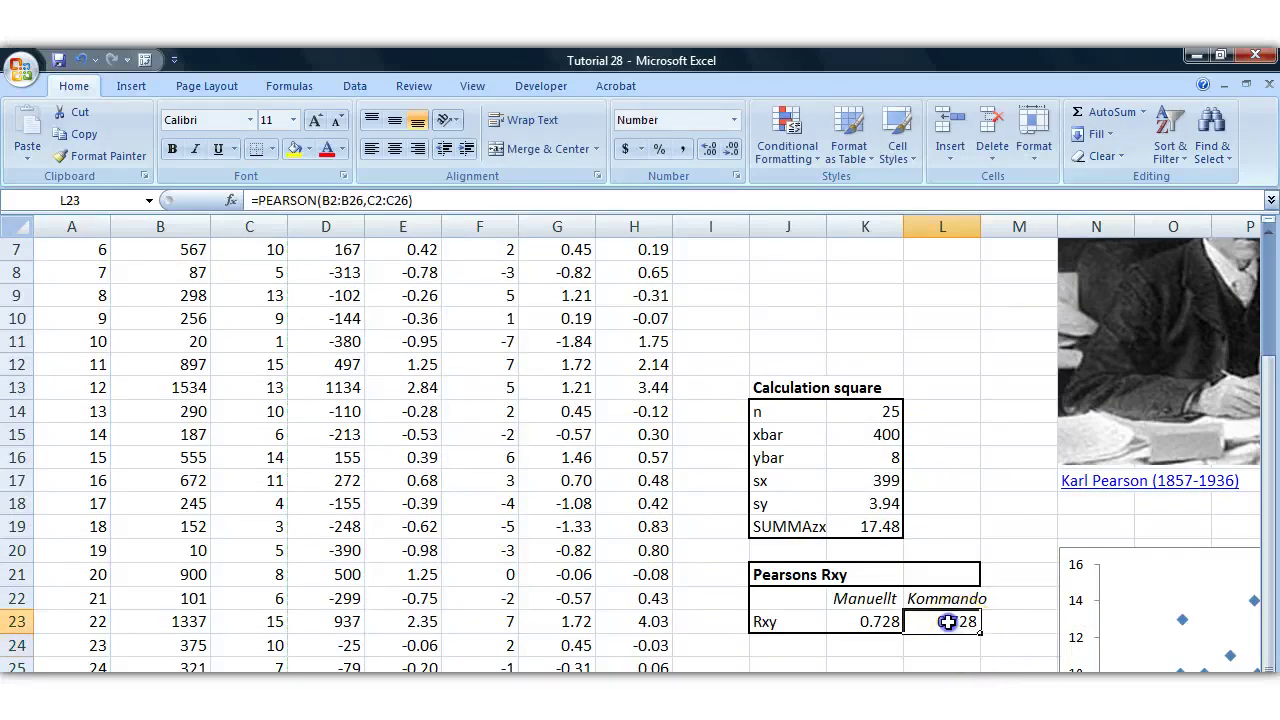
pyautogui.click(886, 621)
pyautogui.click(948, 622)
pyautogui.click(873, 620)
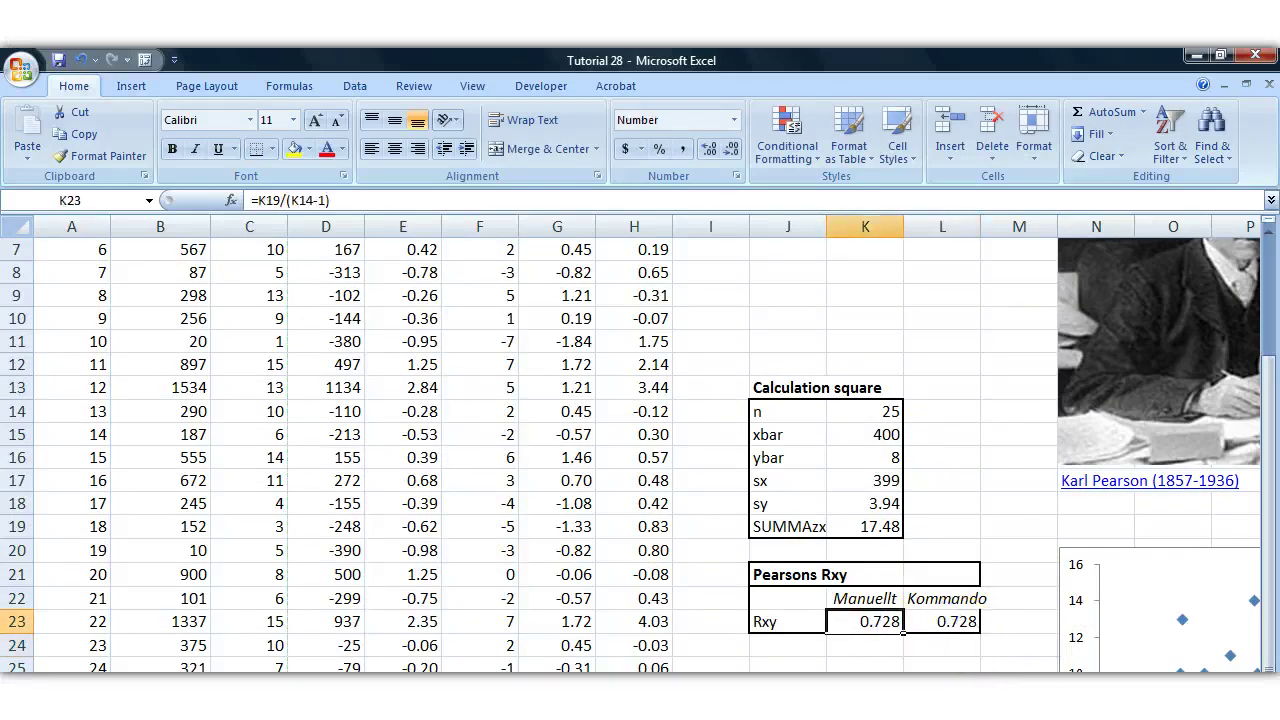
pyautogui.hscroll(4, 943, 523)
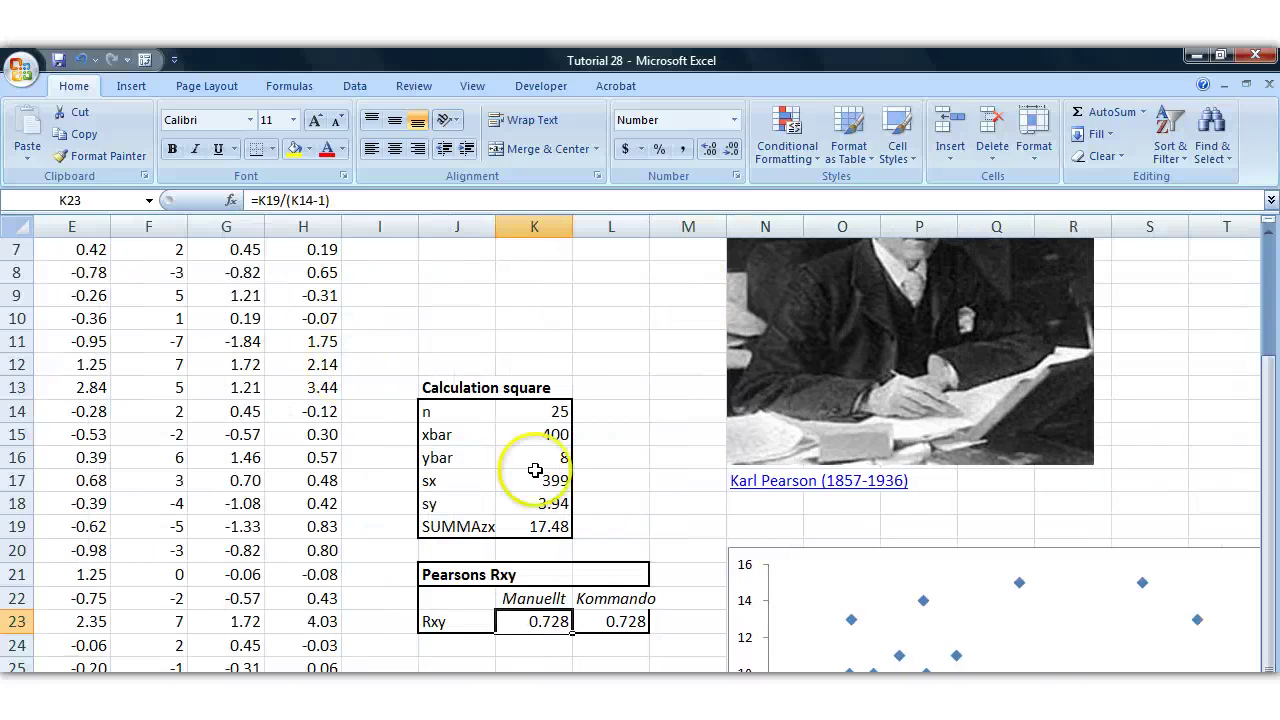
pyautogui.scroll(2, 523, 457)
pyautogui.hscroll(-3, 641, 442)
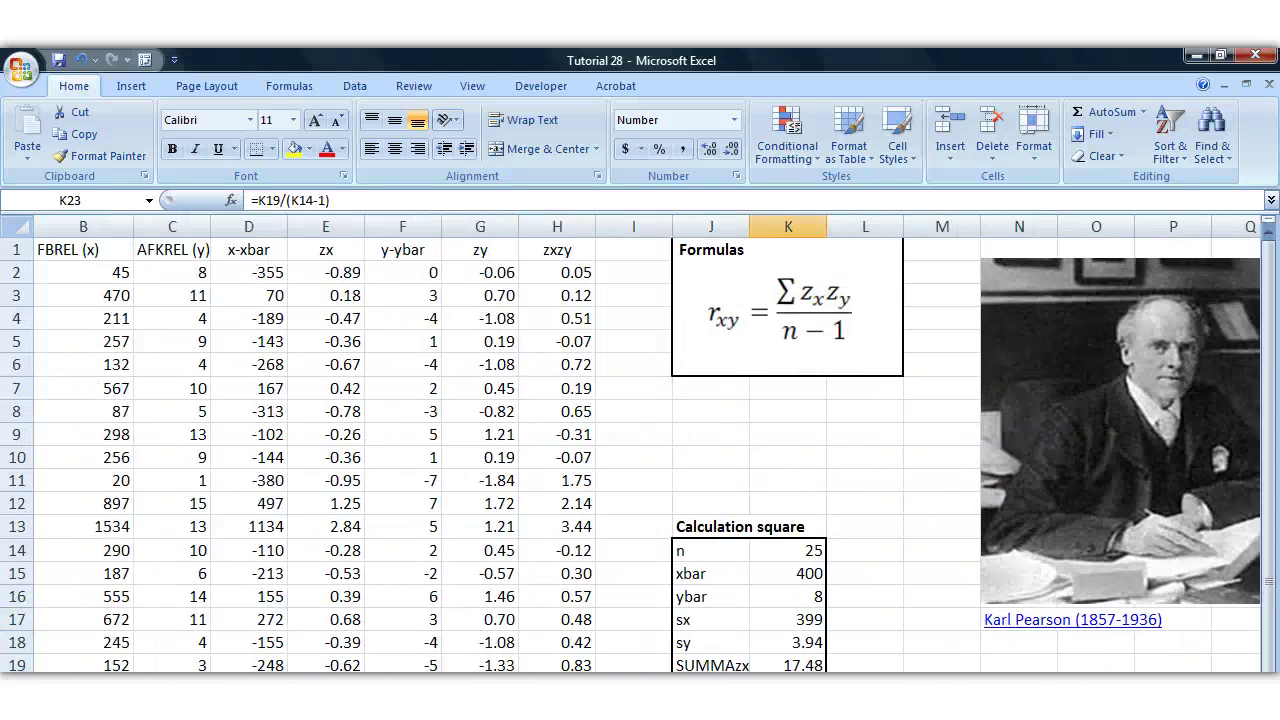
pyautogui.click(699, 477)
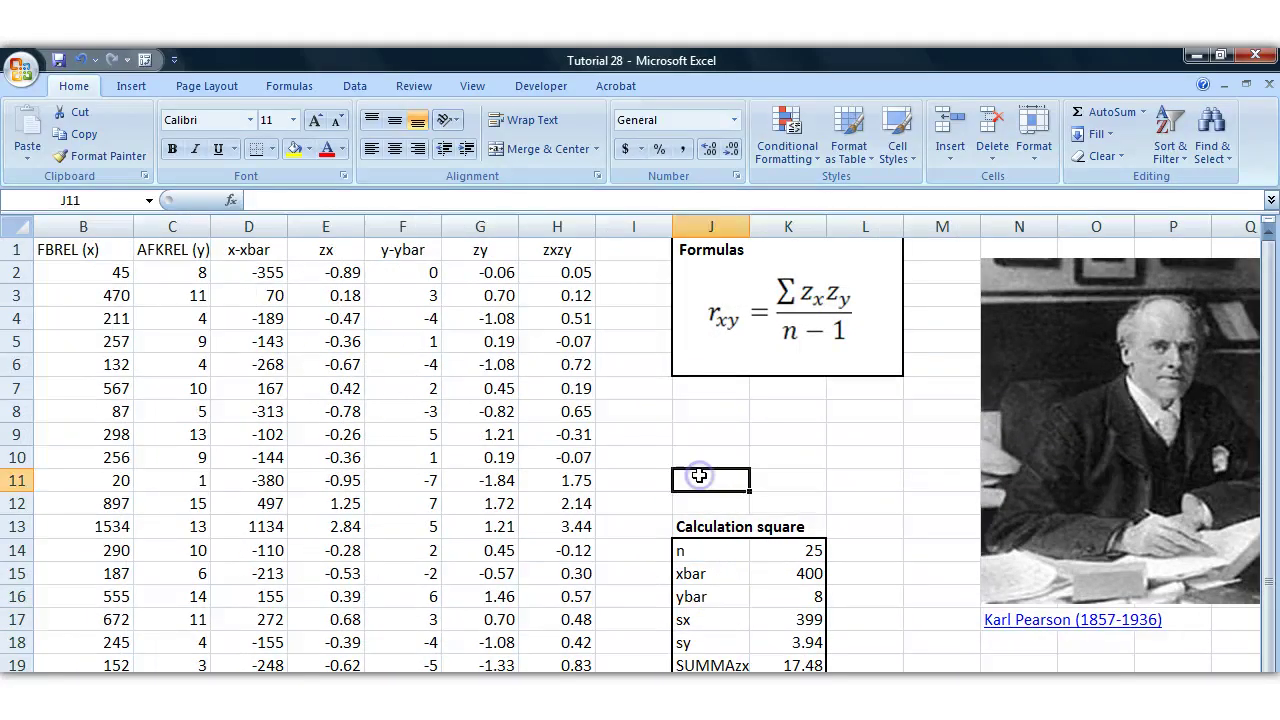